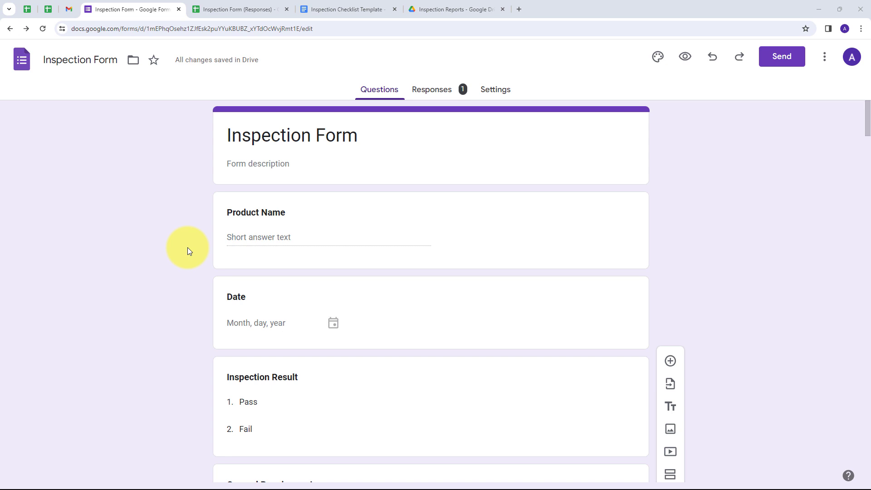
# Bring up the Inspection Checklist Template and review its {{Standard Rating}}, {{Standard Remark}} and {{Standard Result}} tables
pyautogui.hotkey('ctrl', 'Tab')
pyautogui.hotkey('ctrl', 'Tab')
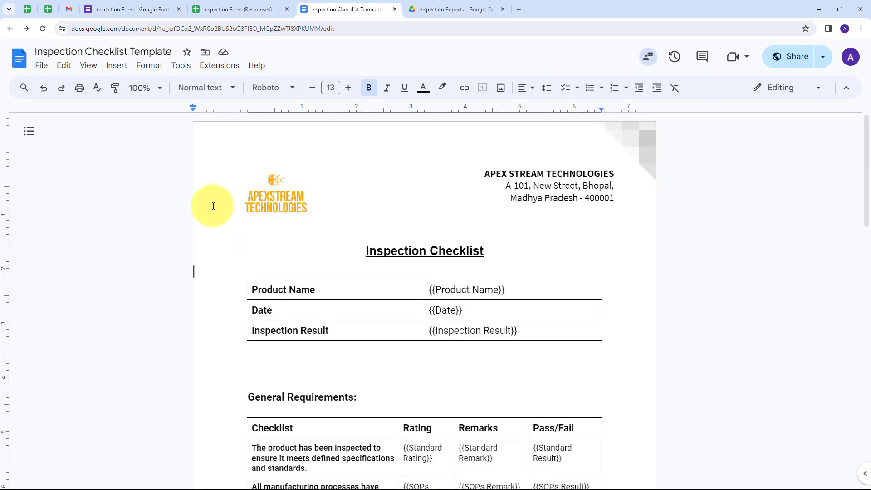
pyautogui.hotkey('ctrl', 'shift', 'Tab')
pyautogui.hotkey('ctrl', 'shift', 'Tab')
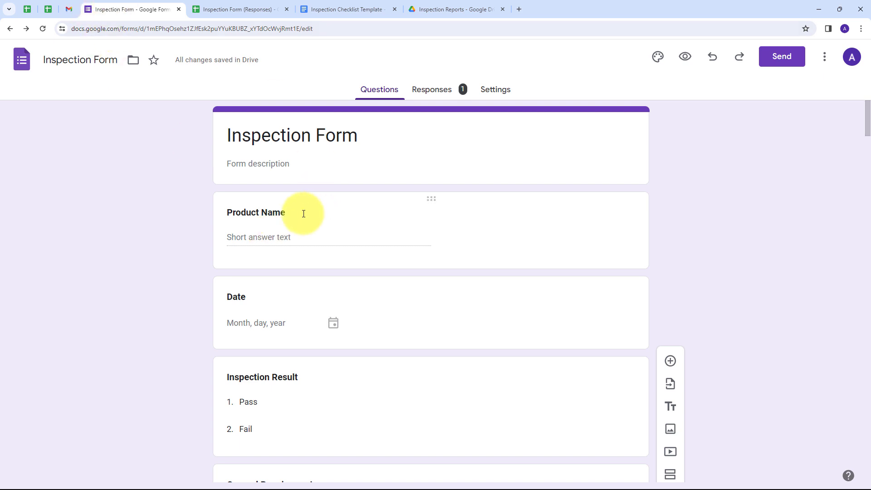
pyautogui.click(340, 9)
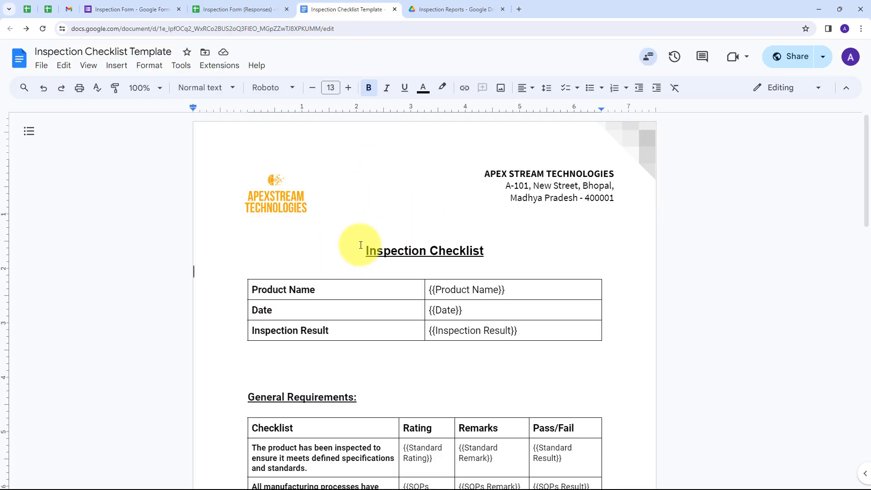
pyautogui.scroll(-5, 391, 254)
pyautogui.scroll(-7, 376, 245)
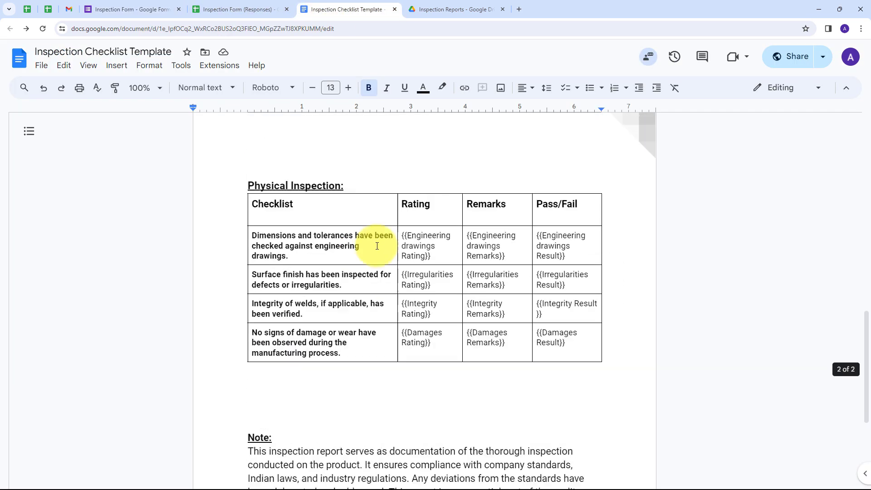
pyautogui.scroll(12, 377, 246)
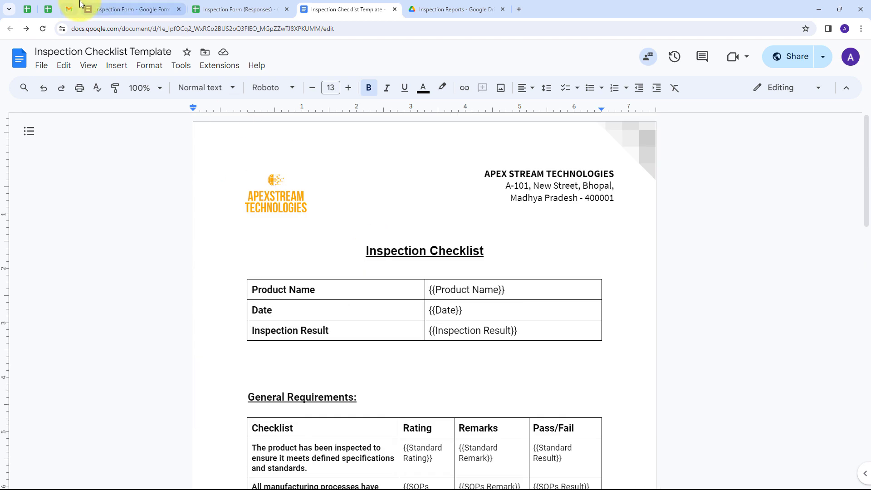
pyautogui.click(118, 9)
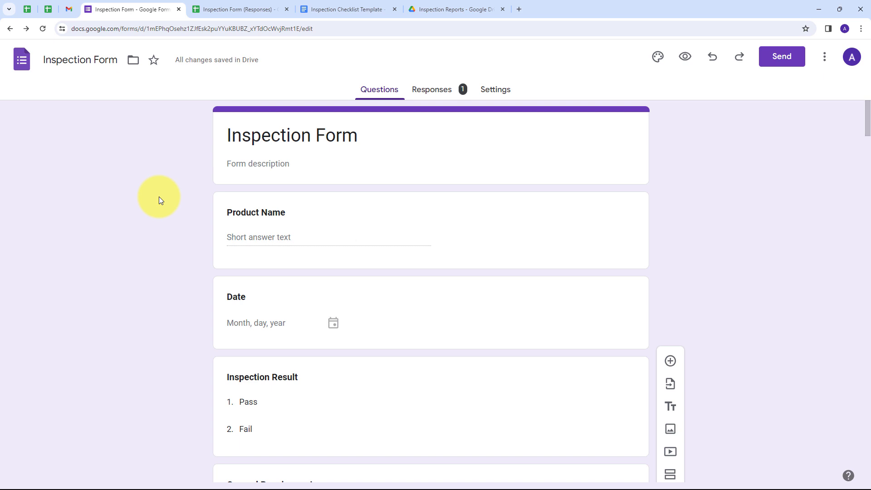
pyautogui.click(323, 9)
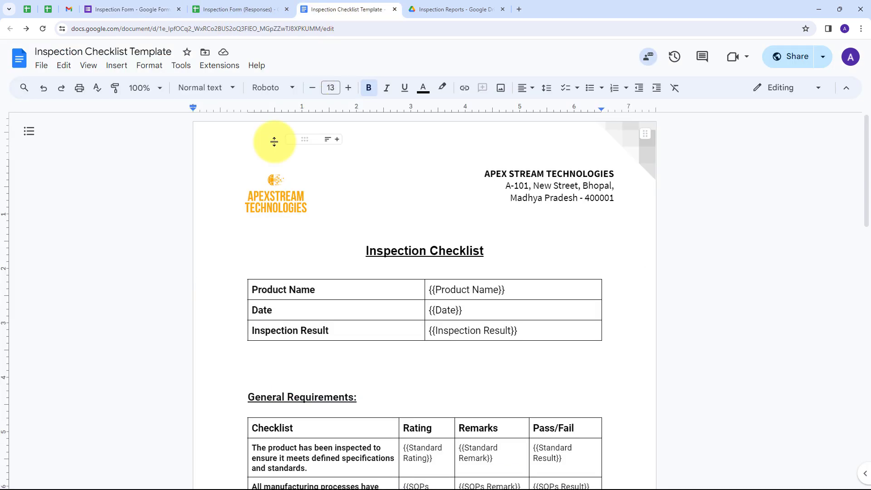
# Check the Inspection Reports Drive folder, then load pabbly.com/connect in a new tab
pyautogui.click(451, 9)
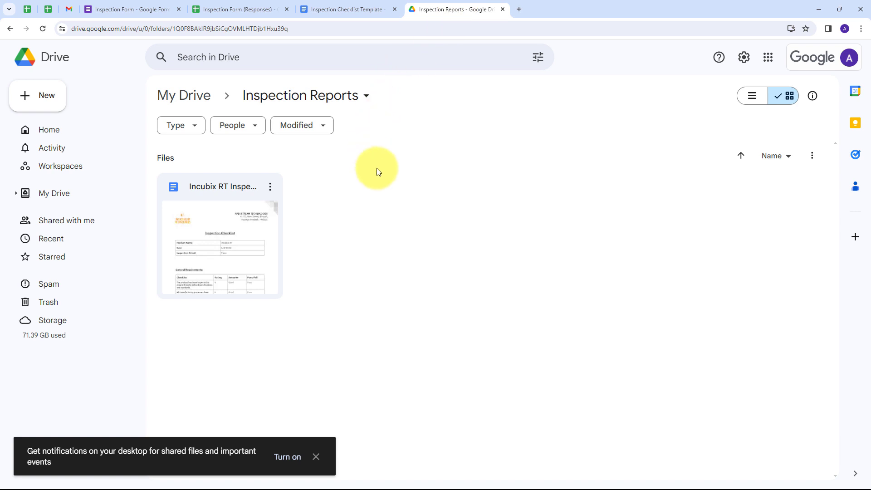
pyautogui.click(520, 10)
pyautogui.write('pabbly.com/c')
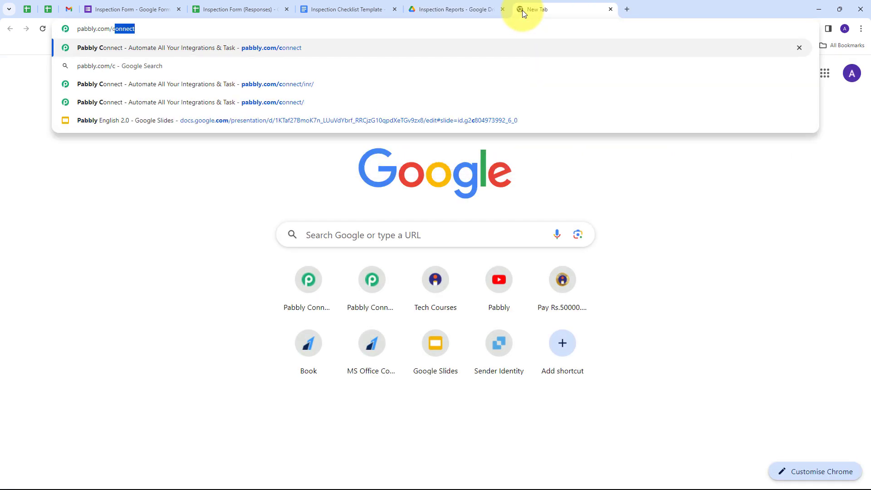
pyautogui.press('Return')
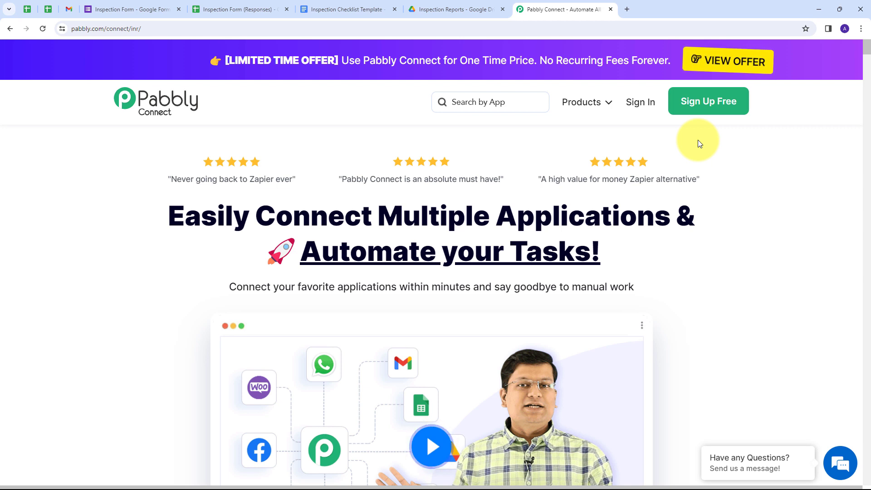
# Sign in, enter the Pabbly Connect dashboard, and start a new workflow
pyautogui.click(638, 110)
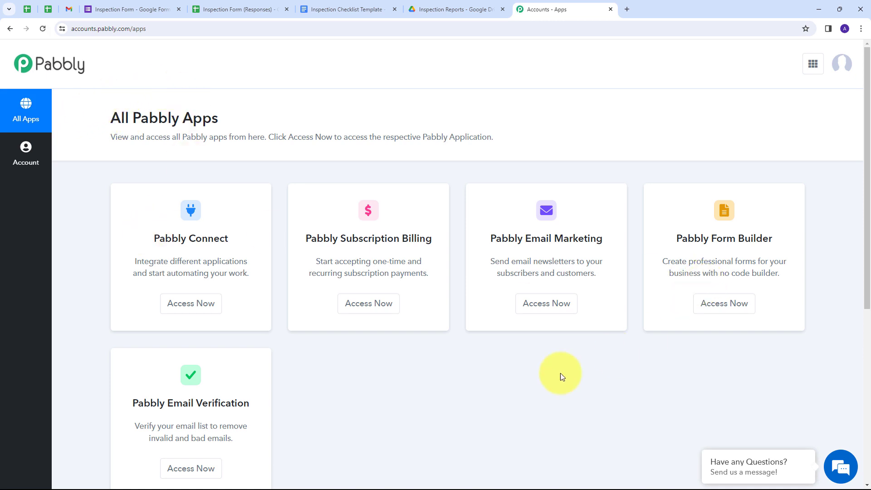
pyautogui.scroll(-1, 202, 250)
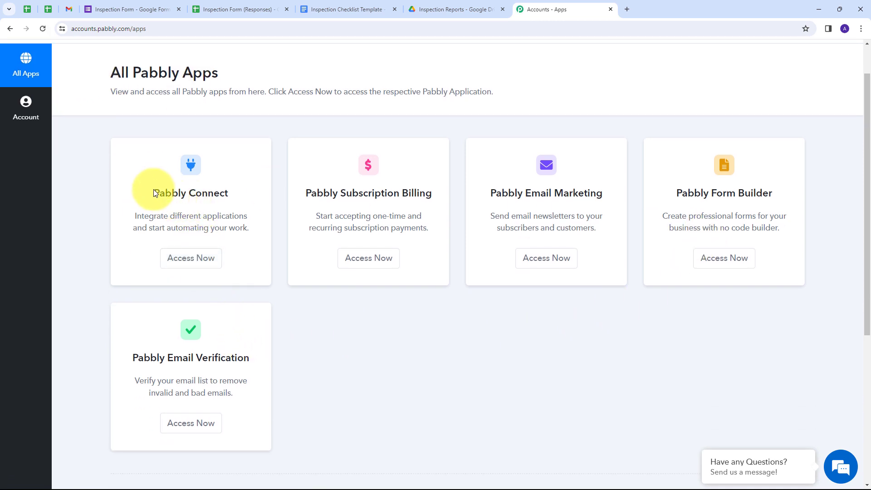
pyautogui.click(191, 258)
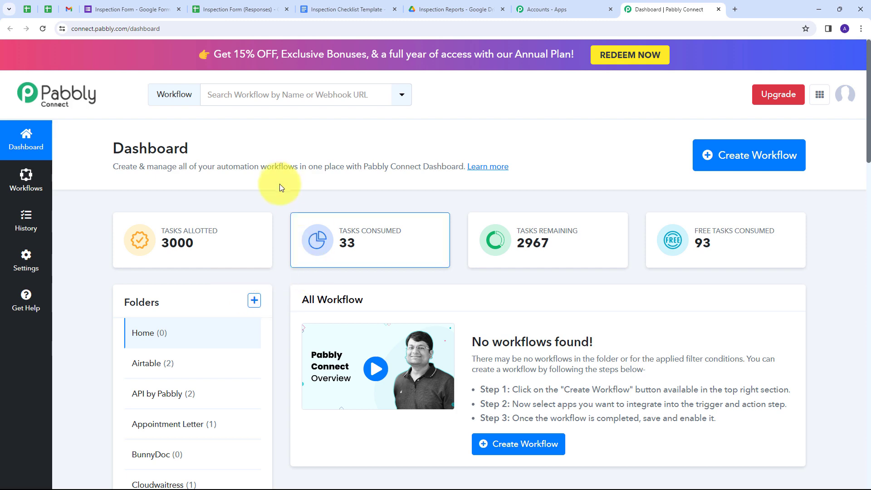
pyautogui.click(737, 159)
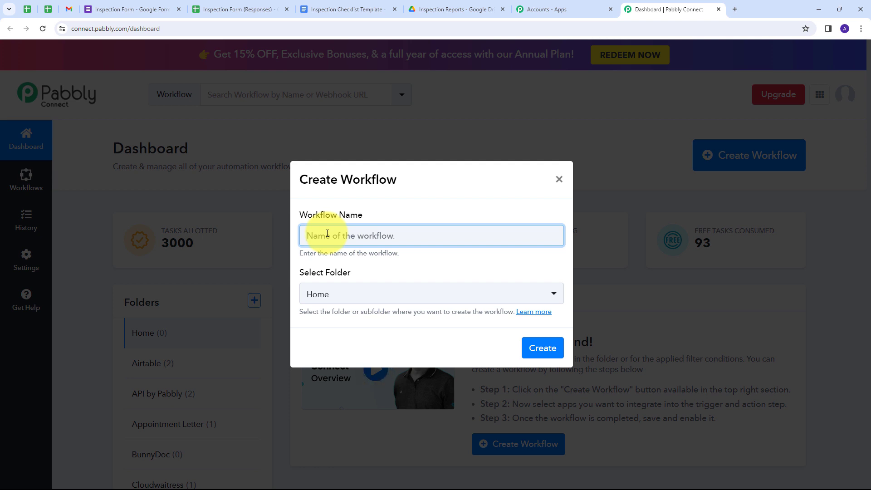
# Create the workflow 'Automate Inspection Checklists with Google Forms and Google…' in the Inspection Checklist folder
pyautogui.write('Automate Inspection Checklists with Google Forms and Google')
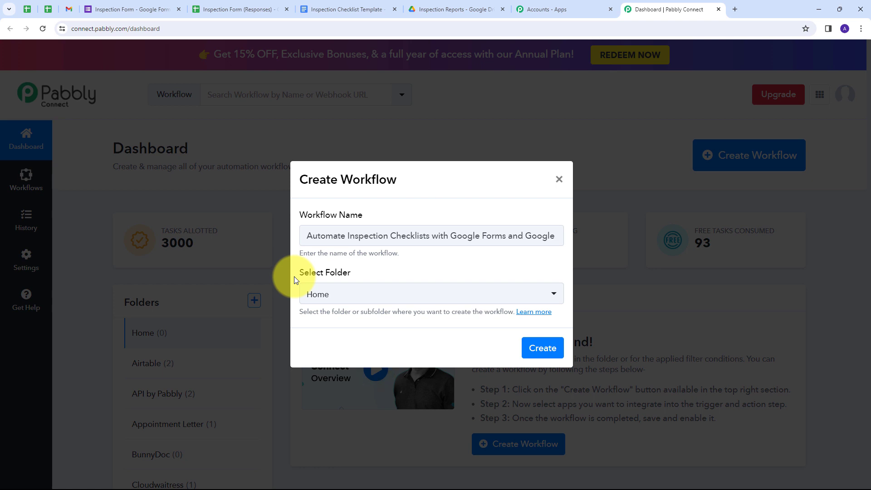
pyautogui.click(446, 294)
pyautogui.scroll(-4, 393, 206)
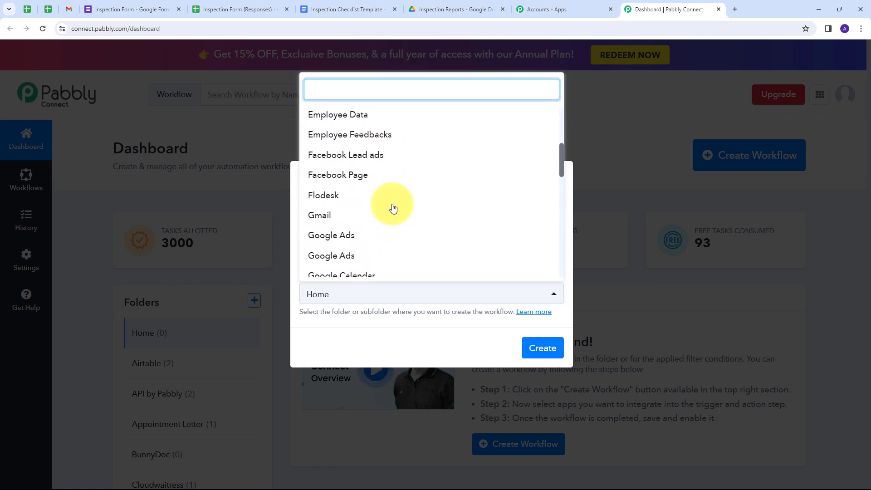
pyautogui.scroll(-6, 392, 208)
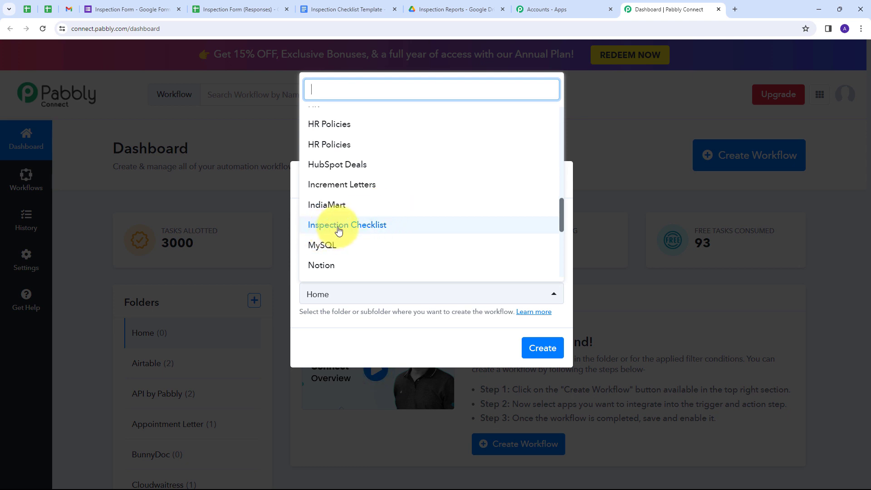
pyautogui.click(361, 226)
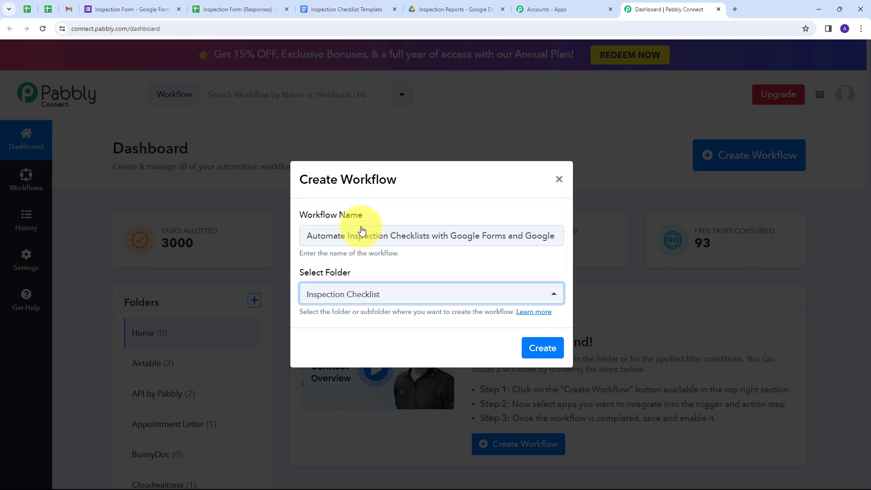
pyautogui.click(542, 348)
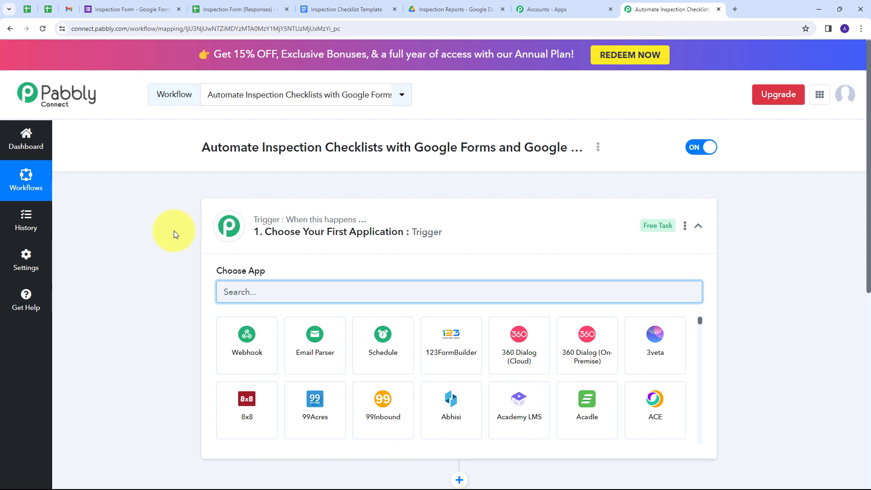
# Set the trigger app to Google Forms with the New Response Received event
pyautogui.scroll(-2, 168, 234)
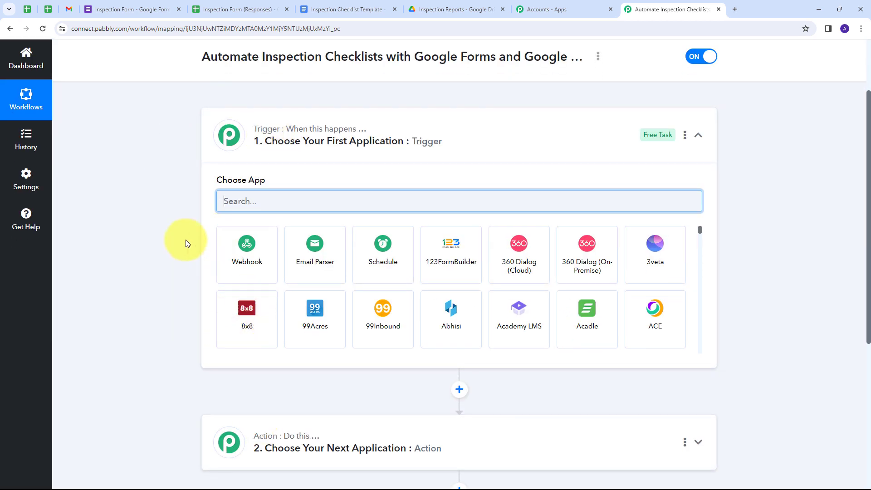
pyautogui.scroll(-1, 210, 120)
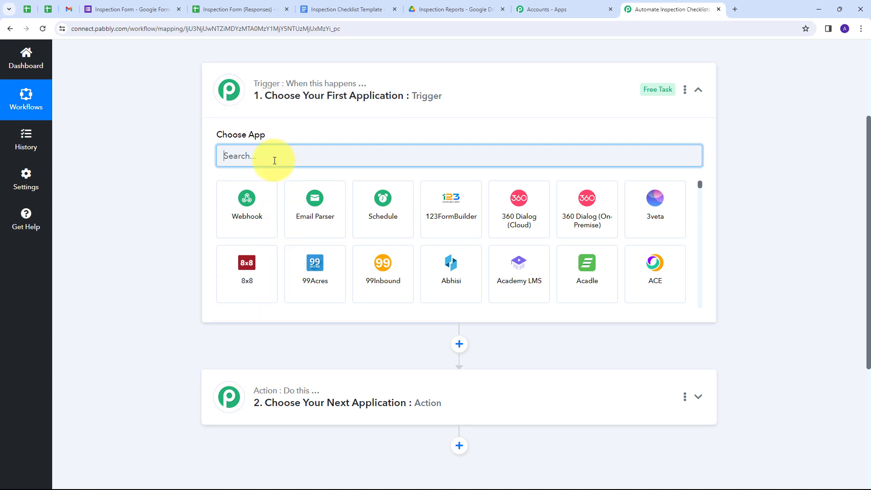
pyautogui.write('Google forms')
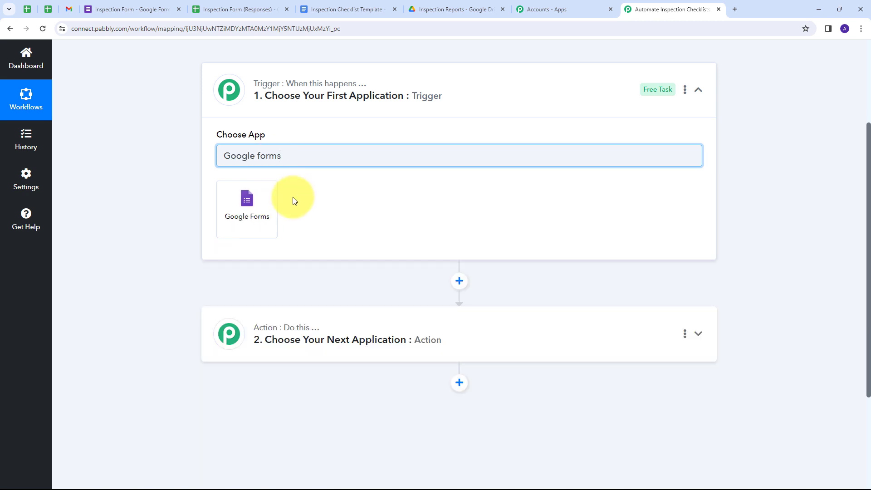
pyautogui.click(247, 203)
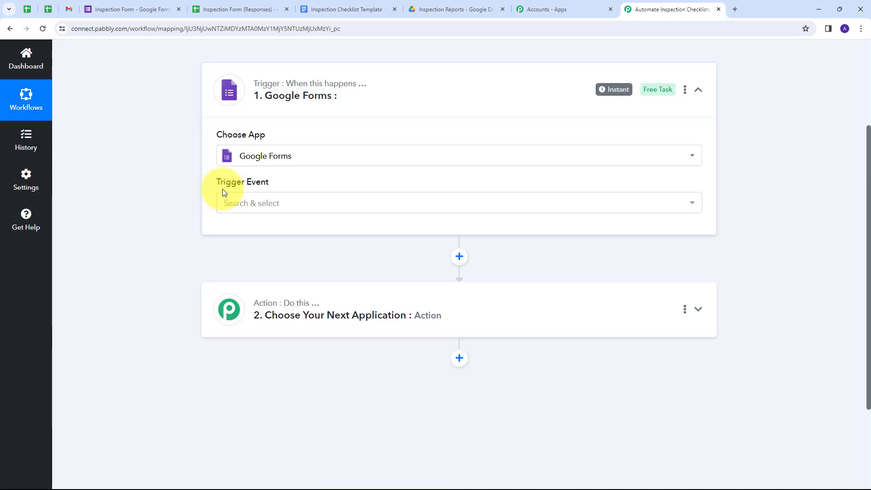
pyautogui.click(338, 202)
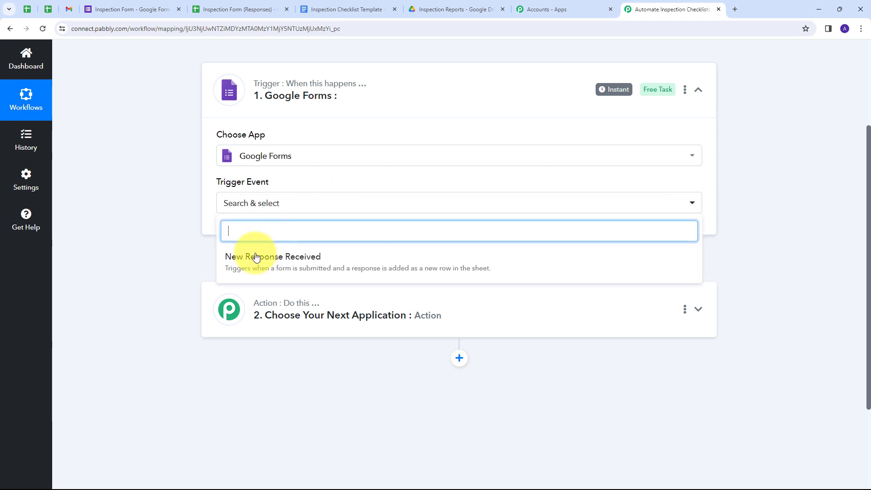
pyautogui.click(297, 267)
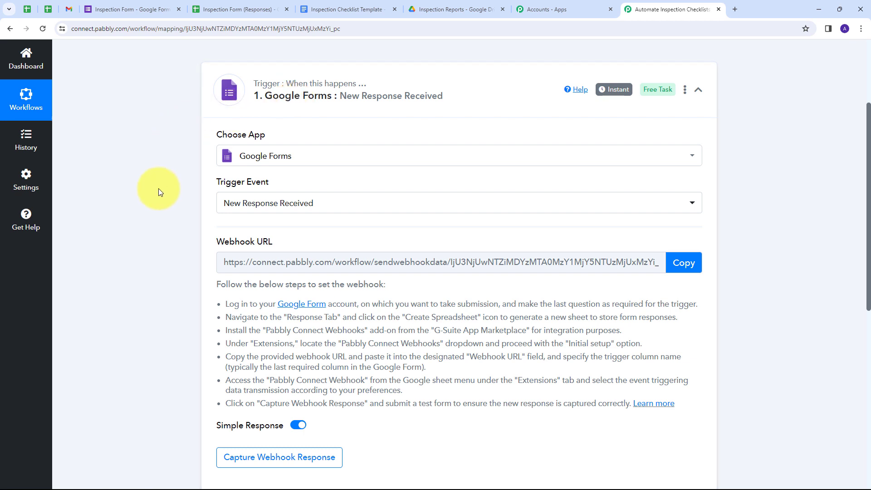
# Copy the trigger's webhook URL, then return to the Inspection Form
pyautogui.scroll(-1, 162, 188)
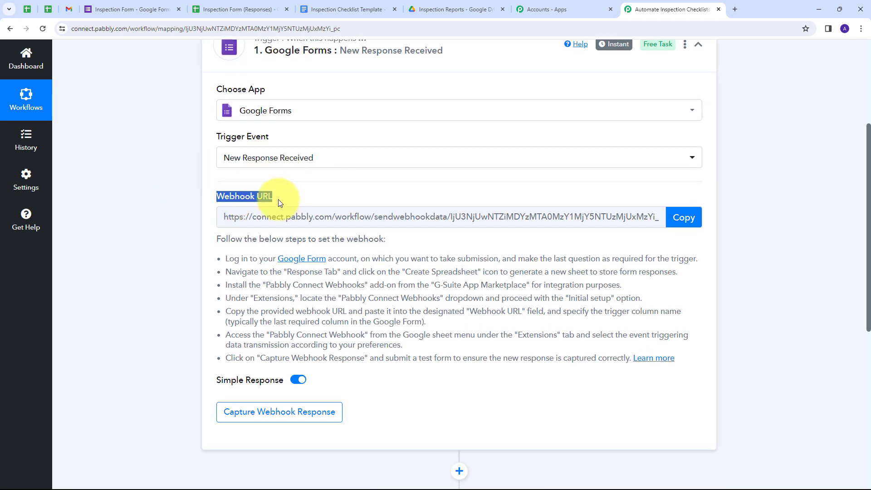
pyautogui.scroll(1, 279, 199)
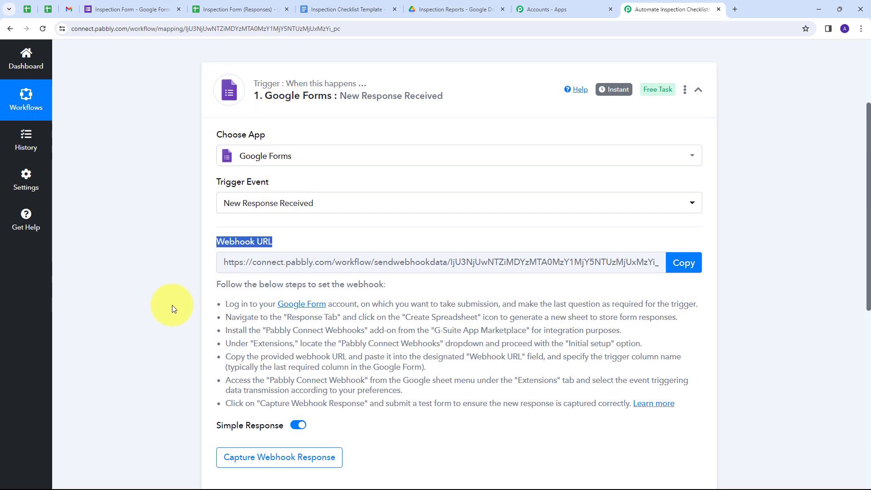
pyautogui.moveTo(220, 302); pyautogui.dragTo(683, 402)
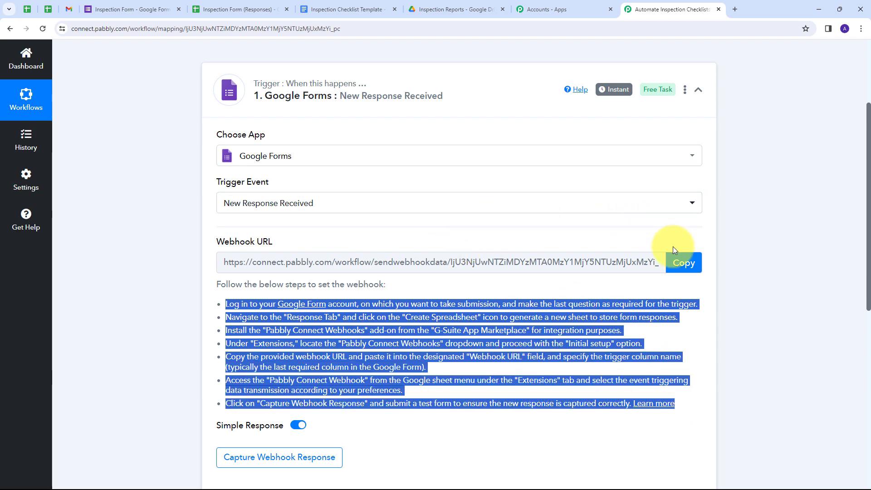
pyautogui.click(680, 263)
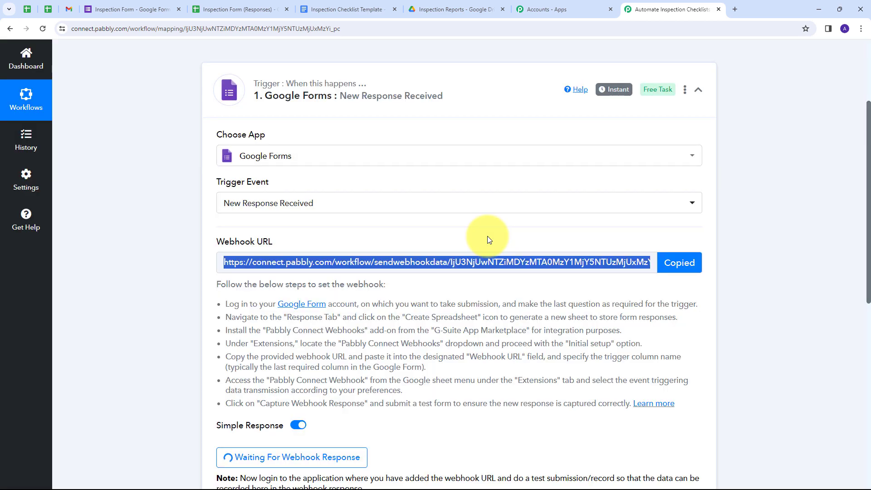
pyautogui.click(131, 9)
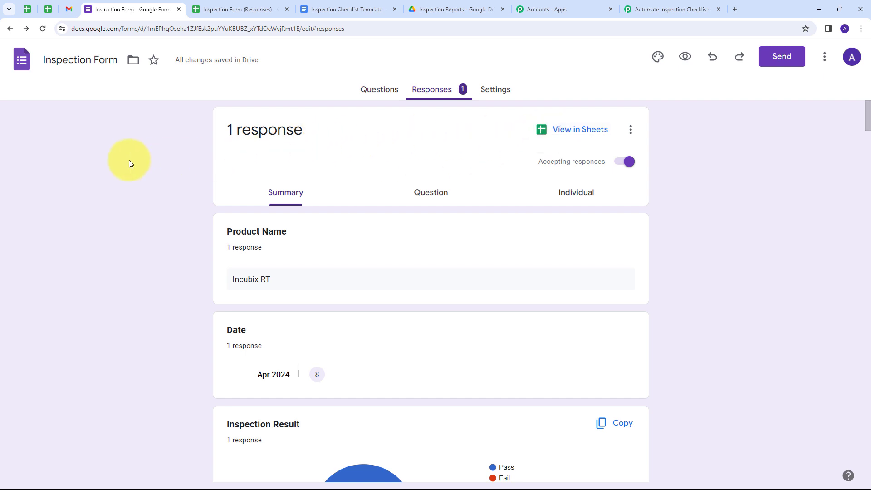
# Open the Inspection Form (Responses) spreadsheet and browse the Extensions add-on menus
pyautogui.click(217, 10)
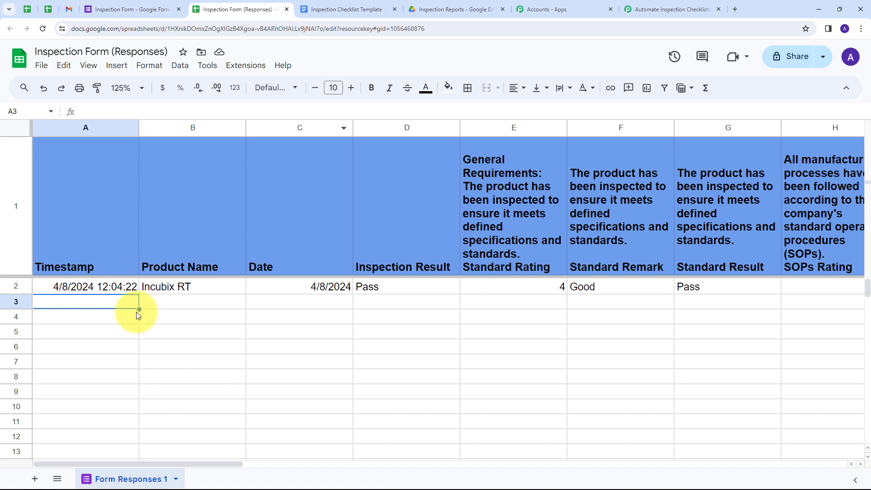
pyautogui.click(247, 66)
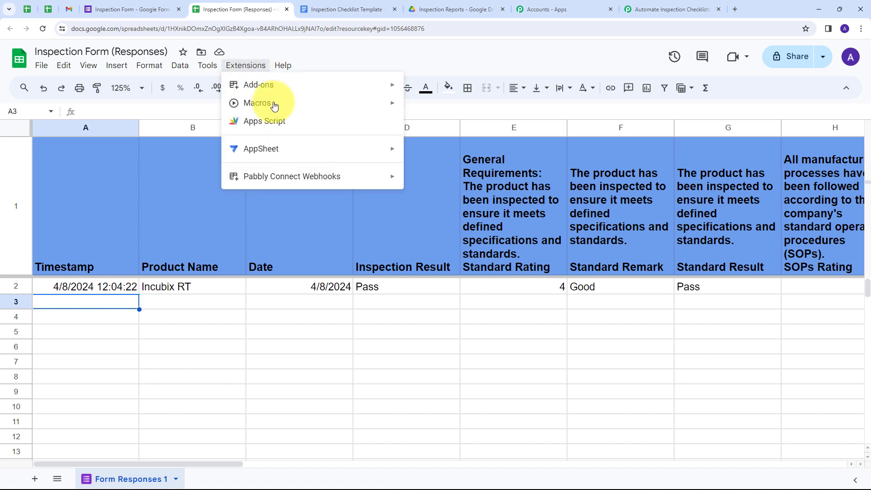
pyautogui.moveTo(246, 181)
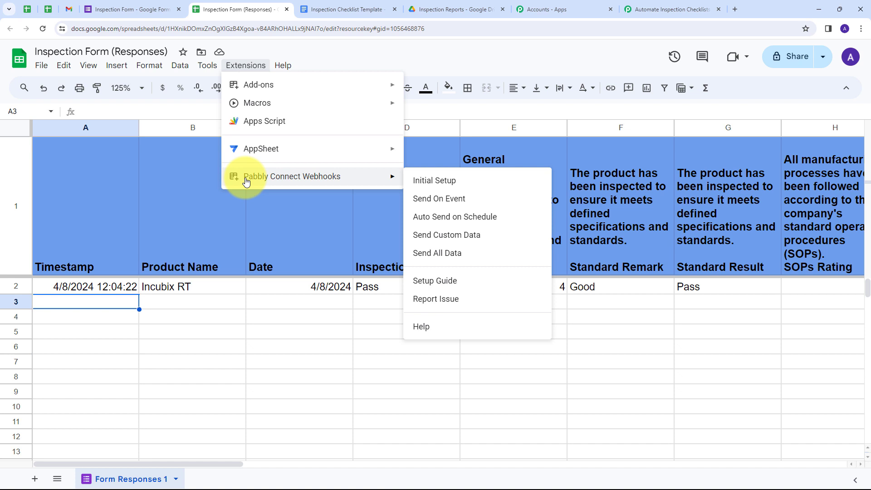
pyautogui.moveTo(274, 93)
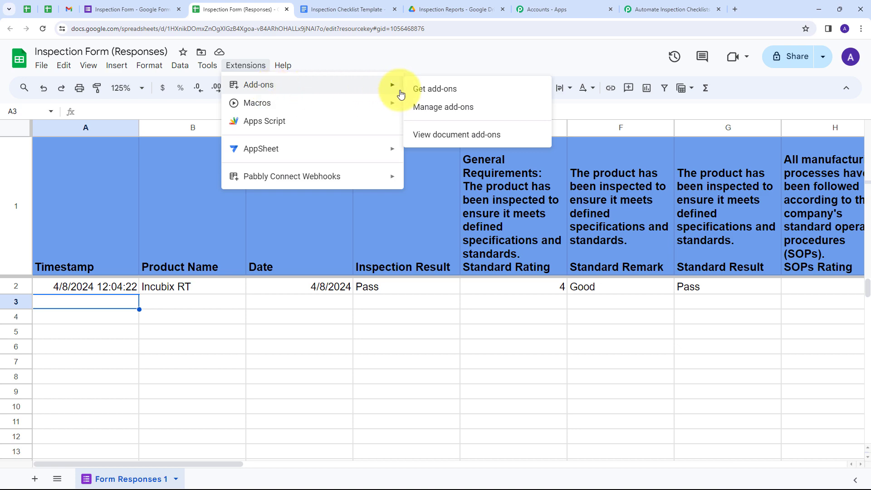
# Search the Marketplace for Pabbly Connect Webhooks, confirm it is installed, and close it
pyautogui.click(438, 93)
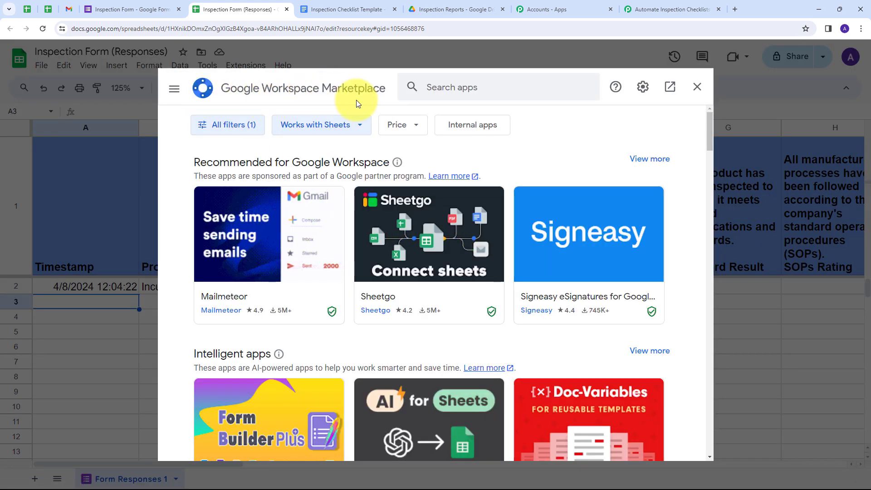
pyautogui.click(459, 90)
pyautogui.write('Pabbly Connect Webhooks')
pyautogui.press('Return')
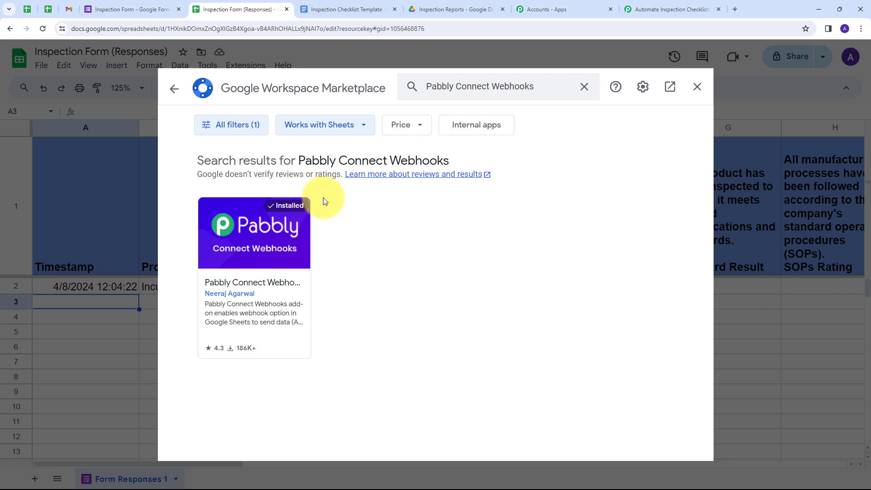
pyautogui.click(697, 87)
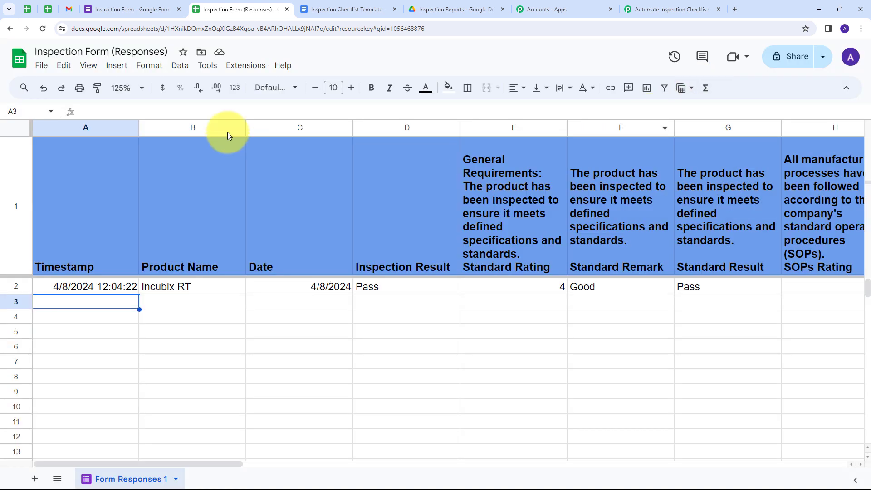
# Run Pabbly Connect Webhooks Initial Setup with the pasted webhook URL and trigger column Y
pyautogui.click(242, 70)
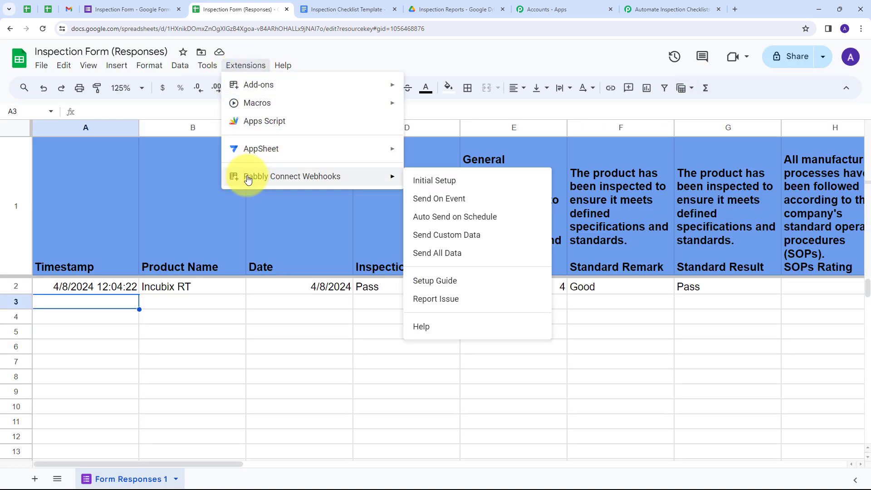
pyautogui.click(445, 189)
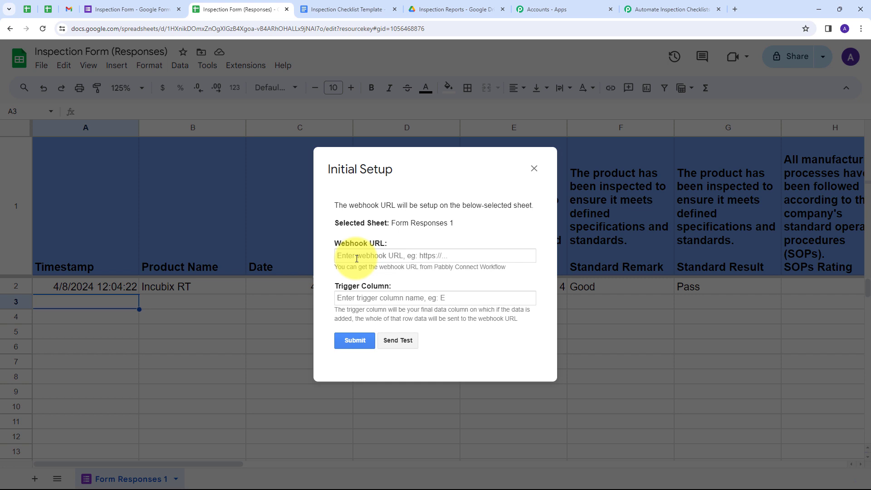
pyautogui.click(361, 256)
pyautogui.hotkey('ctrl', 'v')
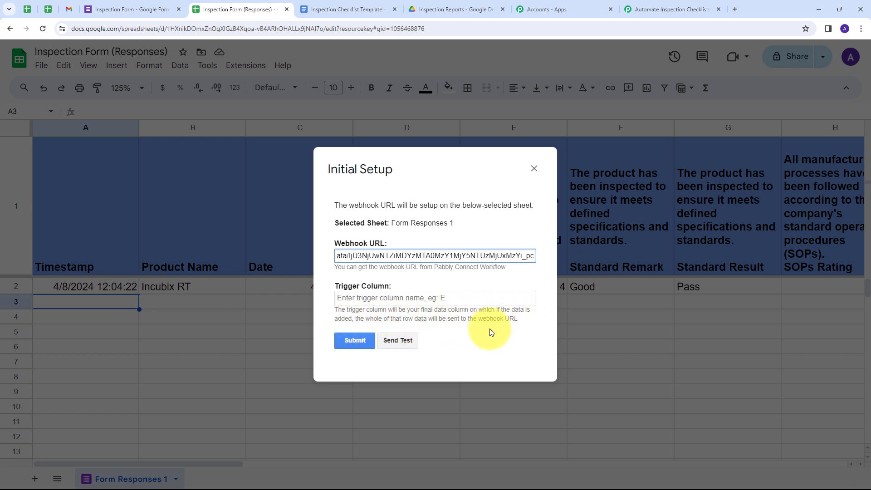
pyautogui.click(393, 297)
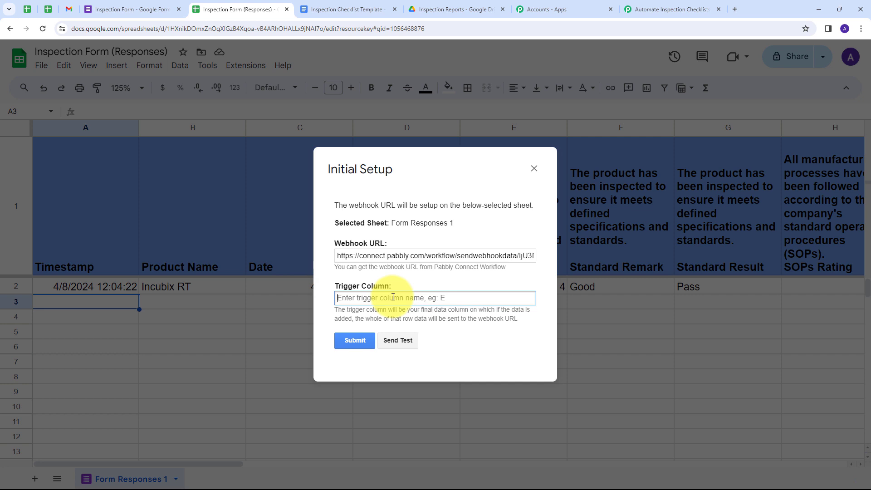
pyautogui.write('Y')
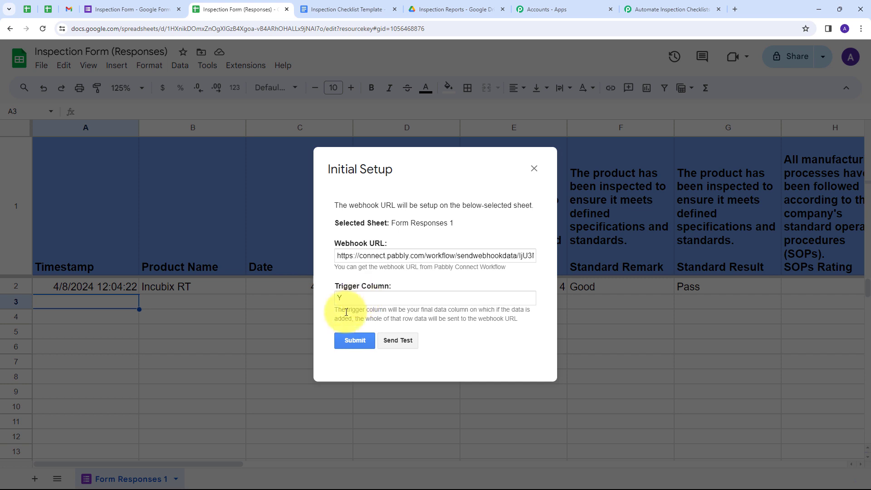
pyautogui.click(353, 339)
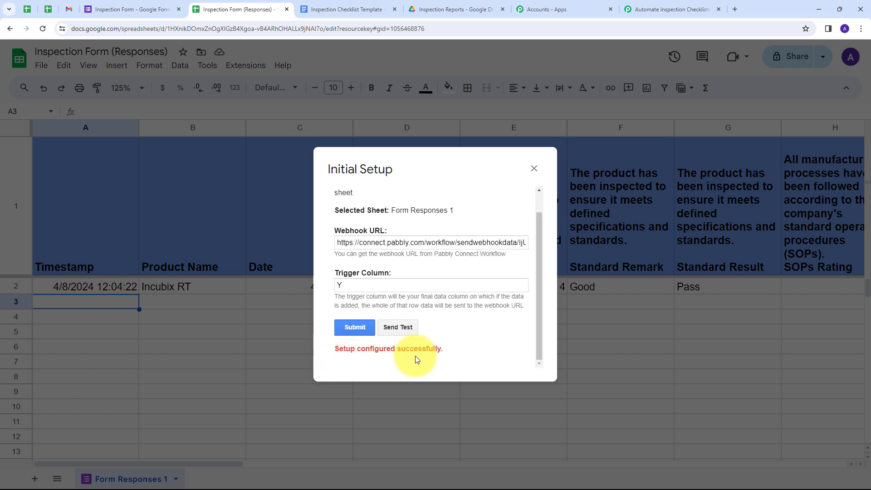
pyautogui.click(534, 169)
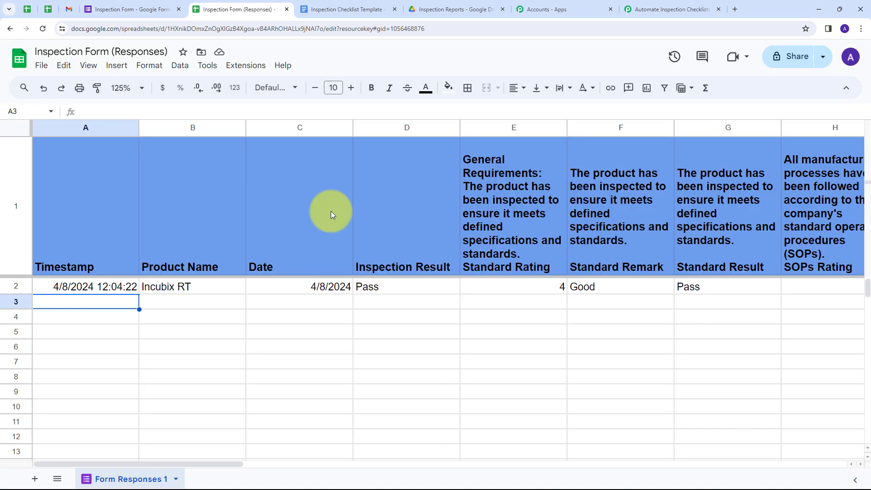
# Enable Send On Event in Pabbly Connect Webhooks, then go to the Inspection Form editor
pyautogui.click(245, 72)
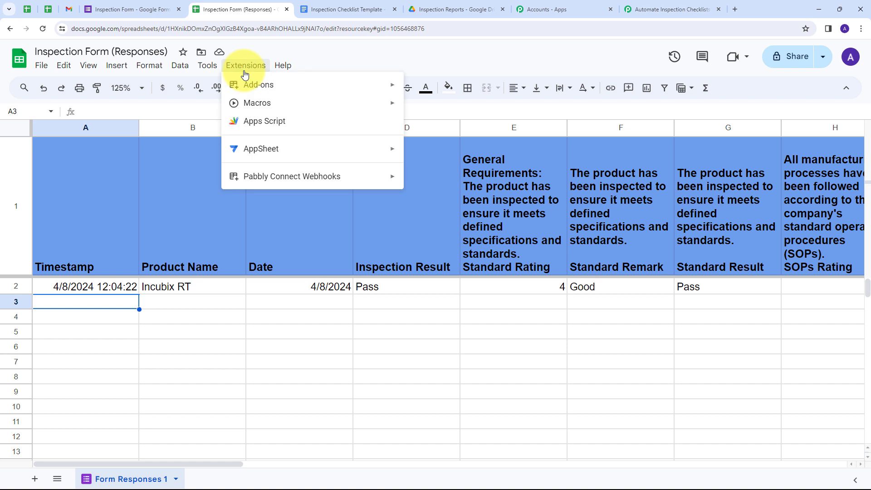
pyautogui.moveTo(295, 177)
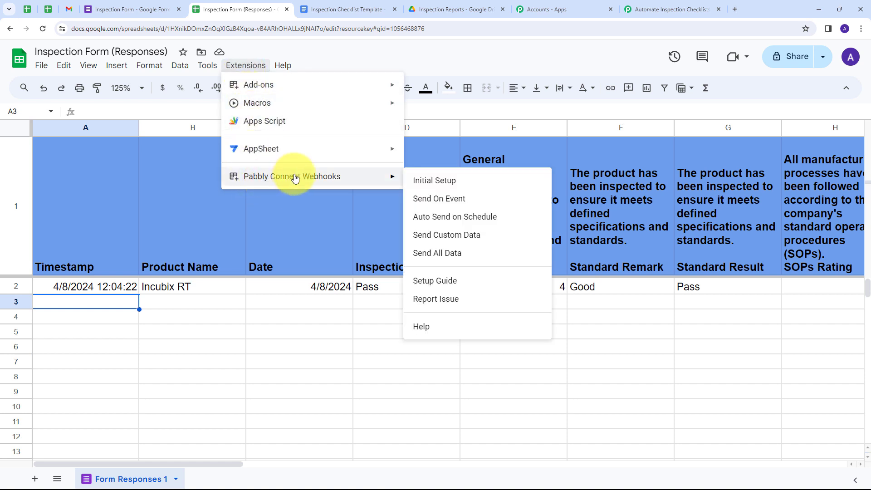
pyautogui.click(424, 200)
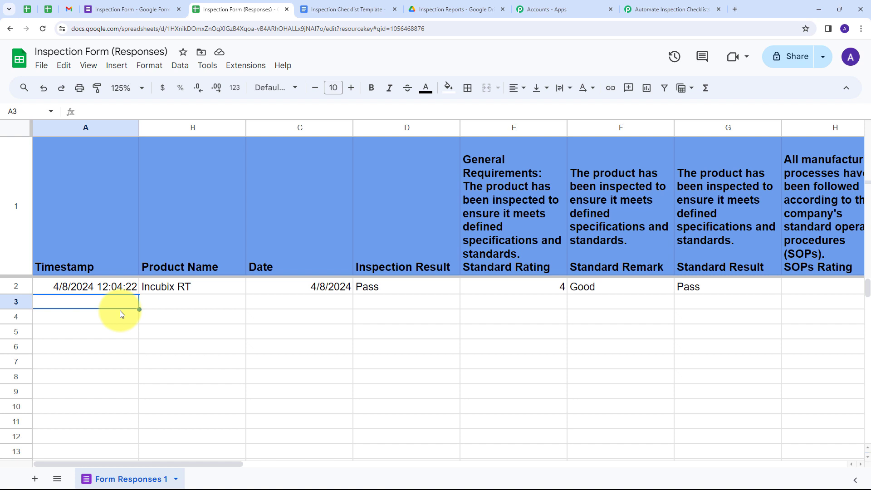
pyautogui.click(131, 9)
# Open the live preview of the Inspection Form to fill in a test response
pyautogui.click(379, 89)
pyautogui.scroll(-5, 378, 227)
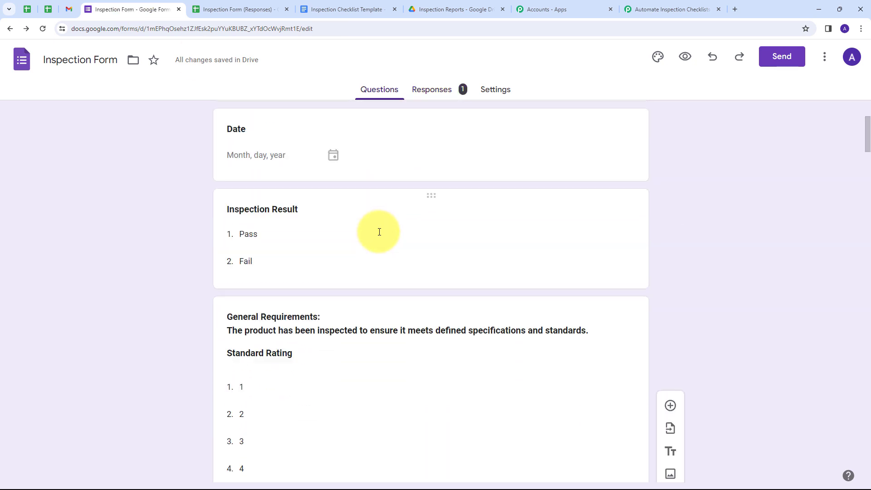
pyautogui.scroll(4, 378, 232)
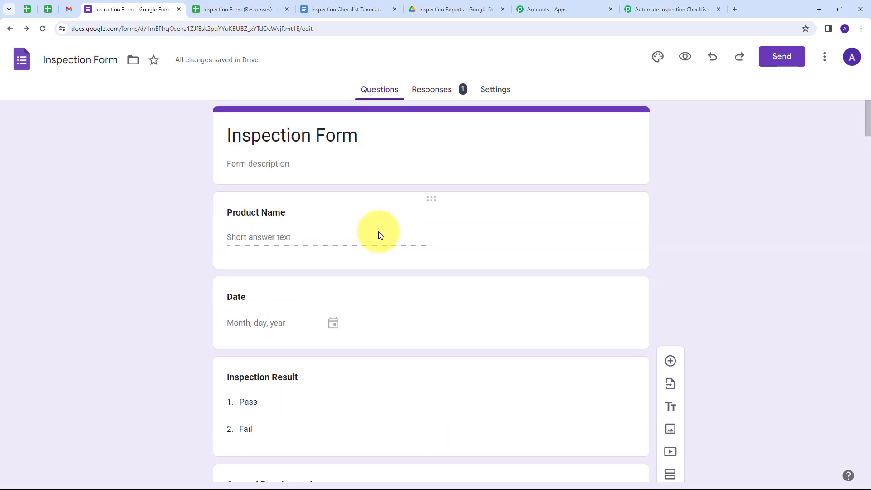
pyautogui.click(685, 57)
pyautogui.scroll(-8, 376, 149)
pyautogui.scroll(5, 377, 152)
# Enter product name Iniox Rtxc, date 8 April 2024, and Inspection Result Pass
pyautogui.click(311, 101)
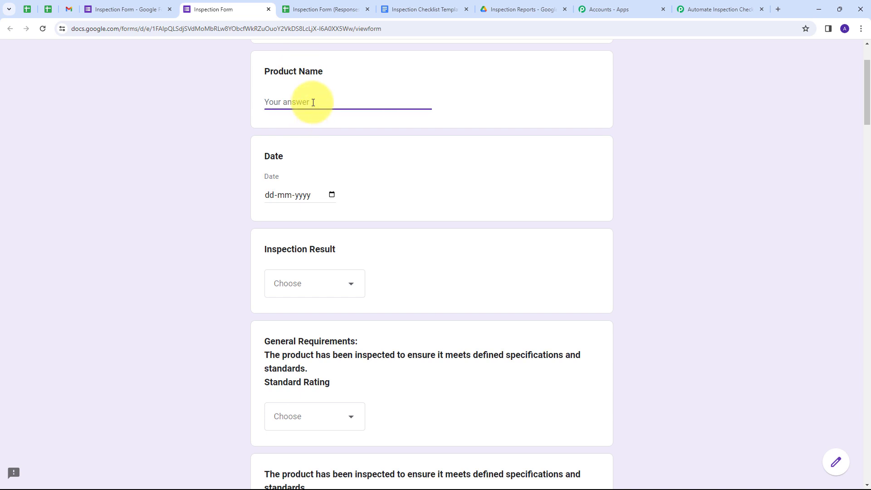
pyautogui.write('Iniox Rtxc')
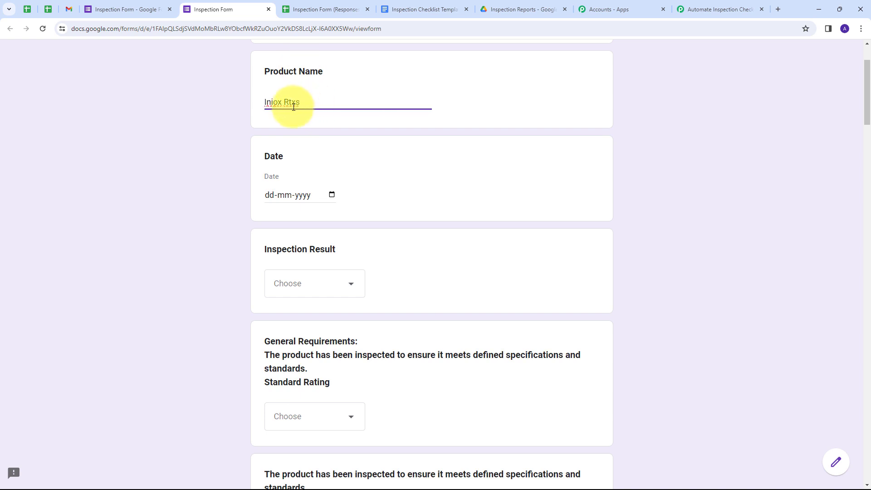
pyautogui.click(339, 165)
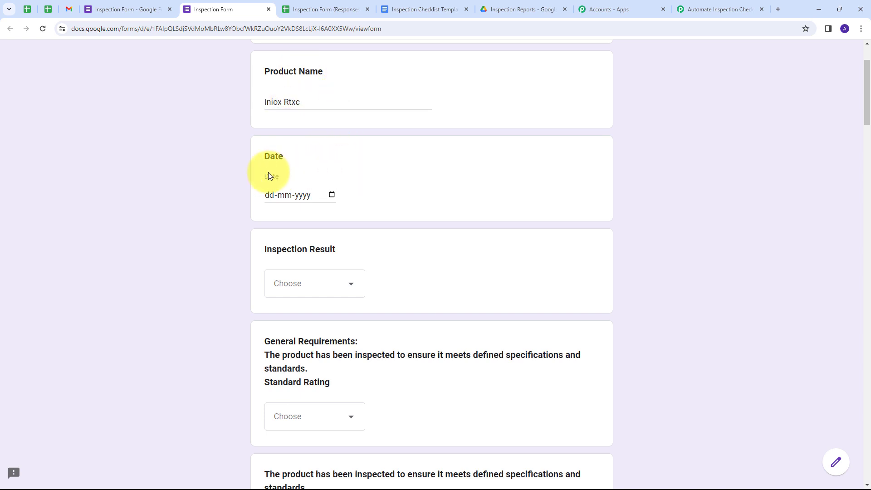
pyautogui.click(330, 194)
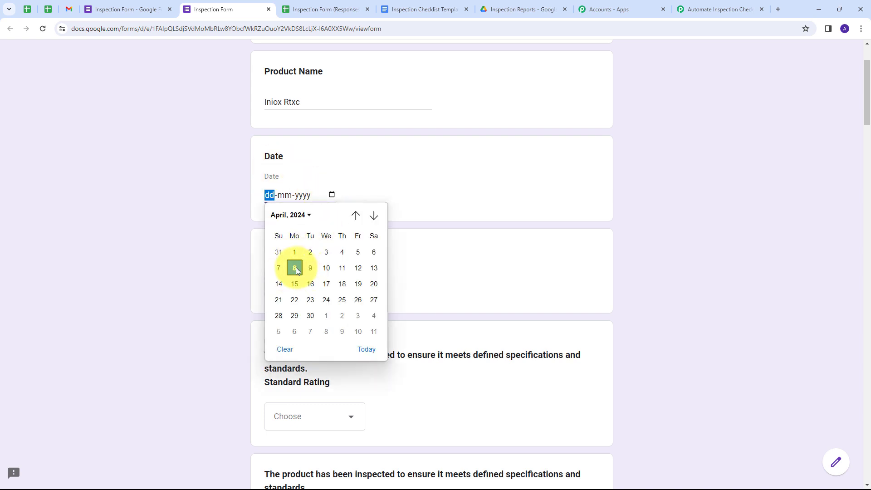
pyautogui.click(295, 268)
pyautogui.scroll(-1, 424, 181)
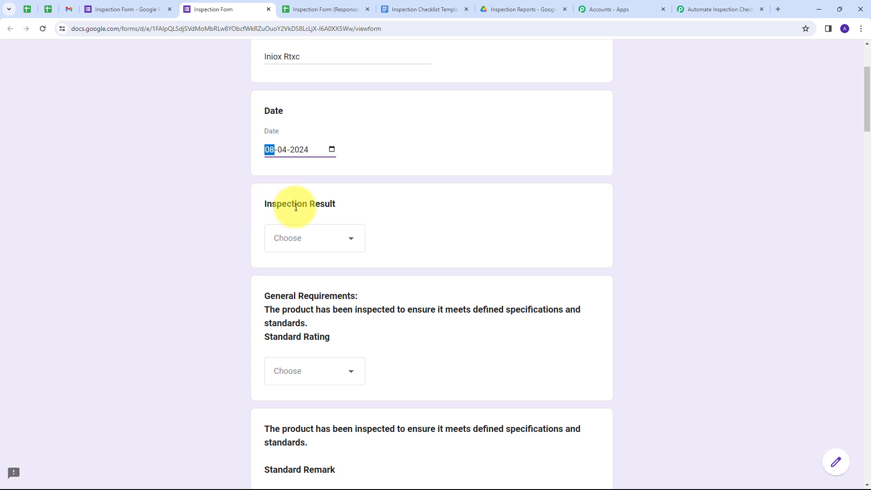
pyautogui.click(345, 246)
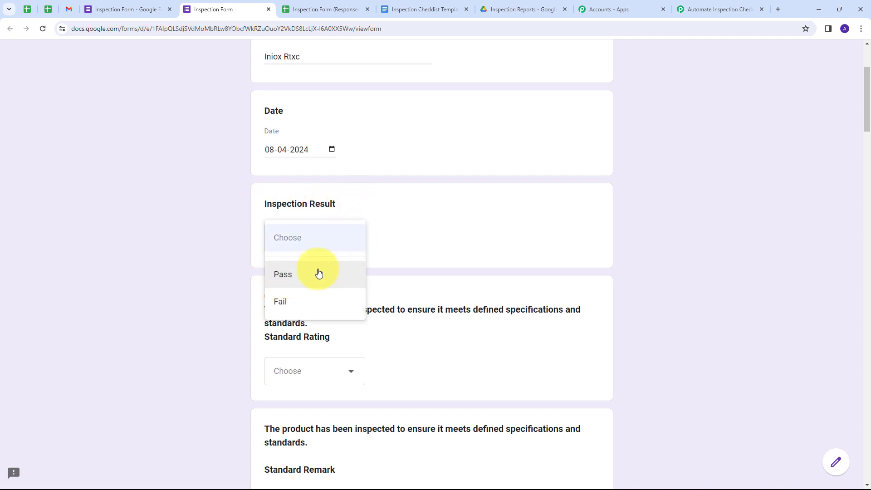
pyautogui.click(298, 274)
pyautogui.scroll(-1, 446, 258)
pyautogui.scroll(-4, 446, 256)
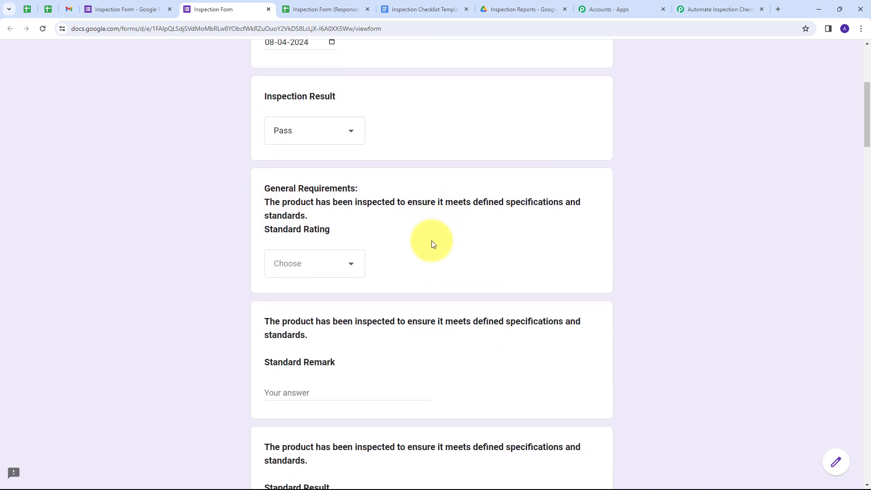
pyautogui.scroll(2, 431, 241)
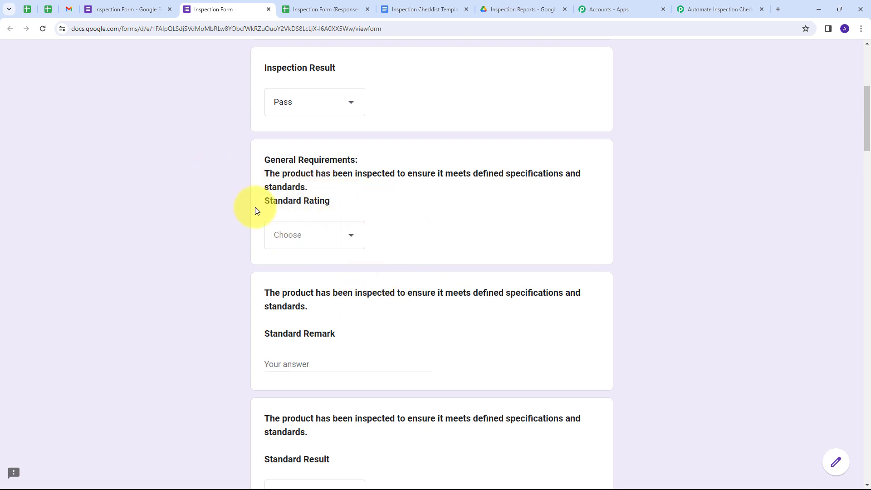
# Answer the Standard questions: rating 5, remark Good, result Pass
pyautogui.click(342, 235)
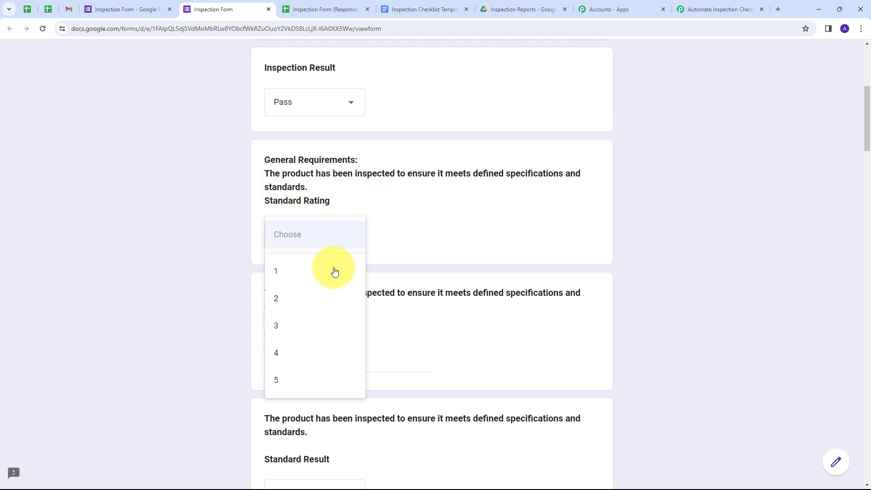
pyautogui.click(292, 379)
pyautogui.scroll(-3, 436, 241)
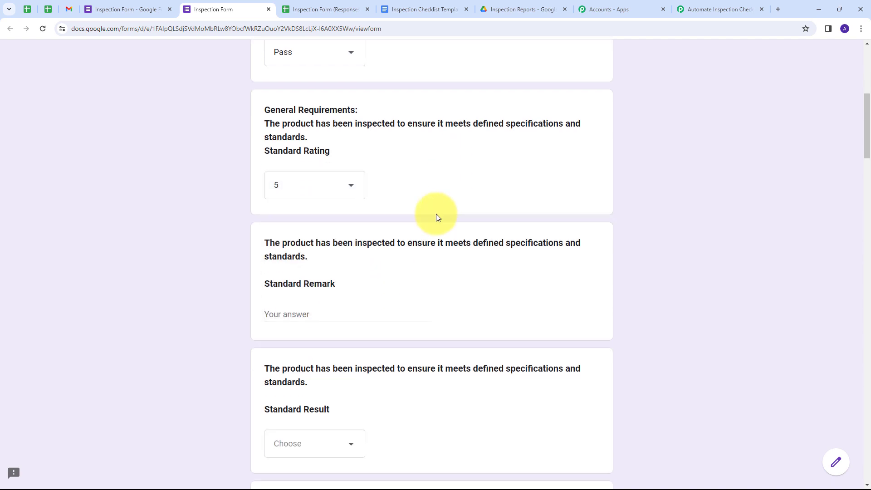
pyautogui.click(291, 223)
pyautogui.write('G')
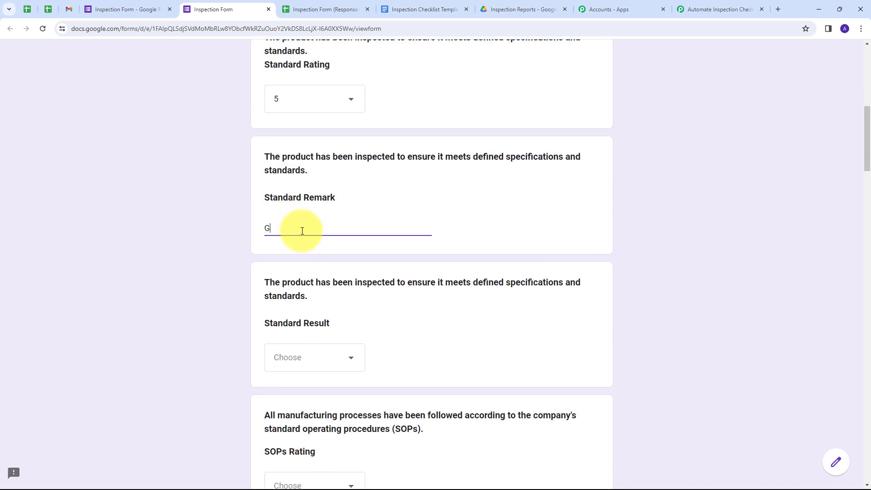
pyautogui.write('ood')
pyautogui.click(360, 265)
pyautogui.scroll(-1, 359, 264)
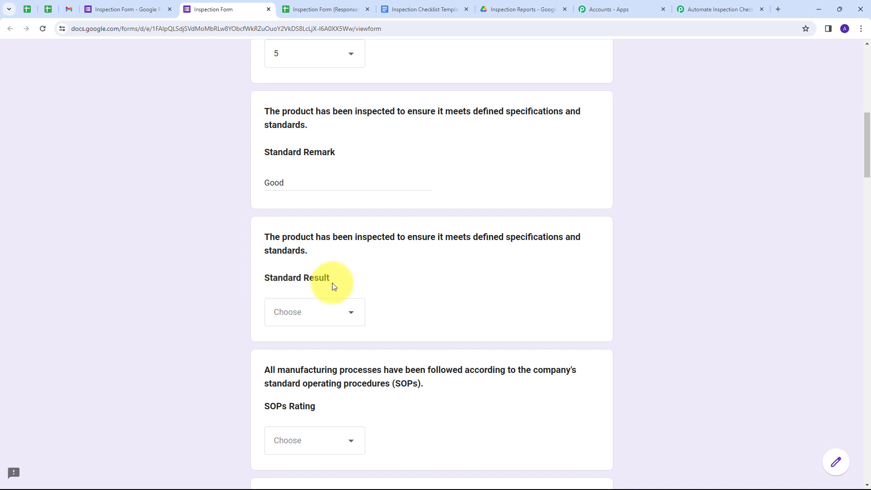
pyautogui.click(330, 314)
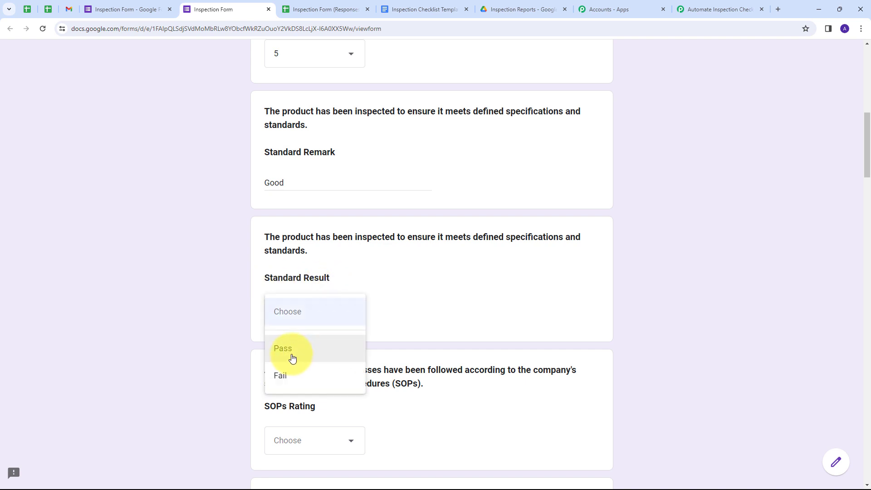
pyautogui.click(345, 348)
# Answer the SOPs questions: rating 5, remark Good, result Pass
pyautogui.scroll(-2, 388, 286)
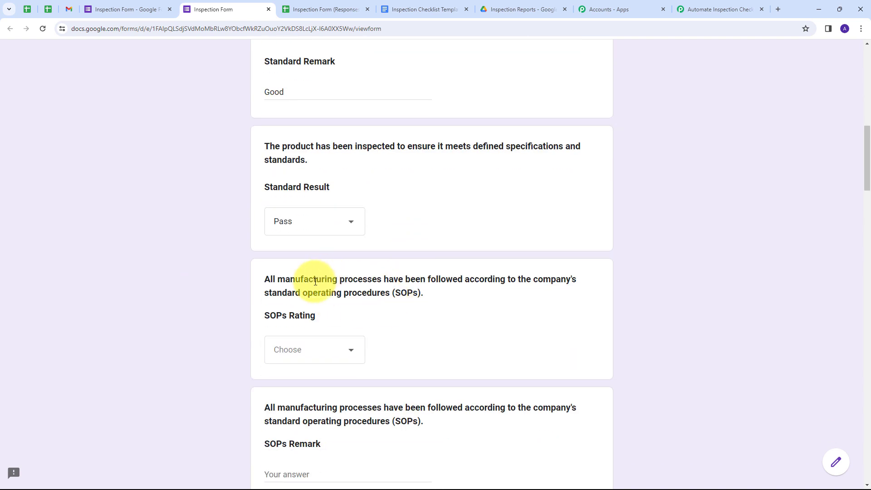
pyautogui.scroll(-2, 311, 284)
pyautogui.click(331, 260)
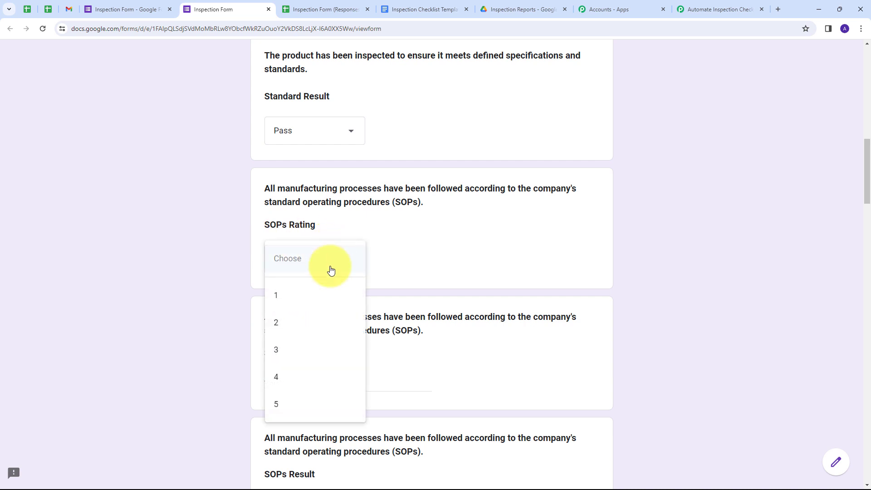
pyautogui.click(288, 402)
pyautogui.scroll(-1, 377, 309)
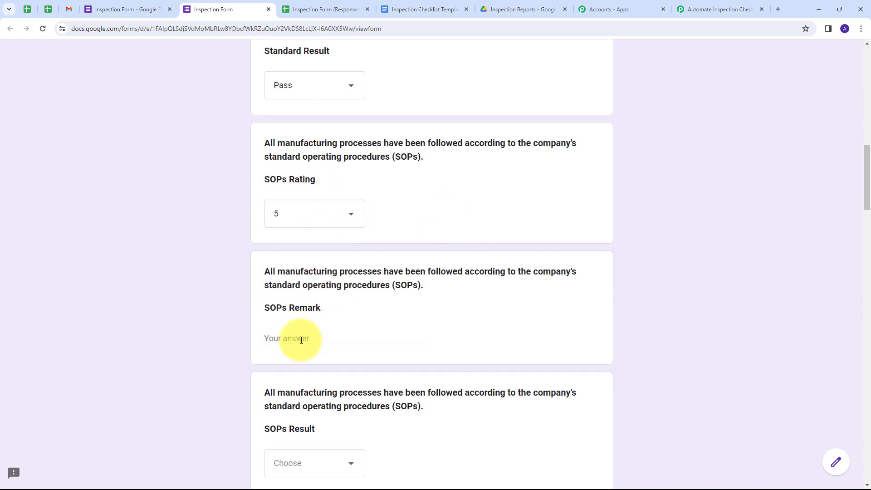
pyautogui.click(301, 341)
pyautogui.write('Good')
pyautogui.scroll(-4, 313, 313)
pyautogui.click(319, 291)
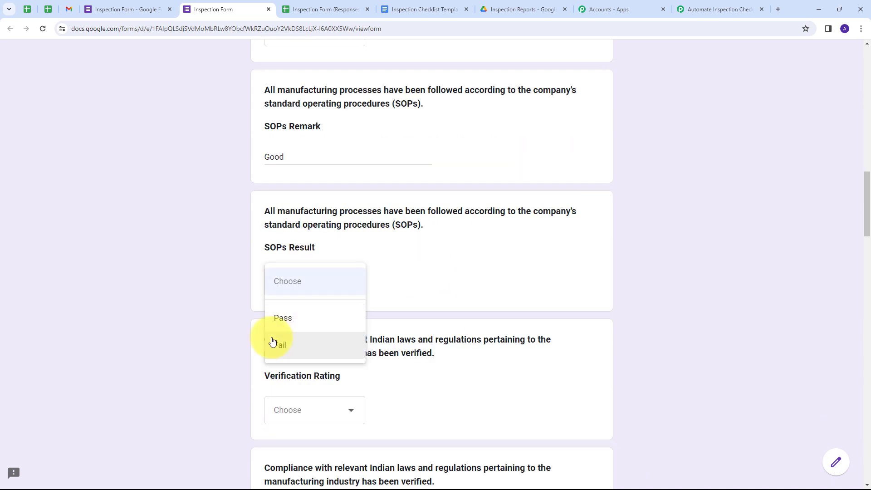
pyautogui.click(301, 326)
pyautogui.scroll(-8, 411, 222)
pyautogui.scroll(3, 410, 224)
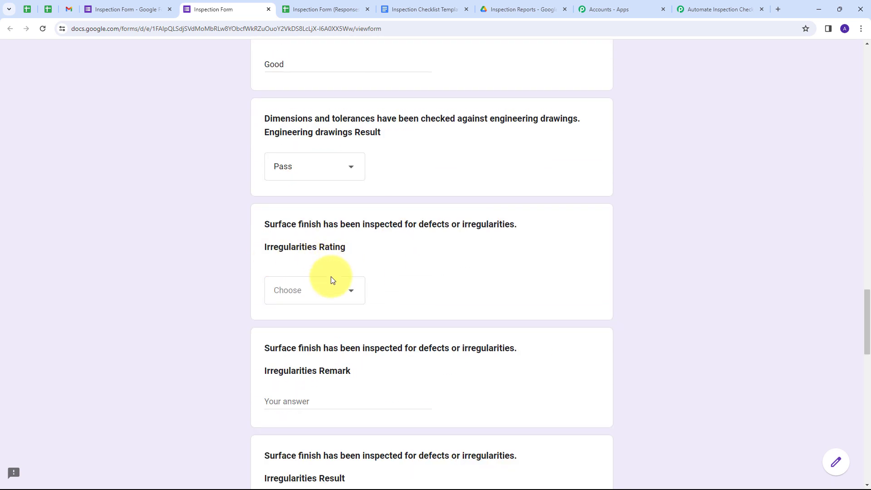
# Answer the Irregularities questions: rating 5, remark Good, result Pass
pyautogui.click(330, 290)
pyautogui.click(286, 435)
pyautogui.scroll(-2, 317, 363)
pyautogui.click(334, 313)
pyautogui.write('Good')
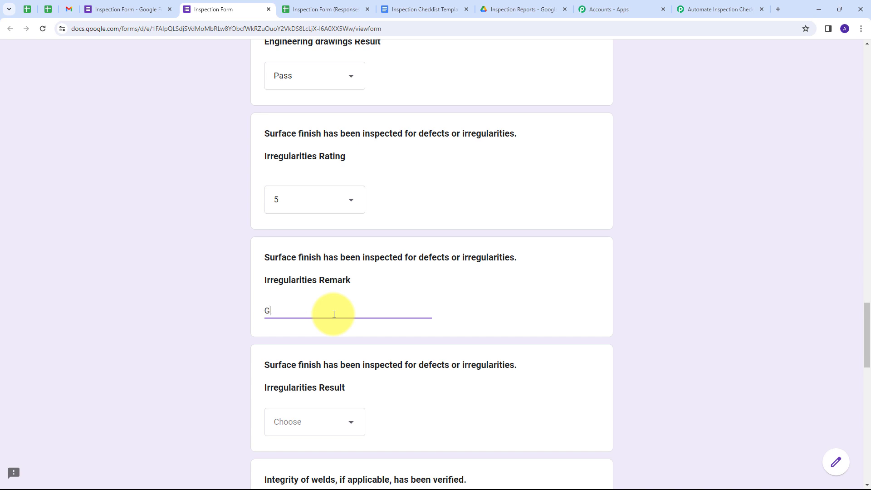
pyautogui.scroll(-2, 334, 314)
pyautogui.click(324, 332)
pyautogui.click(320, 368)
pyautogui.scroll(-3, 272, 286)
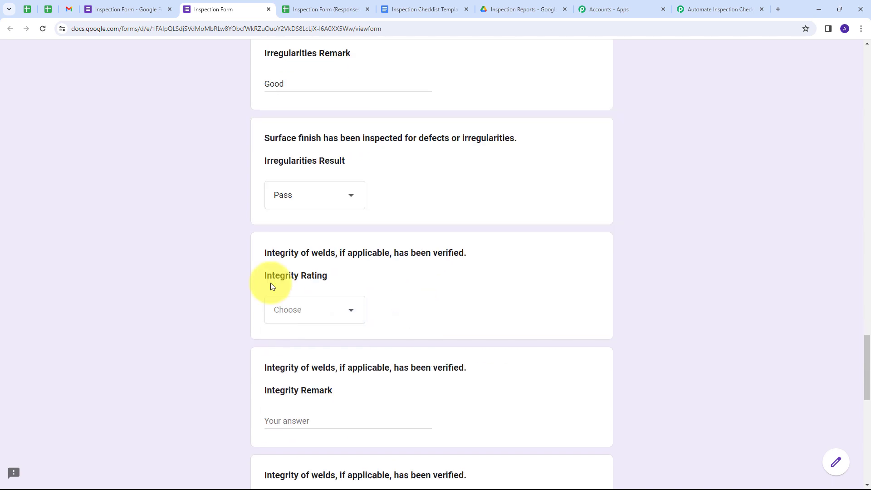
# Answer the Integrity questions: rating 3, remark Good, result Pass
pyautogui.click(336, 315)
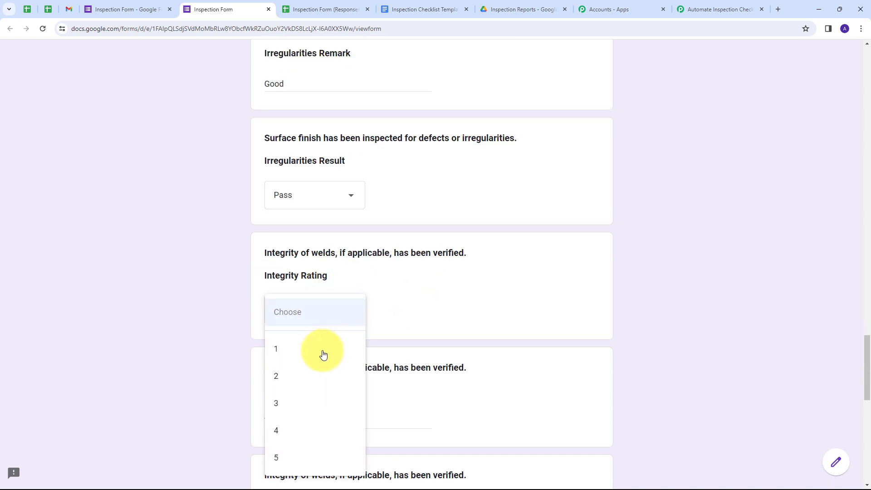
pyautogui.click(288, 403)
pyautogui.scroll(-1, 412, 305)
pyautogui.scroll(-2, 412, 306)
pyautogui.click(288, 285)
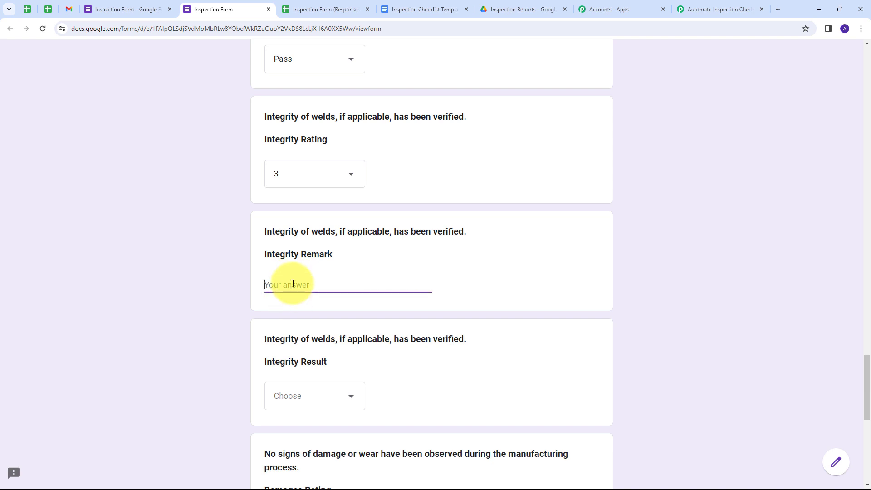
pyautogui.write('Good')
pyautogui.click(331, 401)
pyautogui.click(331, 428)
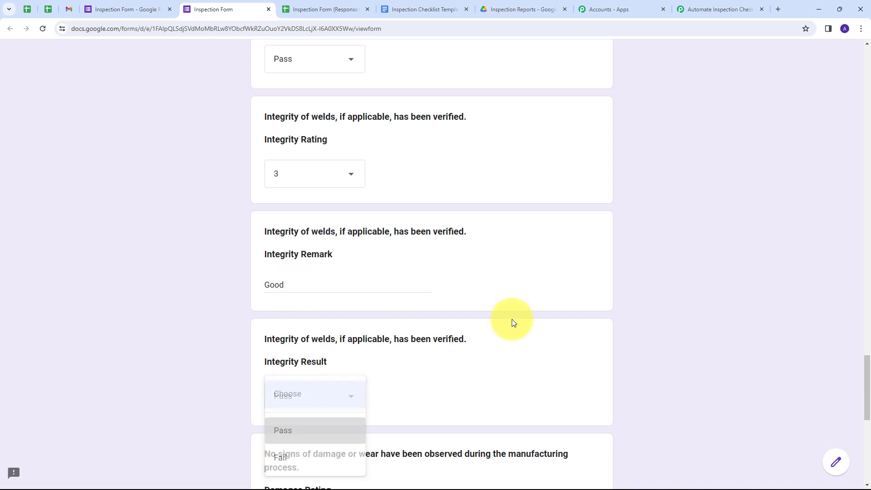
pyautogui.scroll(-3, 366, 213)
pyautogui.scroll(-2, 367, 214)
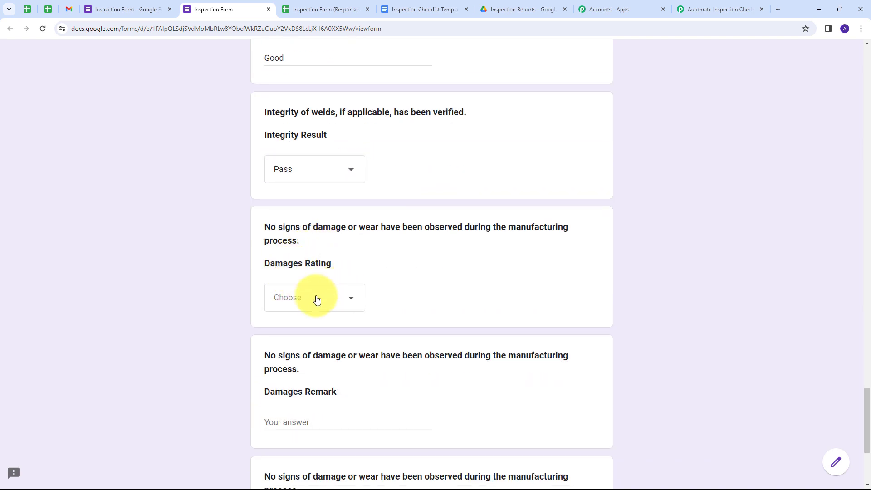
# Answer the Damages questions: rating 5, remark Good, result Pass
pyautogui.click(317, 298)
pyautogui.click(283, 447)
pyautogui.scroll(-3, 354, 318)
pyautogui.click(295, 289)
pyautogui.write('G')
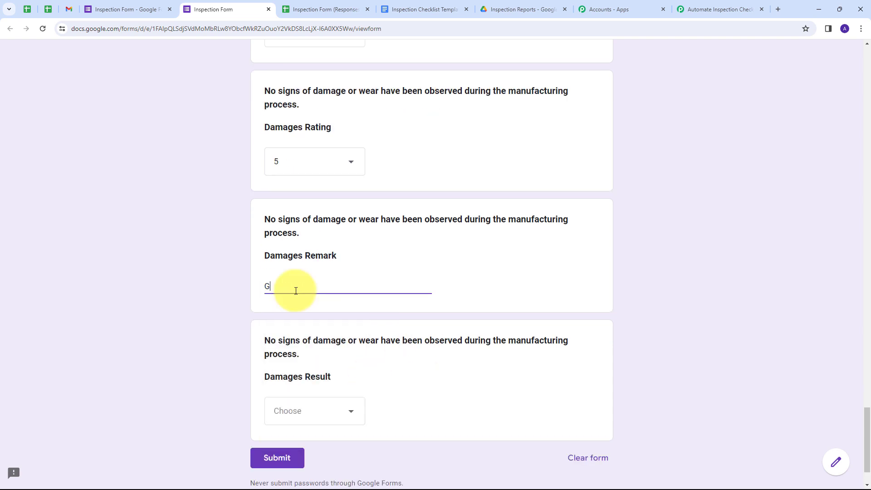
pyautogui.write('ood')
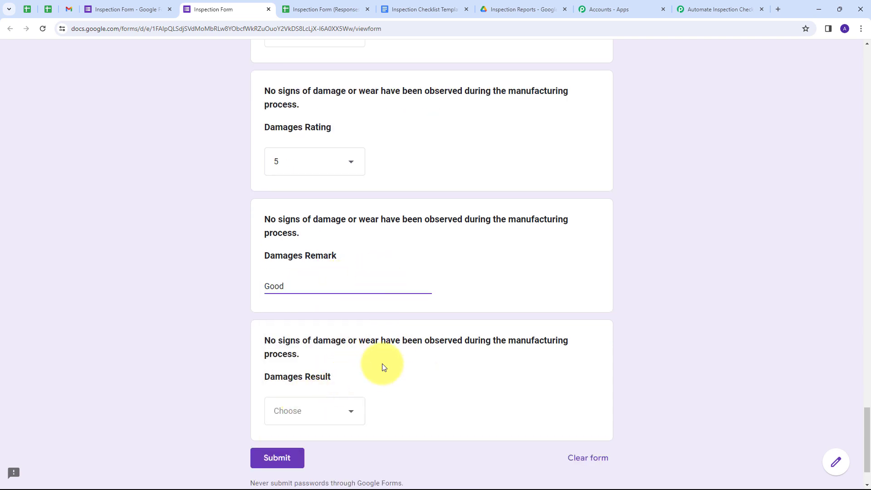
pyautogui.scroll(-2, 382, 363)
pyautogui.click(328, 343)
pyautogui.click(315, 395)
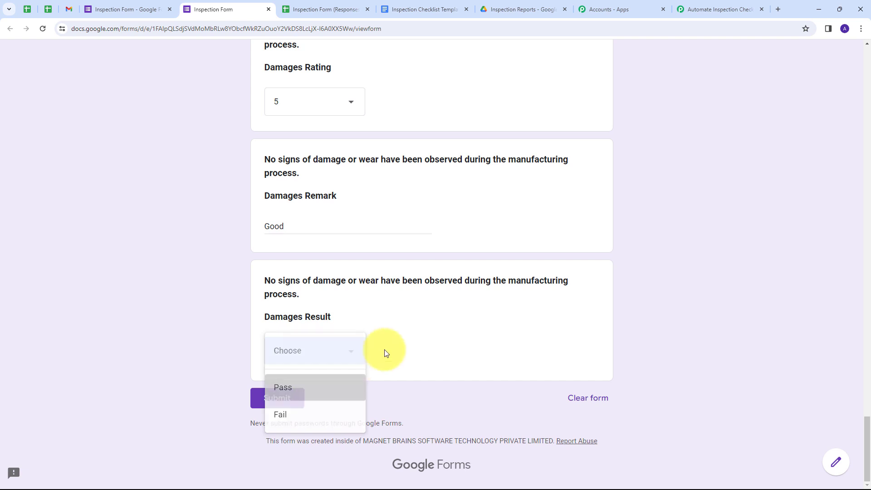
# Submit the completed inspection form
pyautogui.scroll(2, 389, 263)
pyautogui.scroll(-2, 390, 261)
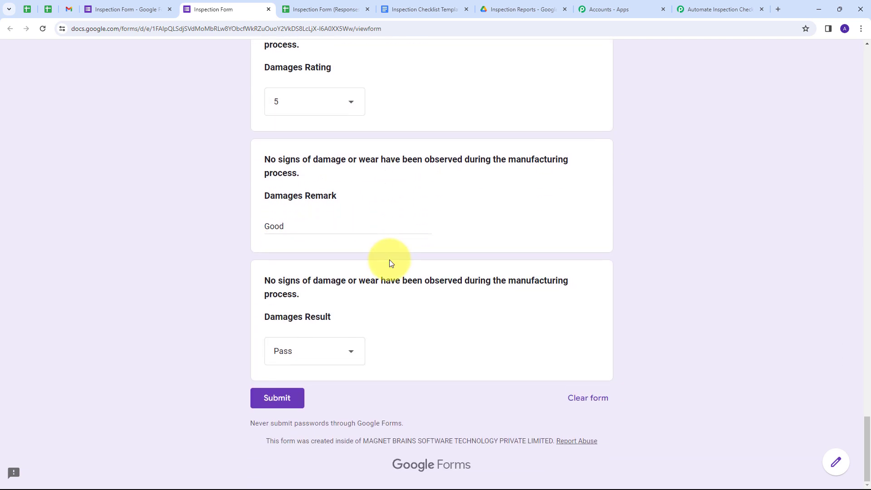
pyautogui.click(281, 399)
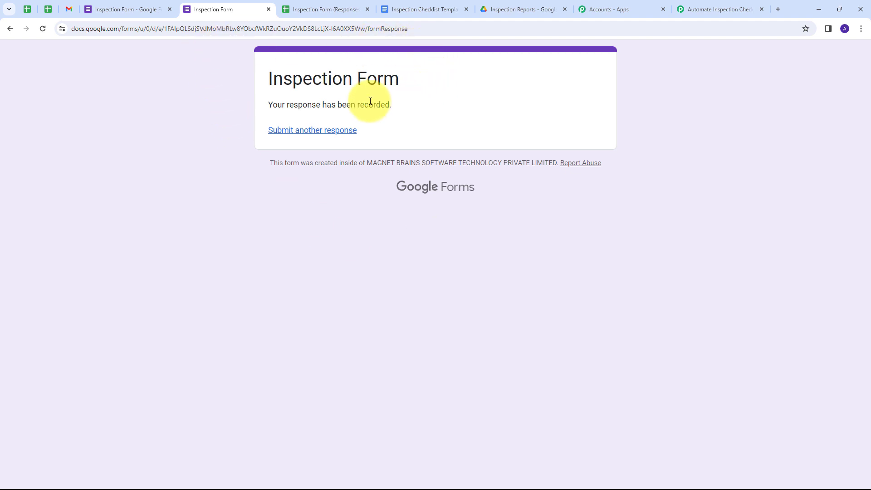
# Return to Pabbly Connect and inspect the captured response, starting with the TriggerColumn value
pyautogui.click(701, 8)
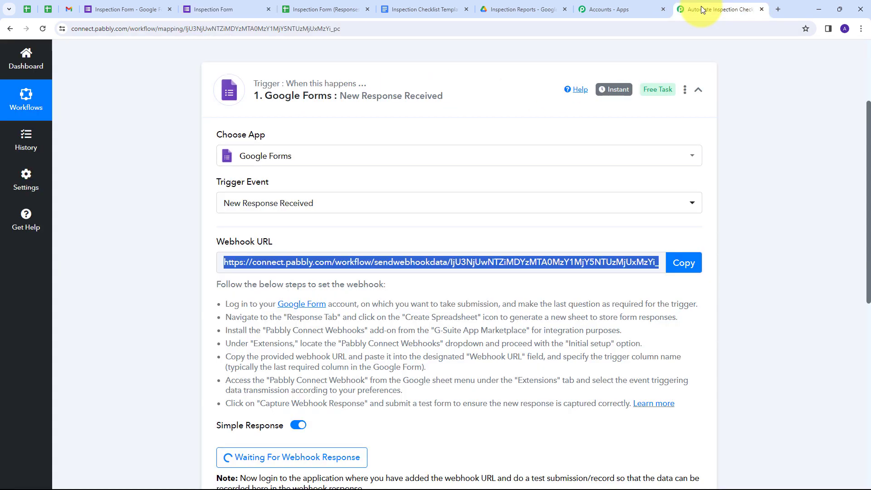
pyautogui.scroll(-4, 323, 204)
pyautogui.scroll(-5, 488, 214)
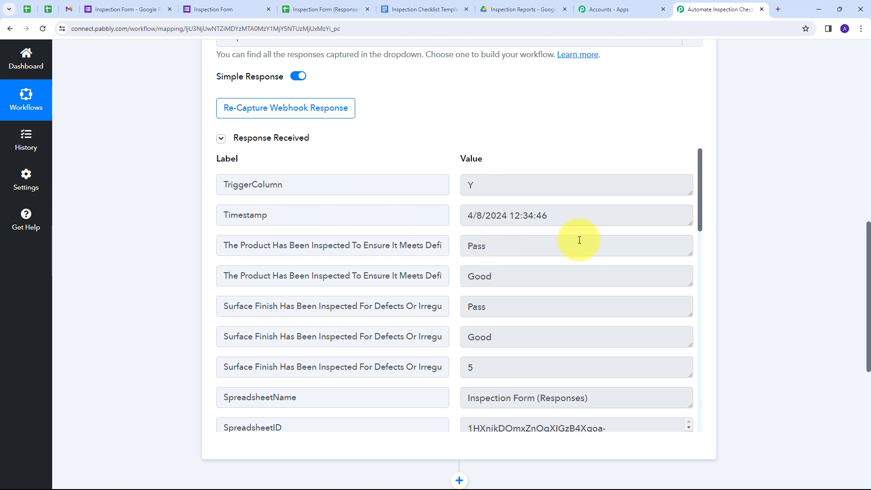
pyautogui.click(501, 181)
pyautogui.scroll(-3, 520, 190)
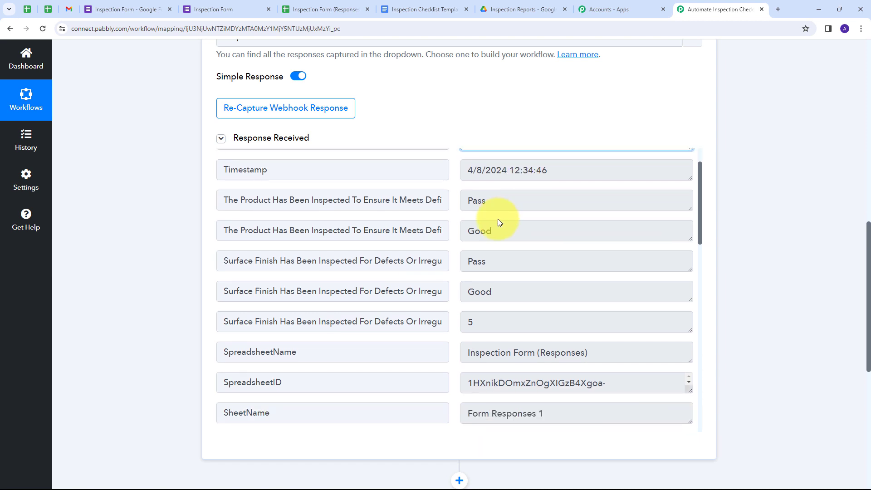
pyautogui.scroll(3, 507, 213)
pyautogui.scroll(-3, 511, 288)
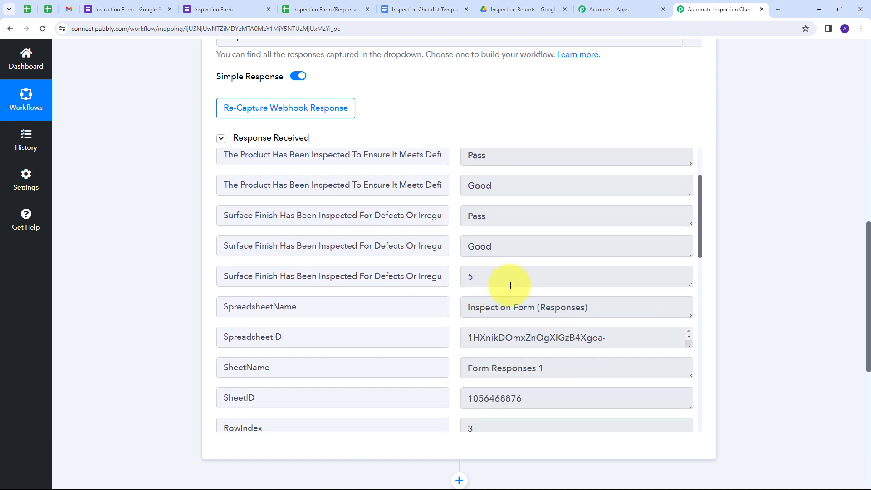
pyautogui.scroll(-2, 511, 257)
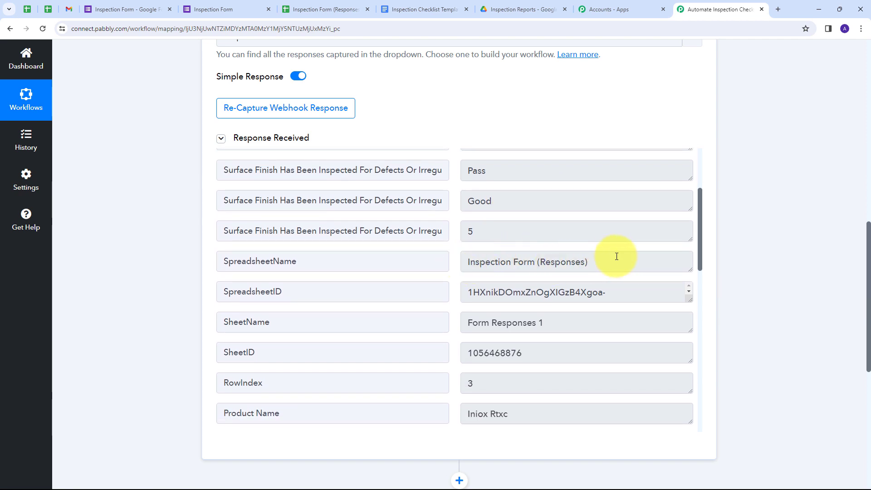
# Highlight the captured Inspection Form (Responses) sheet name and product Iniox Rtxc
pyautogui.moveTo(613, 256); pyautogui.dragTo(443, 256)
pyautogui.scroll(-5, 355, 263)
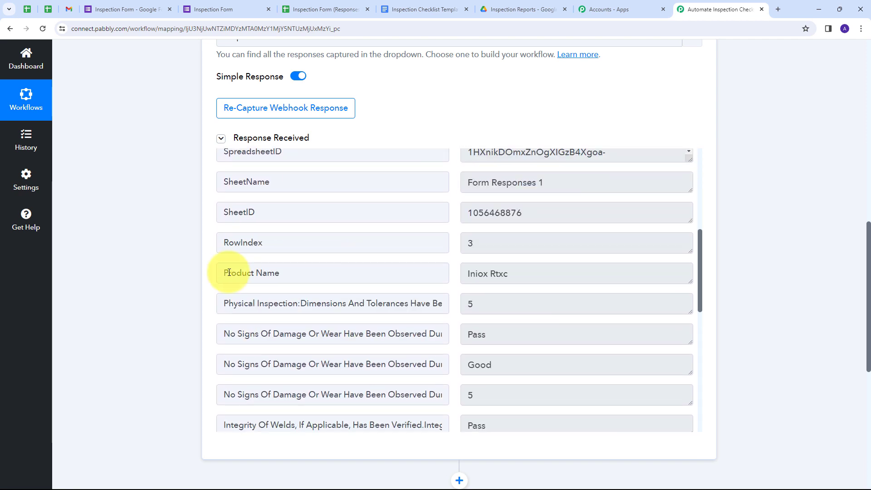
pyautogui.moveTo(529, 270); pyautogui.dragTo(443, 274)
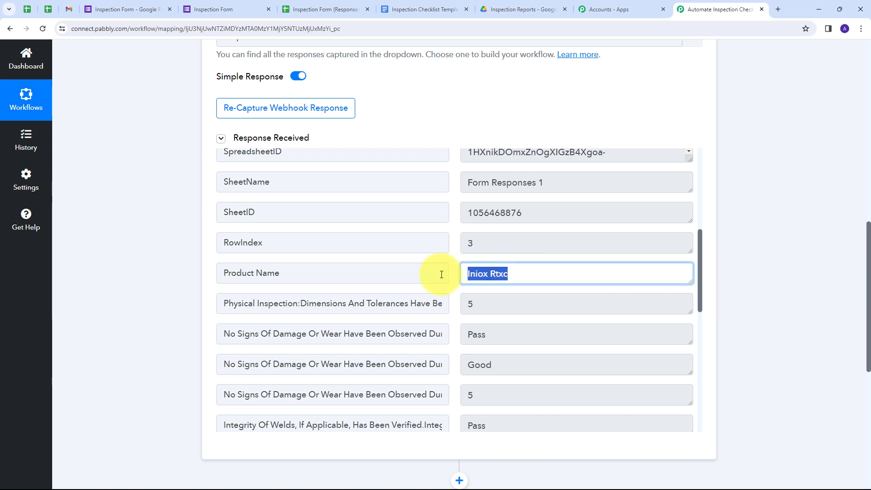
pyautogui.click(451, 237)
pyautogui.scroll(6, 454, 241)
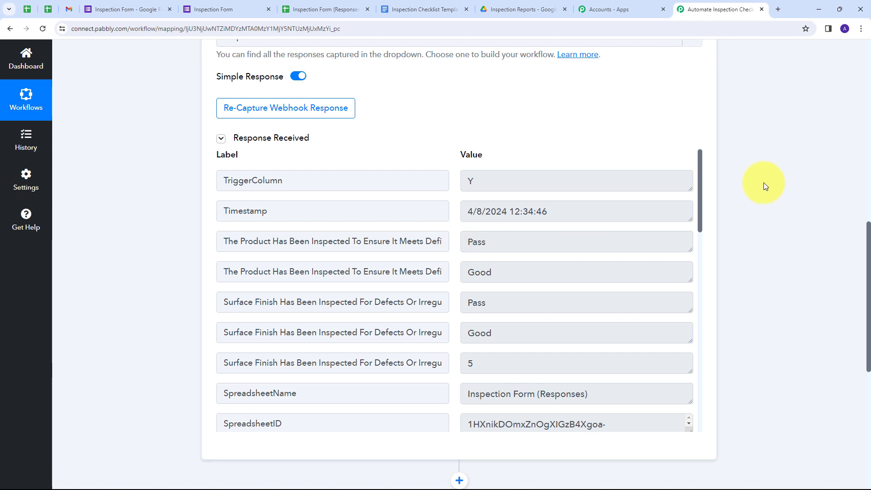
pyautogui.scroll(-6, 408, 240)
# Search for 'Google Docs' as the next action's app and pick the Create Document from Template event
pyautogui.click(551, 267)
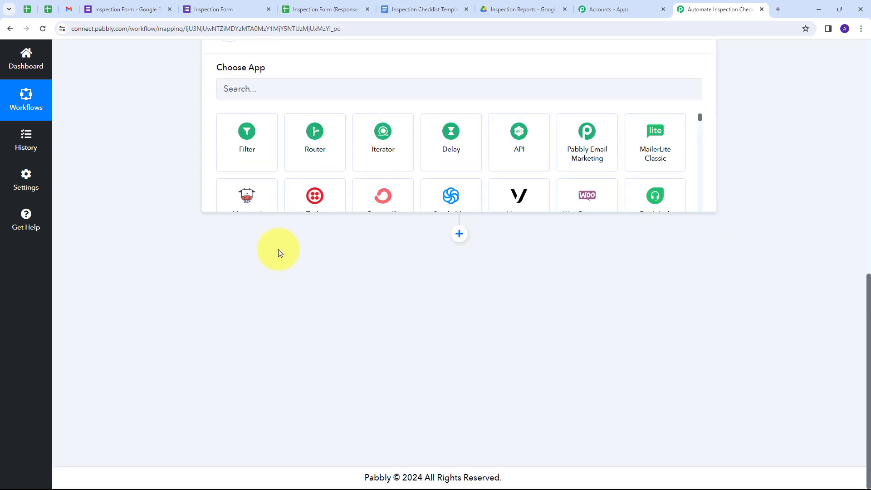
pyautogui.write('G')
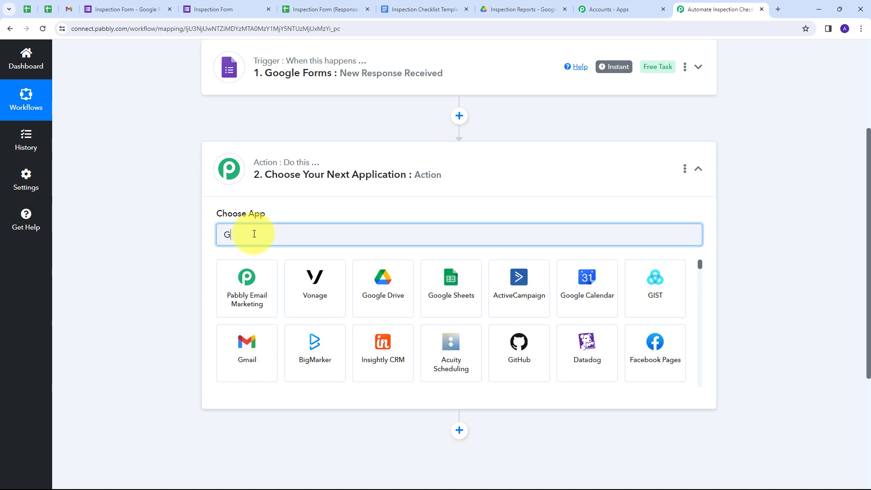
pyautogui.write('oogle Docs')
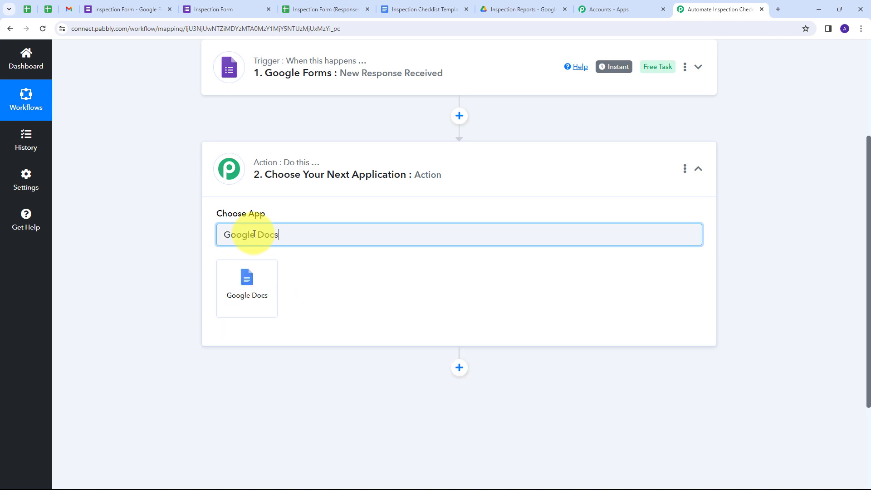
pyautogui.click(246, 277)
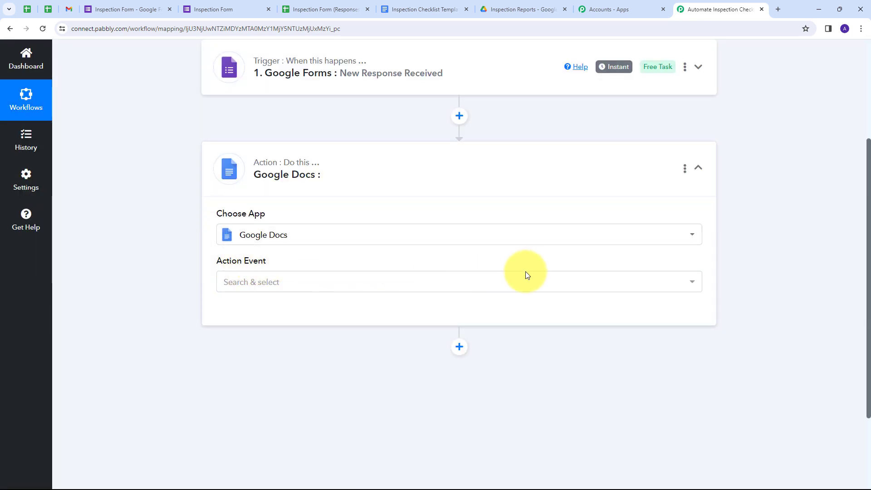
pyautogui.click(282, 282)
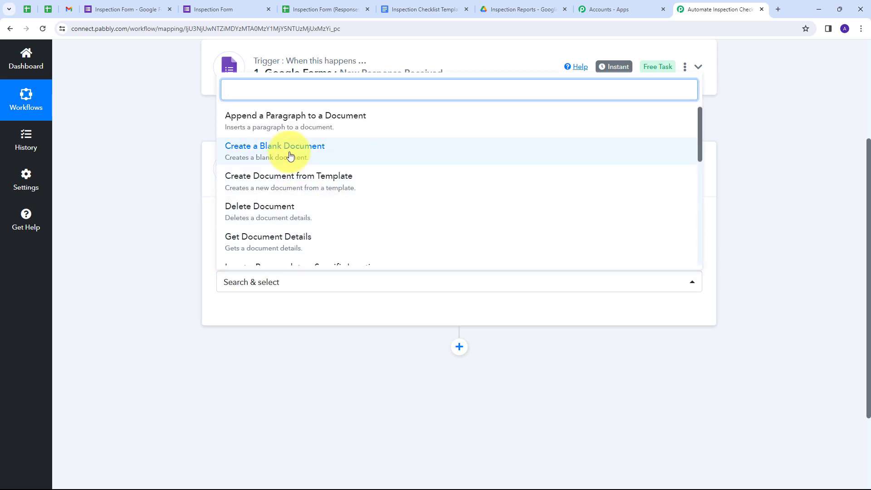
pyautogui.click(305, 186)
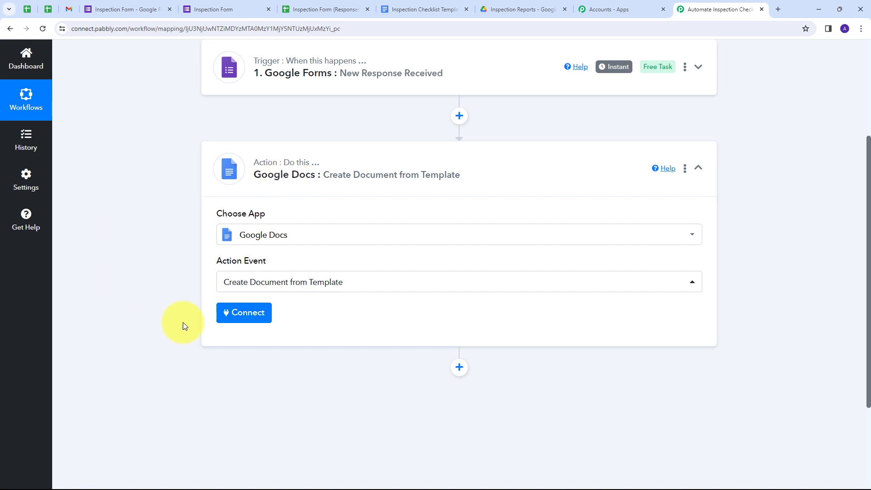
# Authorize a new Google Docs connection via Google sign-in, then open the Inspection Checklist Template document
pyautogui.click(247, 313)
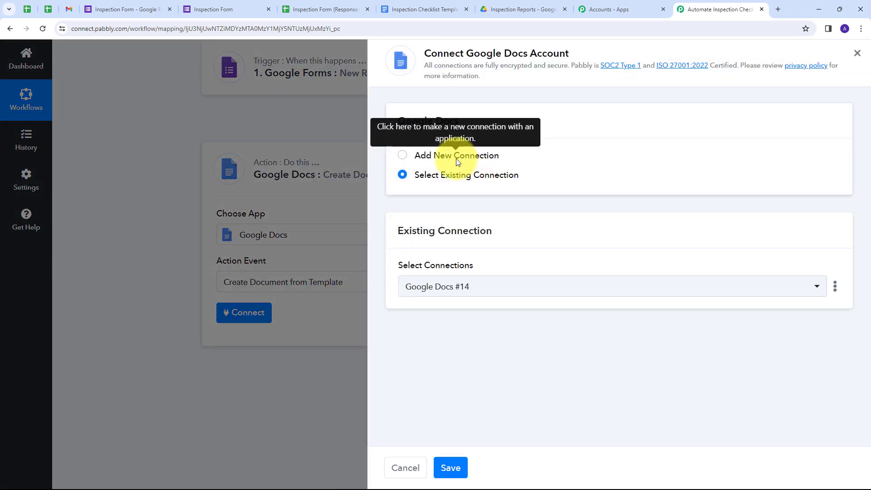
pyautogui.click(456, 158)
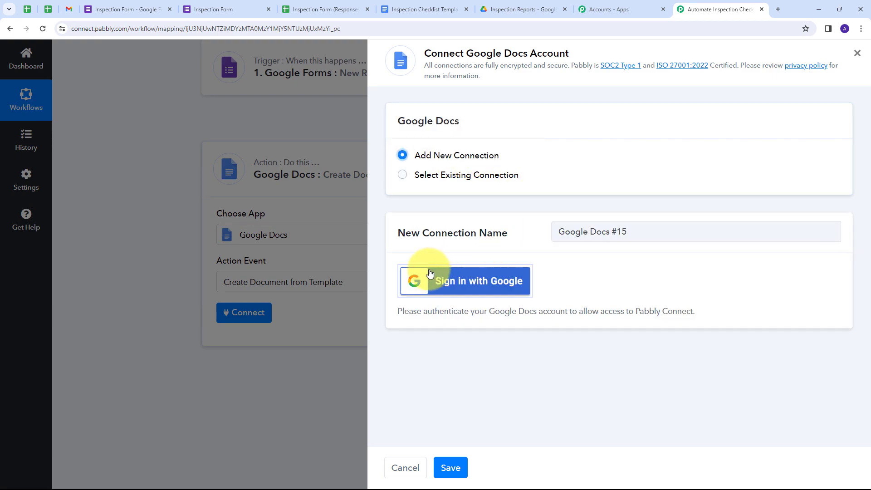
pyautogui.click(480, 282)
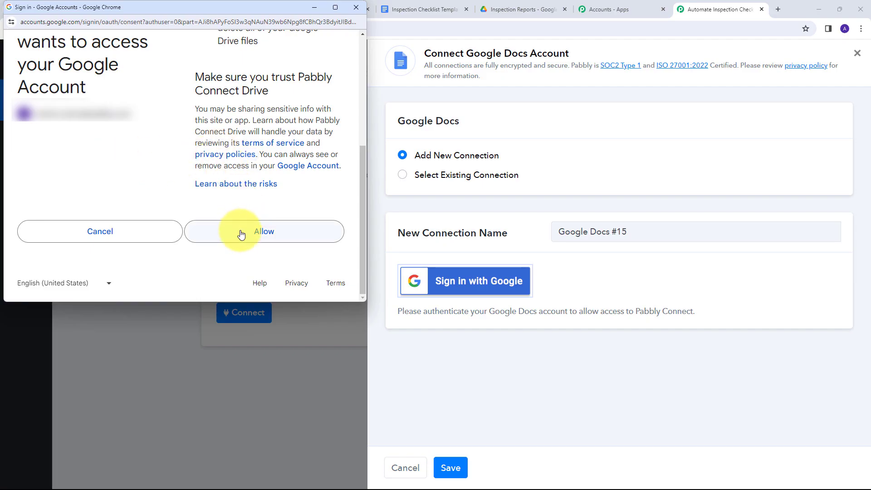
pyautogui.click(268, 235)
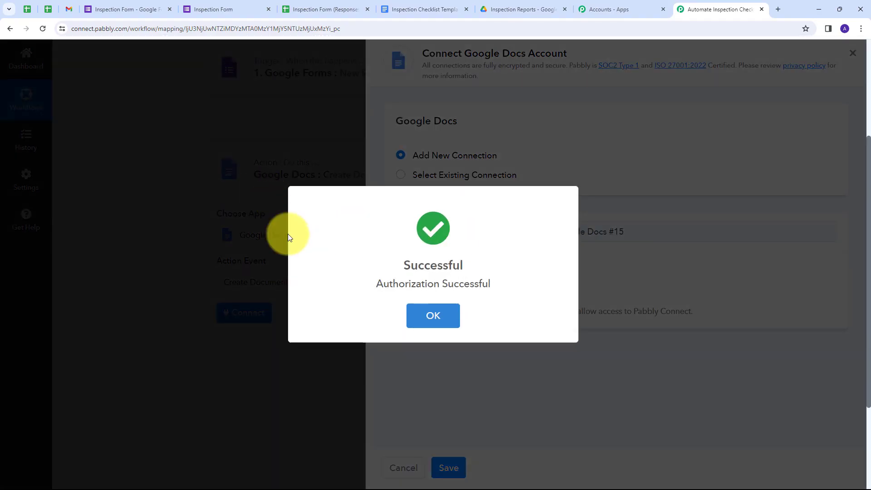
pyautogui.scroll(-4, 193, 177)
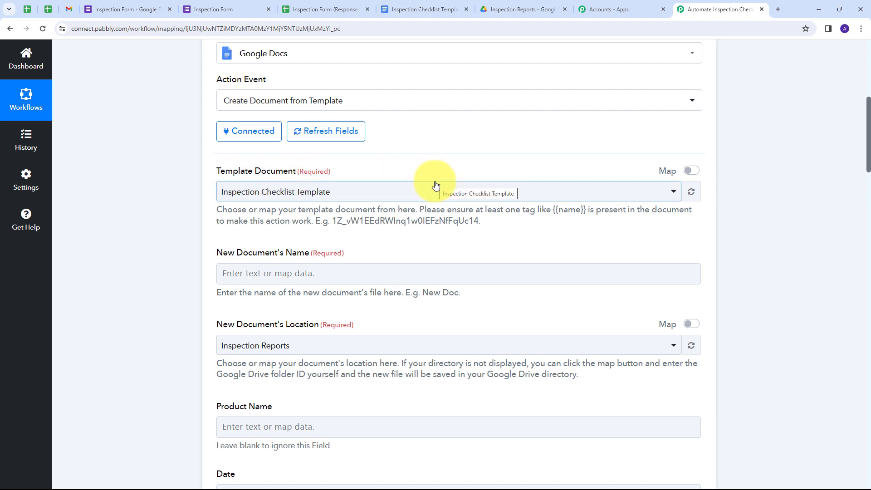
pyautogui.click(407, 11)
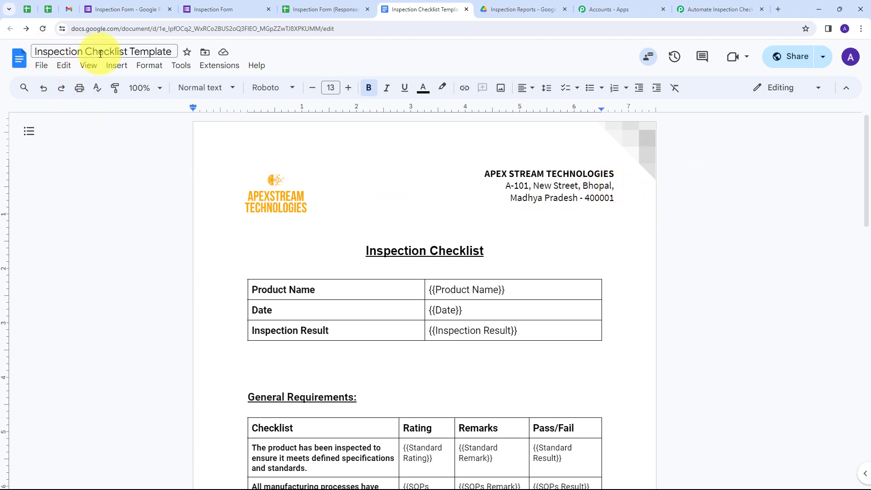
# Review the Inspection Checklist Template's placeholder tags, then return to the Automate Inspection Checklist tab
pyautogui.scroll(-2, 435, 202)
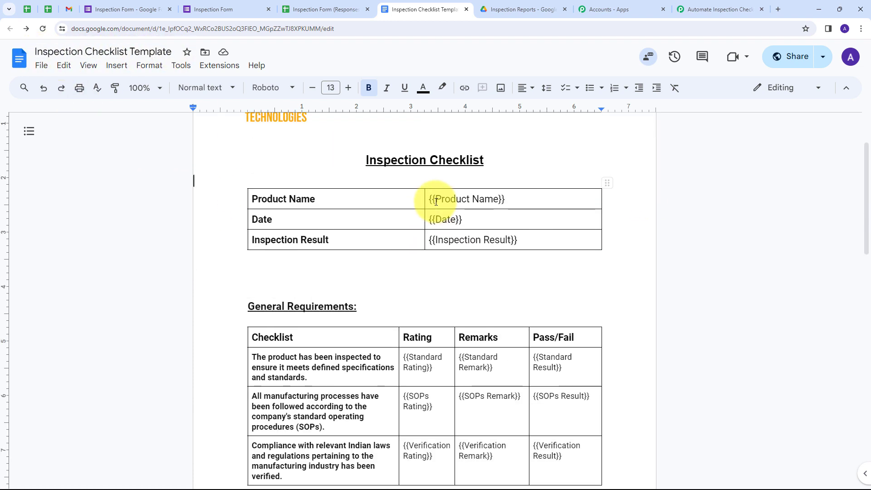
pyautogui.scroll(2, 436, 201)
pyautogui.scroll(-15, 393, 202)
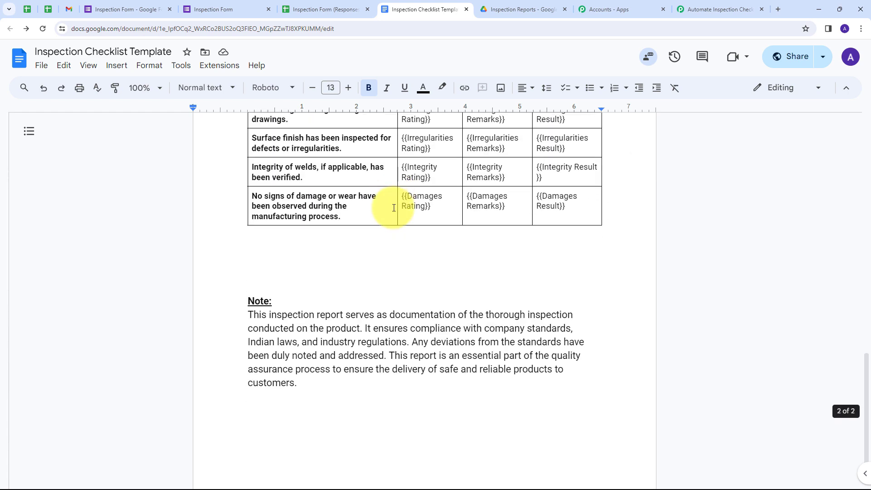
pyautogui.scroll(5, 393, 207)
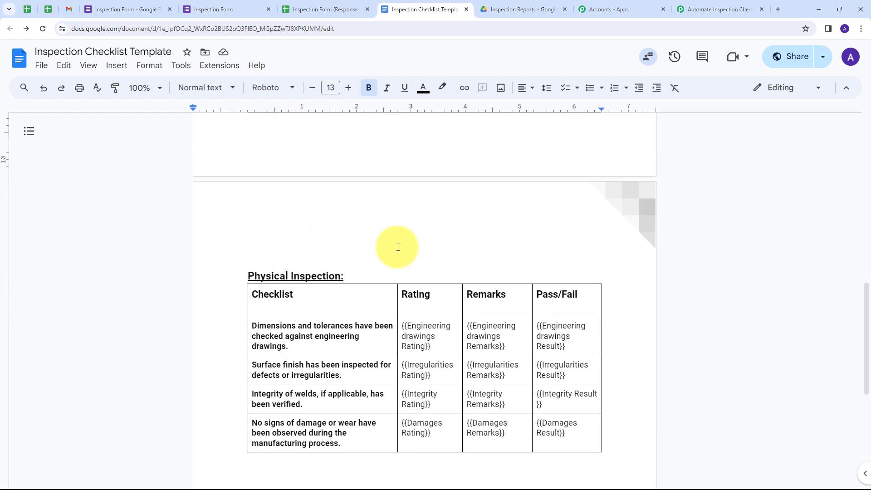
pyautogui.scroll(9, 524, 334)
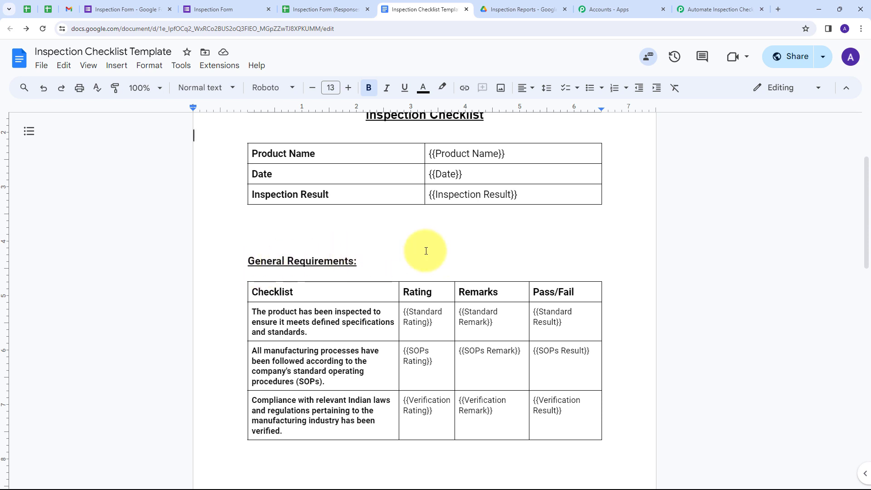
pyautogui.scroll(3, 407, 245)
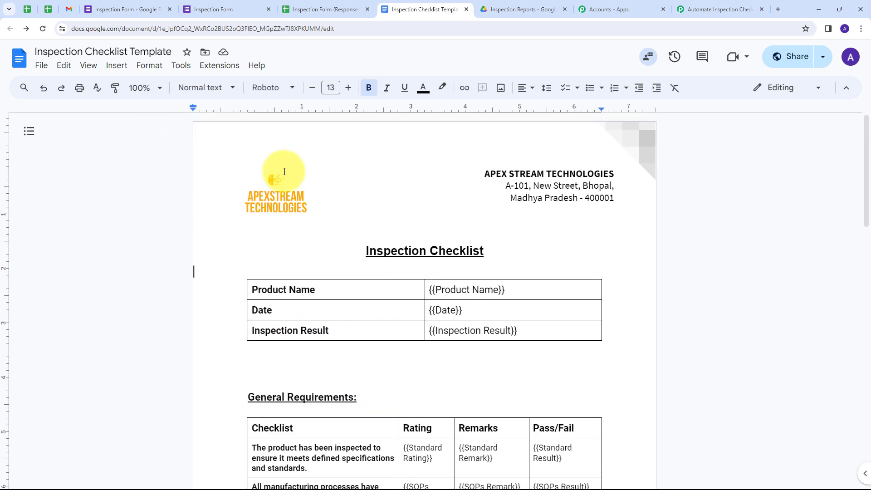
pyautogui.click(703, 9)
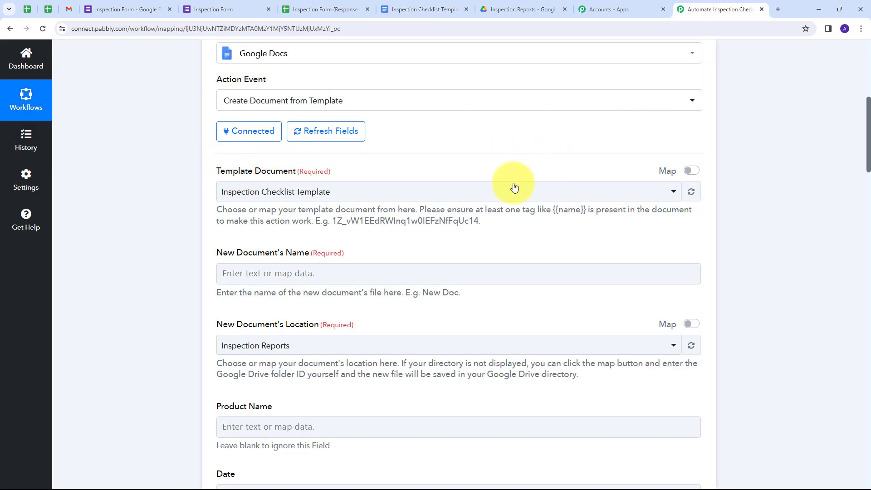
pyautogui.click(499, 195)
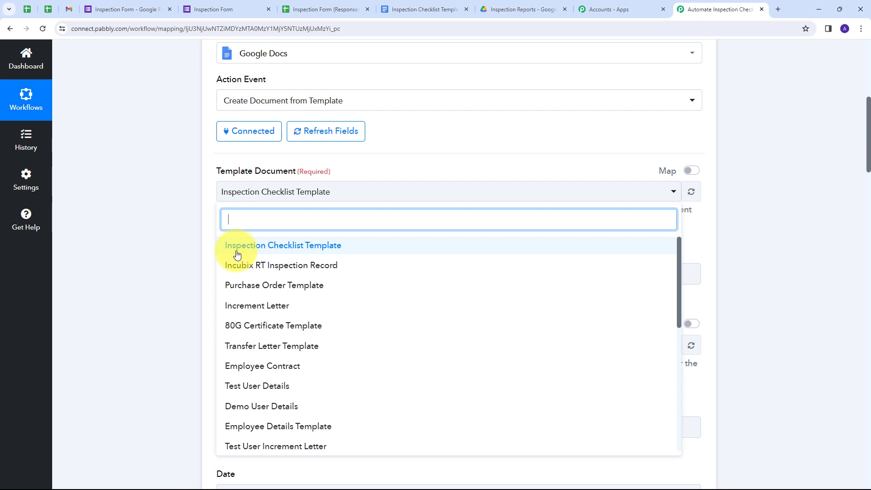
pyautogui.click(308, 250)
pyautogui.scroll(-3, 343, 208)
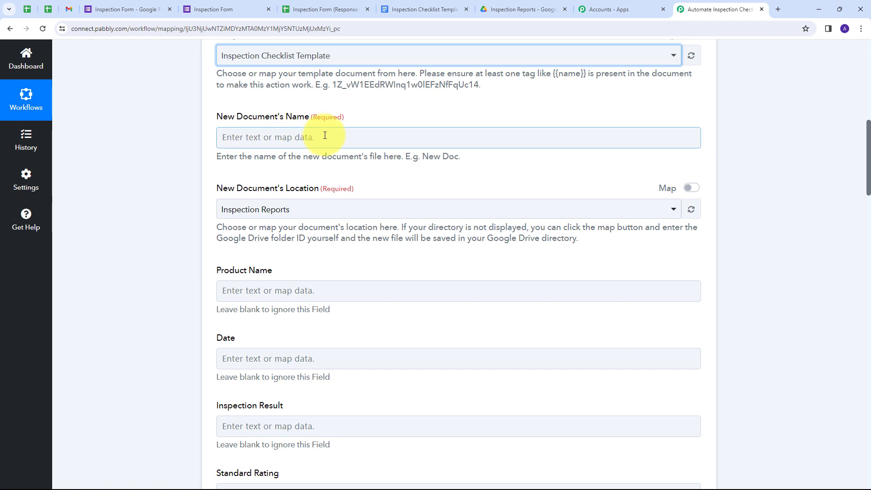
pyautogui.click(218, 138)
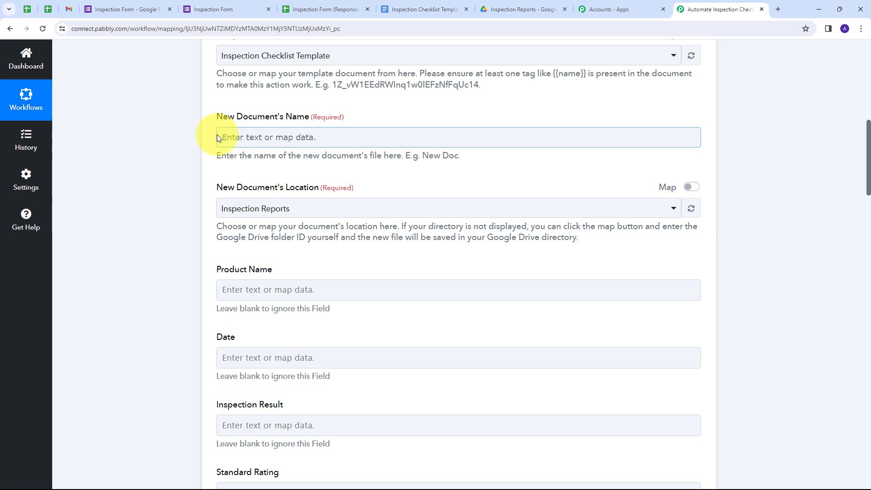
# Set the new document's name to the Google Forms Product Name followed by 'inspection report'
pyautogui.click(257, 138)
pyautogui.click(284, 227)
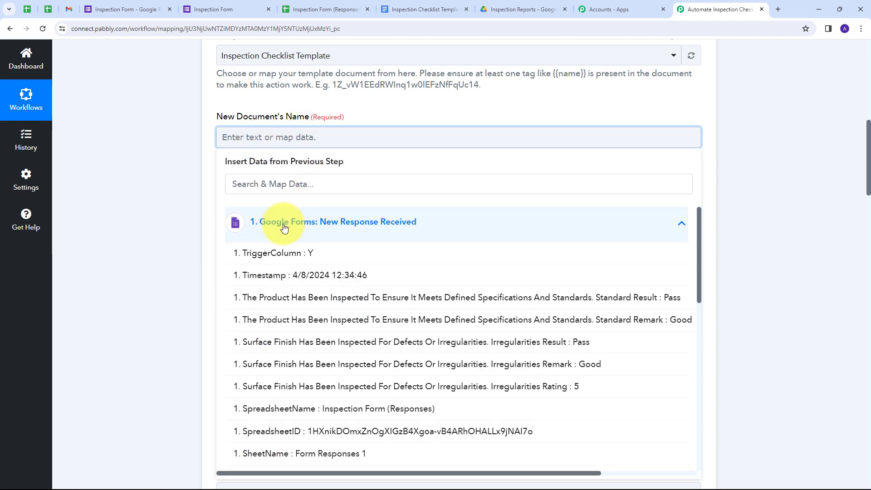
pyautogui.scroll(-2, 338, 283)
pyautogui.scroll(-1, 339, 284)
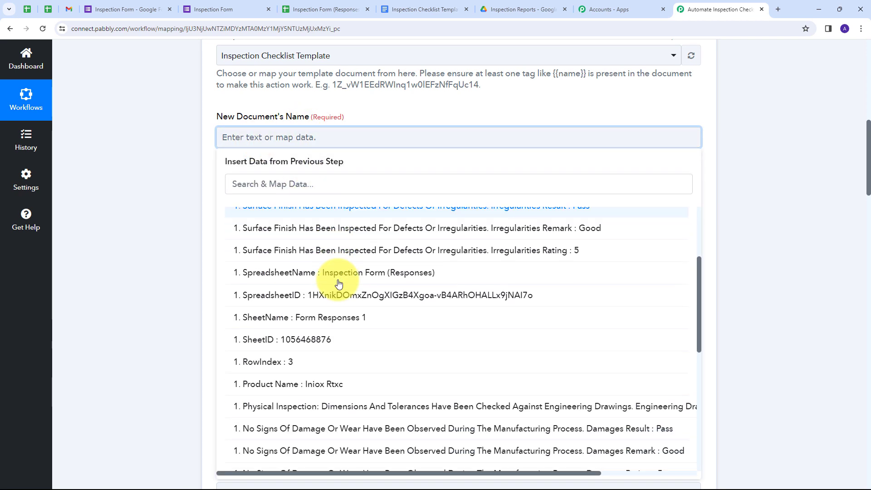
pyautogui.click(318, 388)
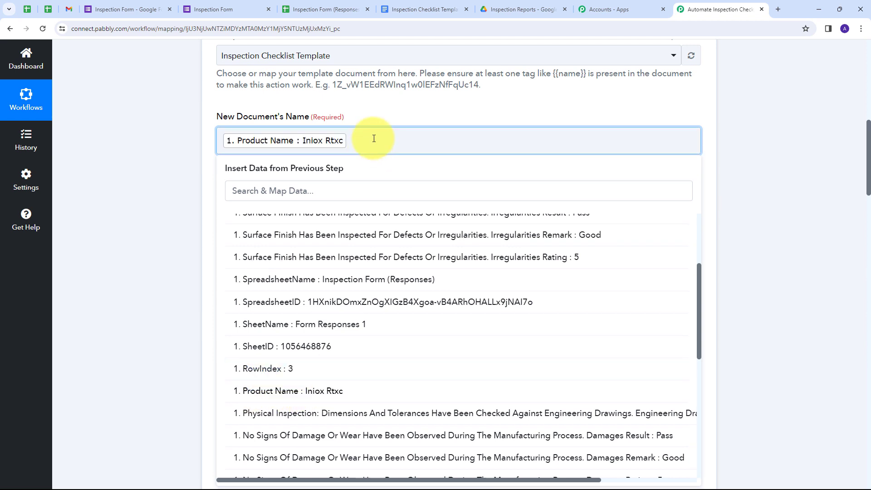
pyautogui.write('inspection report')
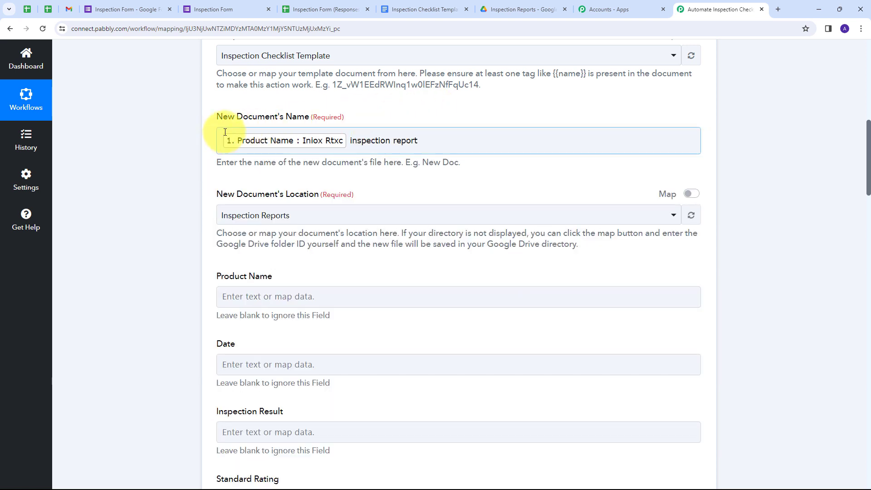
pyautogui.click(259, 154)
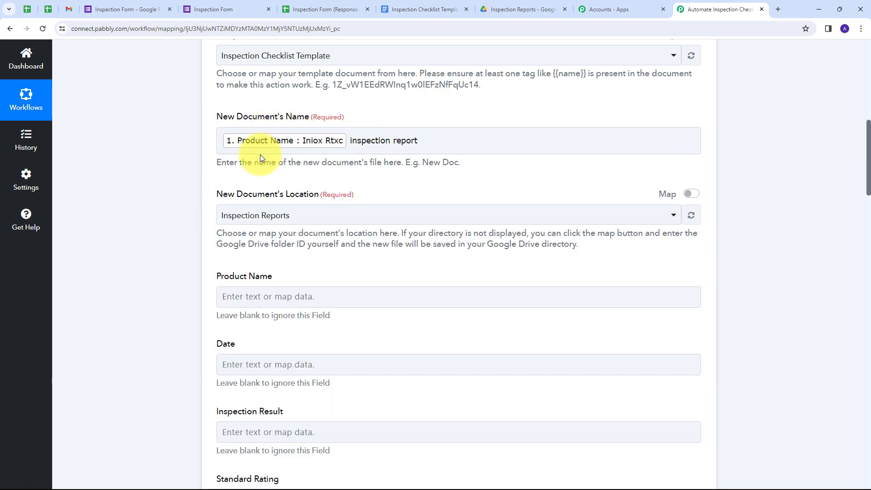
# Check the Inspection Reports folder in Google Drive, then return to the workflow
pyautogui.scroll(-1, 260, 154)
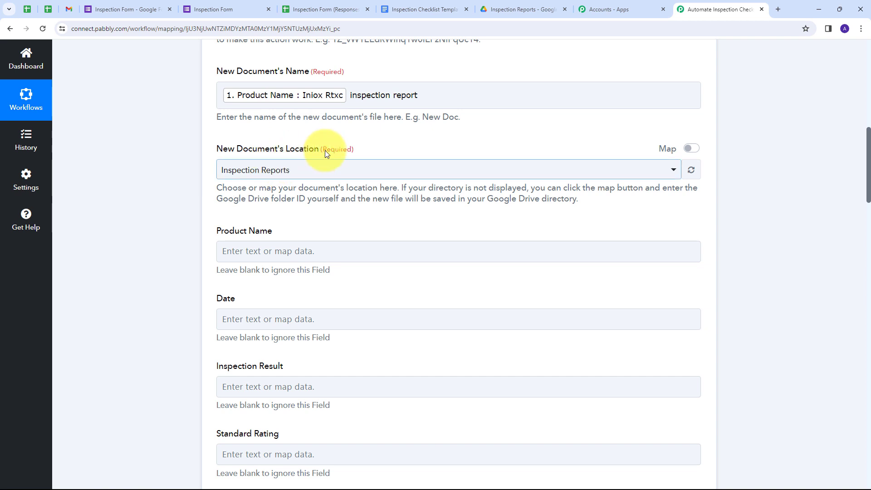
pyautogui.click(520, 10)
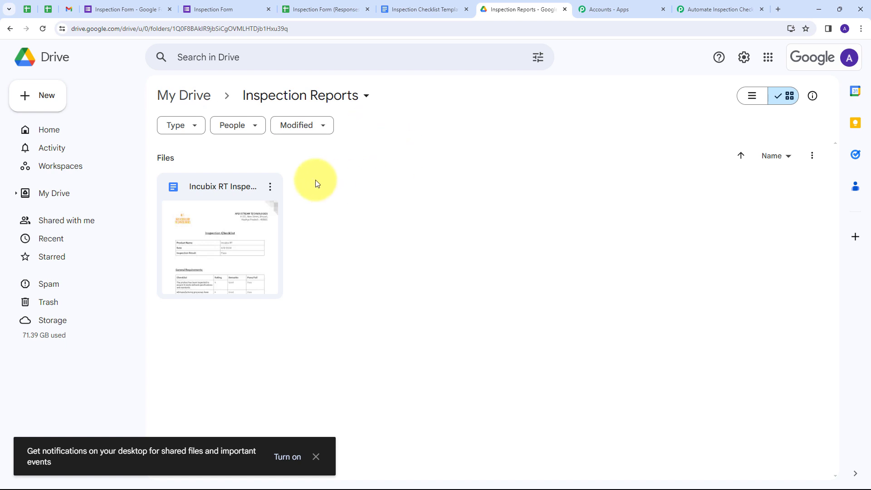
pyautogui.click(719, 7)
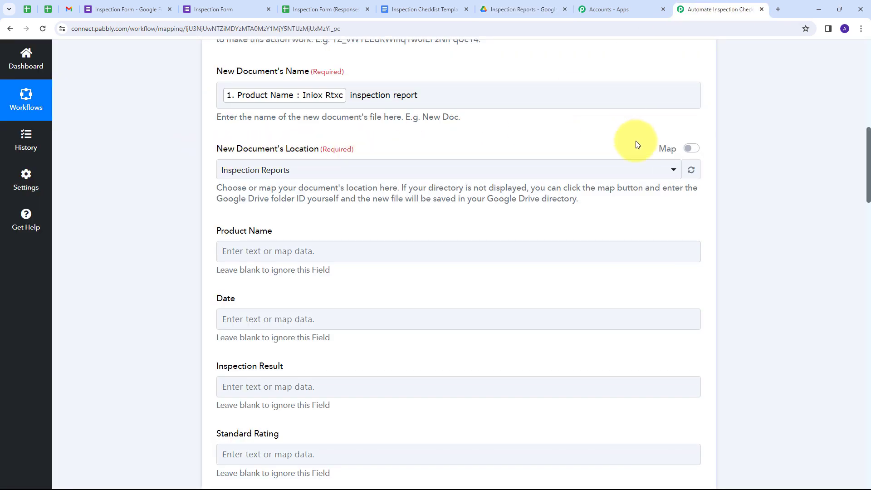
pyautogui.click(470, 175)
pyautogui.scroll(-4, 345, 261)
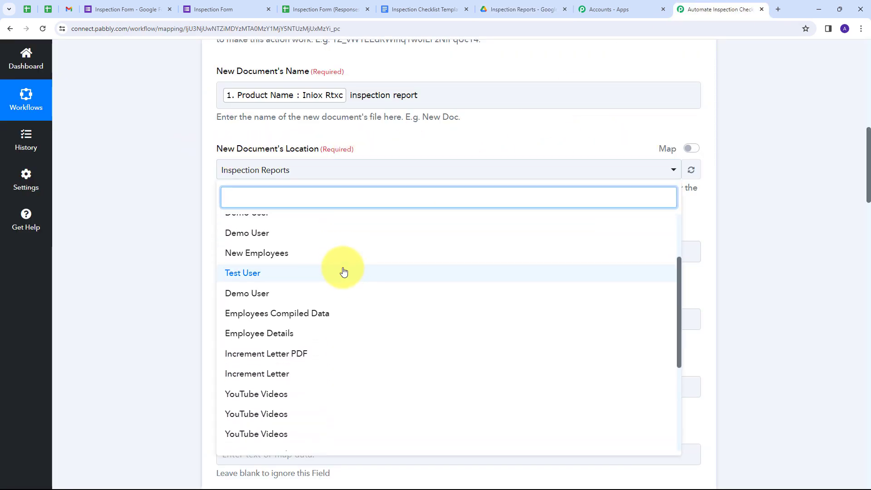
pyautogui.scroll(4, 362, 291)
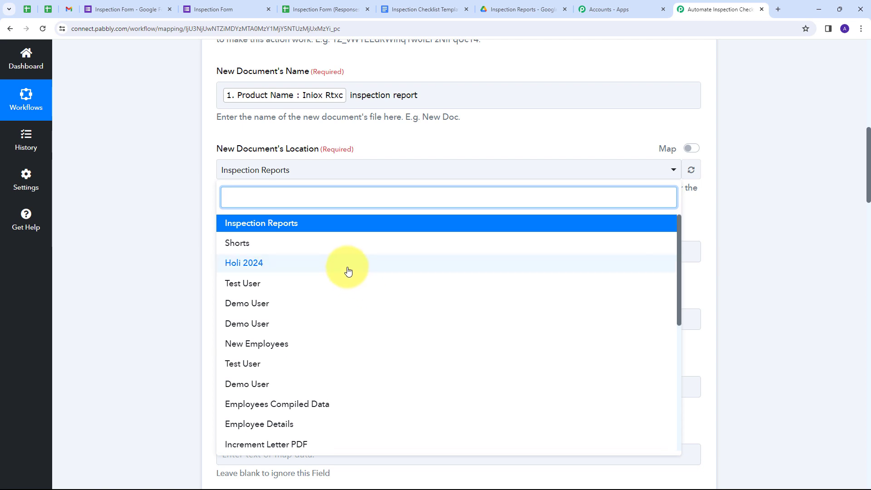
pyautogui.click(233, 229)
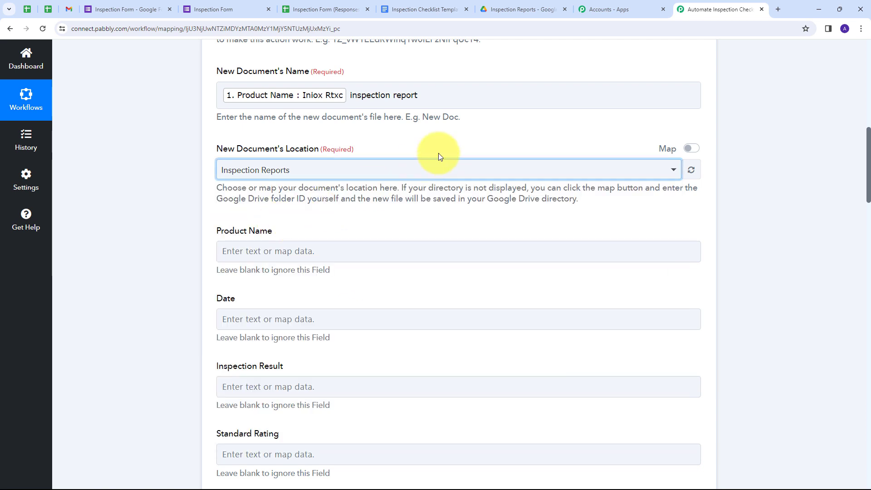
pyautogui.scroll(-4, 438, 153)
pyautogui.scroll(-14, 373, 177)
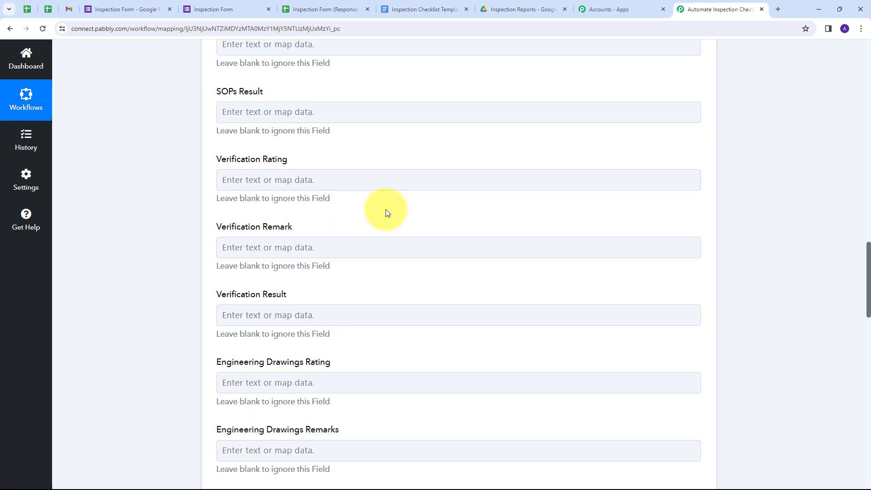
pyautogui.scroll(8, 387, 218)
pyautogui.scroll(8, 387, 220)
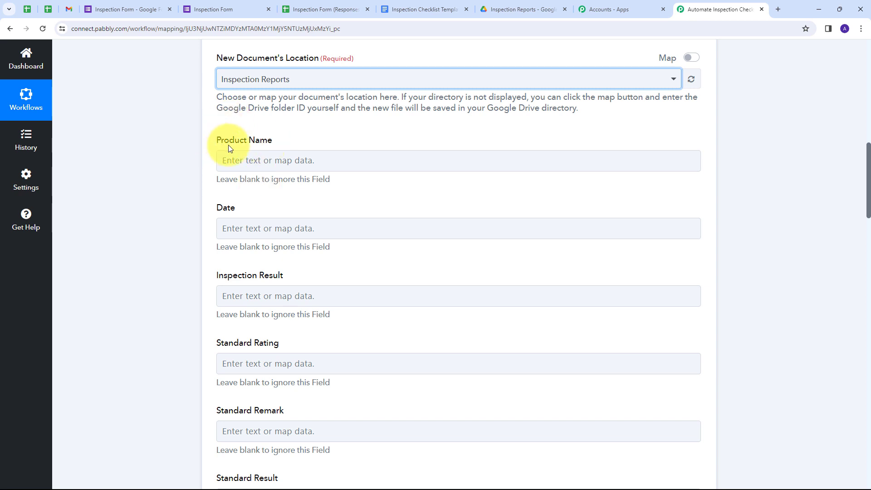
# Map the form response's Product Name and Date into the Product Name and Date tags
pyautogui.click(254, 160)
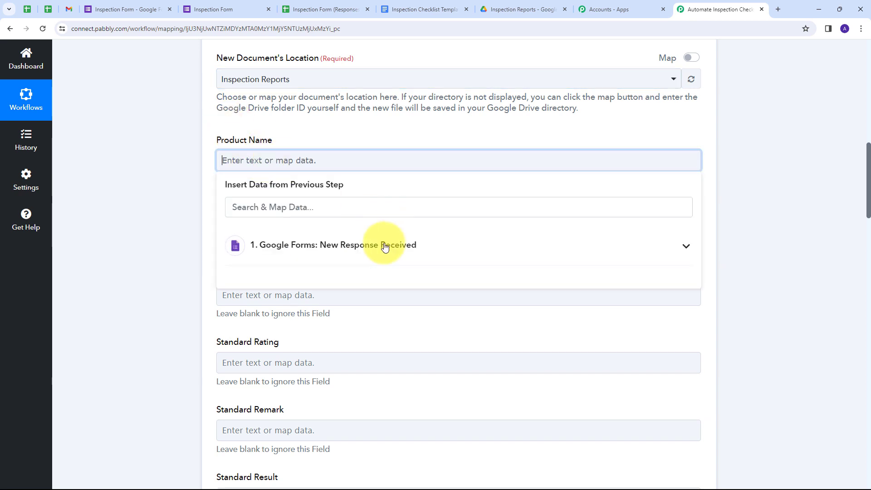
pyautogui.click(323, 255)
pyautogui.scroll(-5, 318, 294)
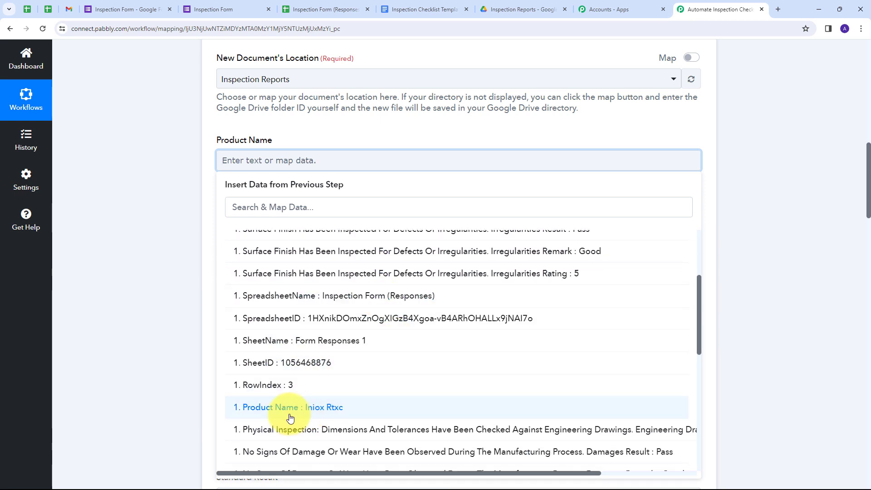
pyautogui.click(313, 407)
pyautogui.click(184, 211)
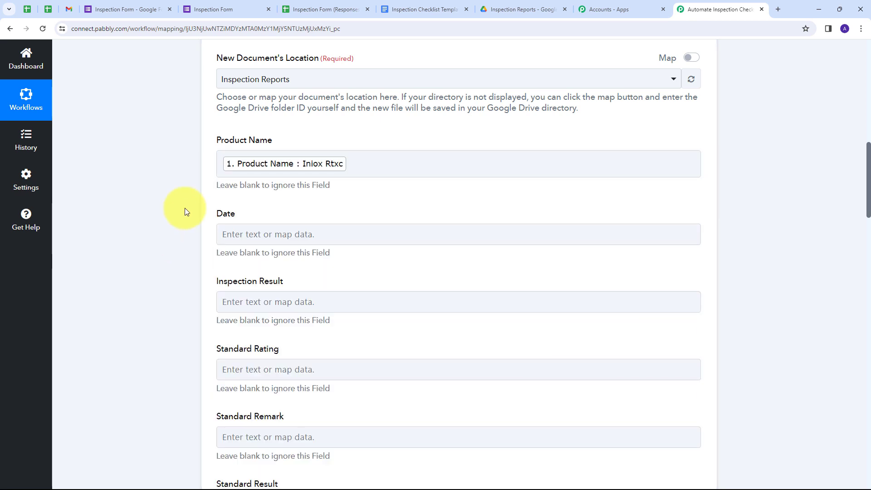
pyautogui.scroll(-1, 323, 192)
pyautogui.click(267, 189)
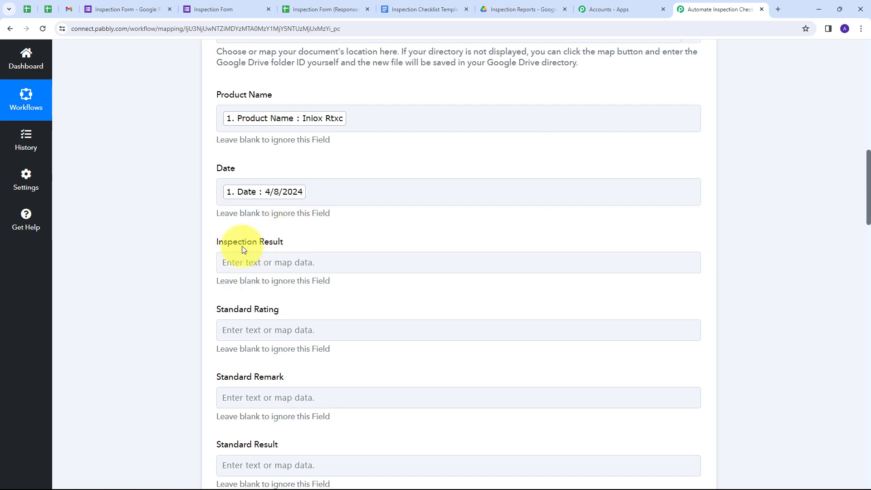
# Map the Inspection Result tag to the form's 'Inspection Result : Pass' answer
pyautogui.click(283, 264)
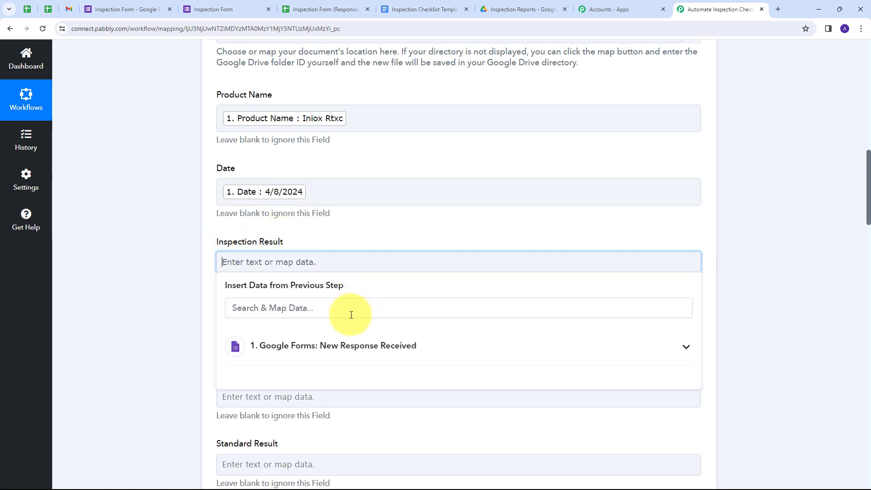
pyautogui.click(285, 344)
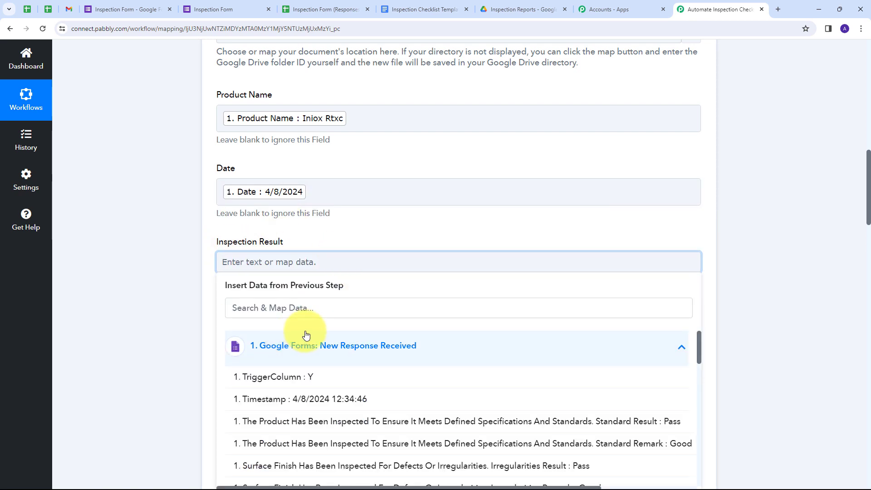
pyautogui.scroll(-1, 360, 356)
pyautogui.scroll(-5, 379, 352)
pyautogui.scroll(3, 295, 327)
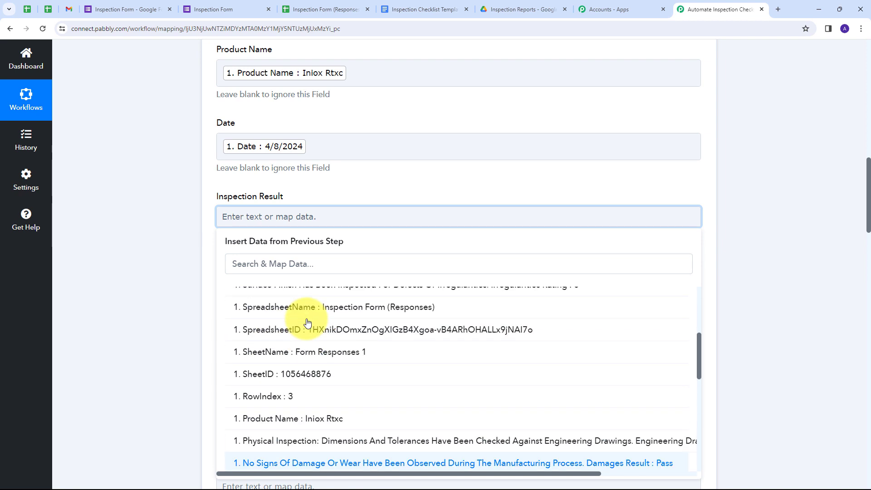
pyautogui.scroll(-3, 327, 336)
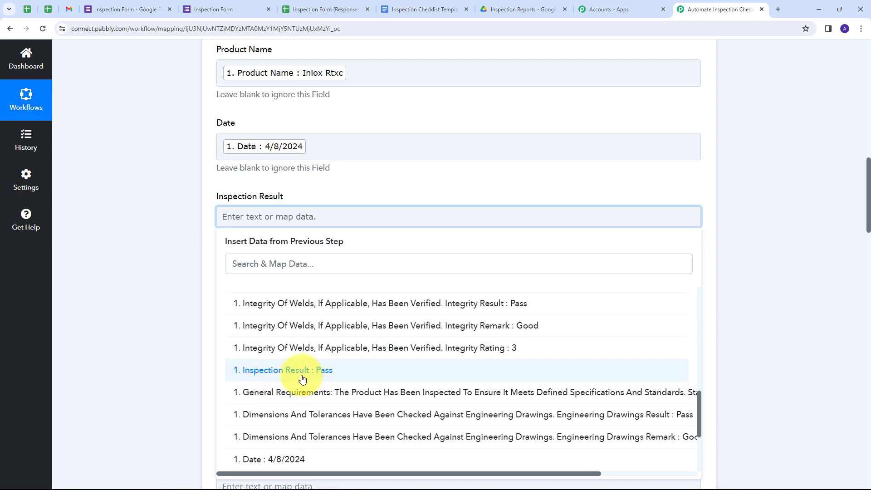
pyautogui.click(312, 371)
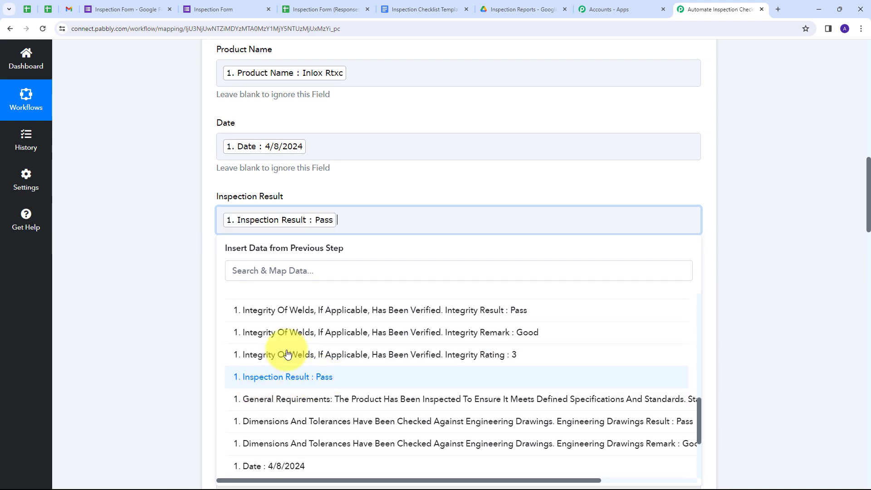
pyautogui.click(453, 188)
pyautogui.scroll(-2, 293, 169)
pyautogui.scroll(-12, 293, 172)
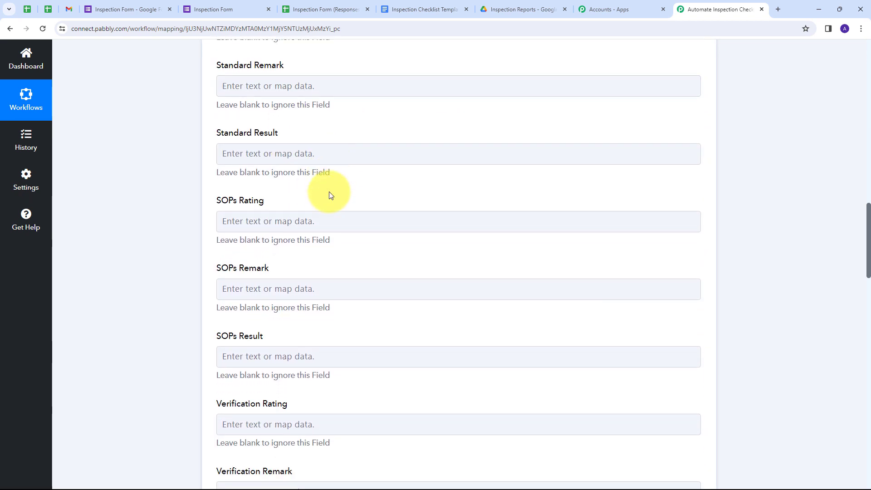
pyautogui.scroll(13, 329, 200)
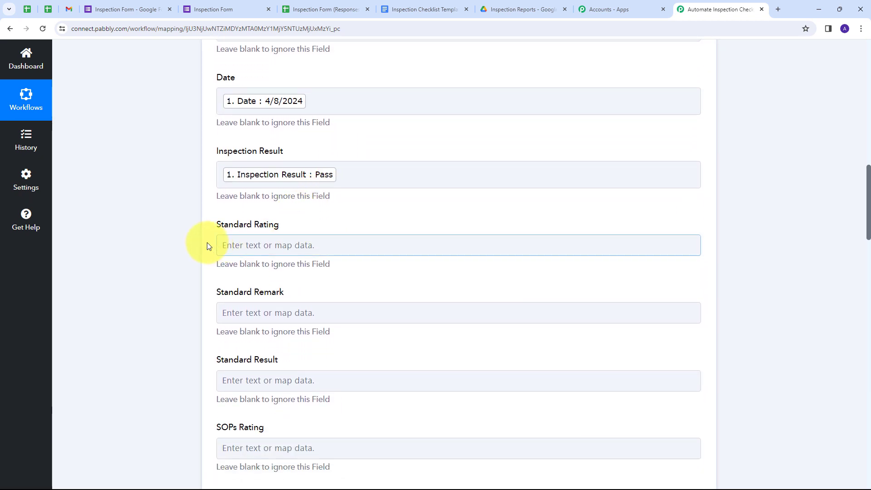
# Search 'stand' and map the Standard Rating tag to the 'Standard Rating : 5' answer
pyautogui.click(319, 239)
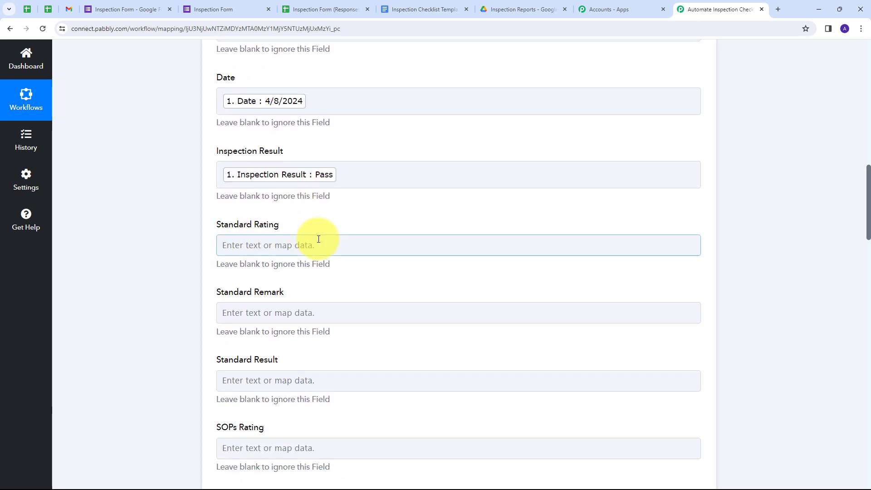
pyautogui.click(259, 246)
pyautogui.click(292, 344)
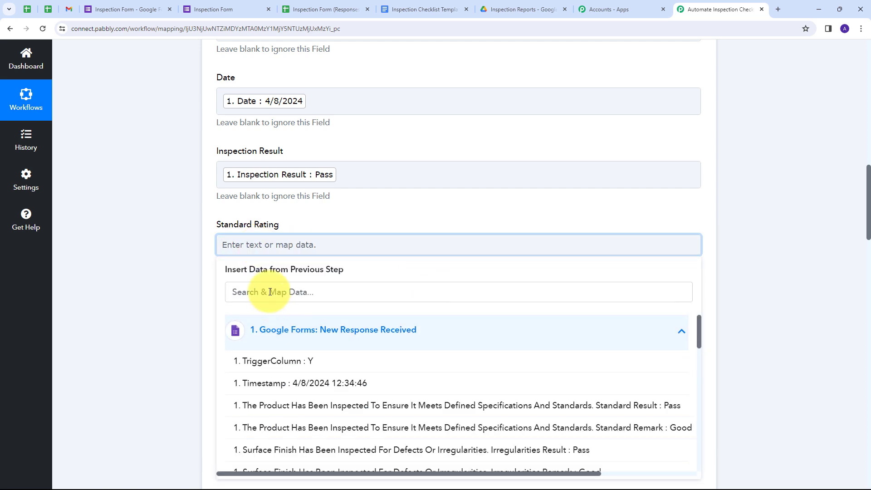
pyautogui.click(270, 291)
pyautogui.write('stand')
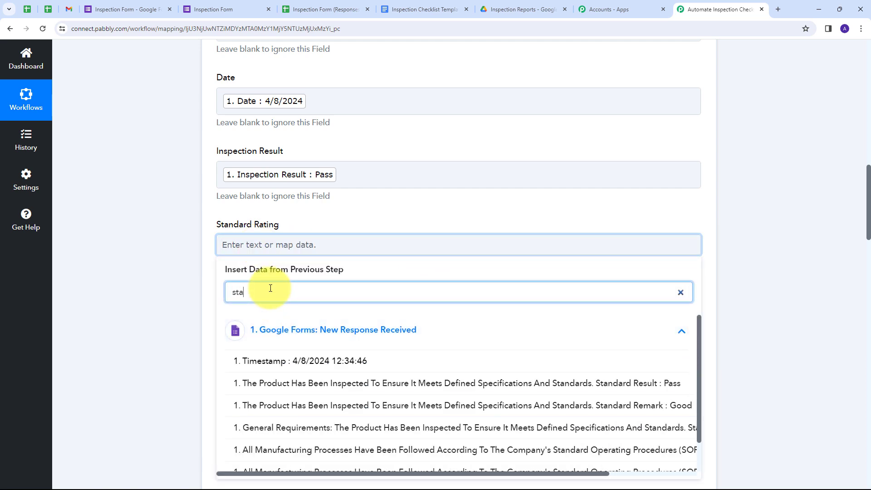
pyautogui.hscroll(5, 544, 399)
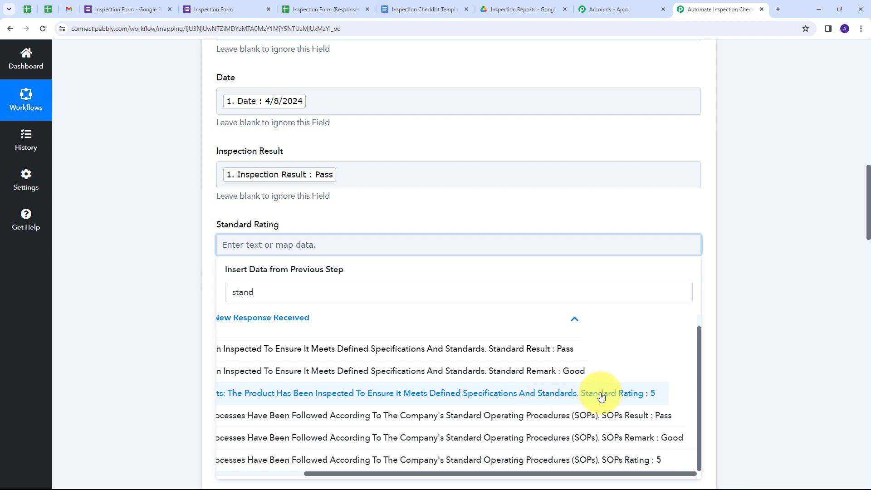
pyautogui.click(601, 395)
pyautogui.scroll(-1, 272, 236)
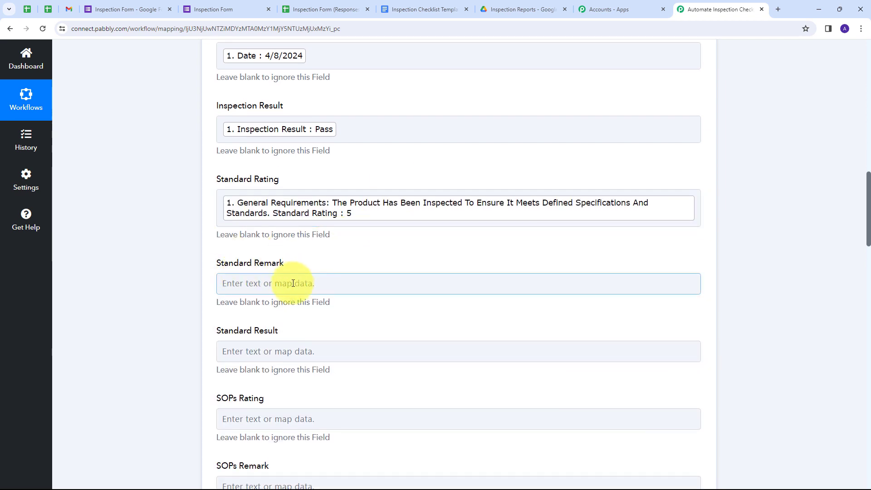
# Search 'standard' and map the Standard Remark tag to the 'Standard Remark : Good' answer
pyautogui.click(266, 285)
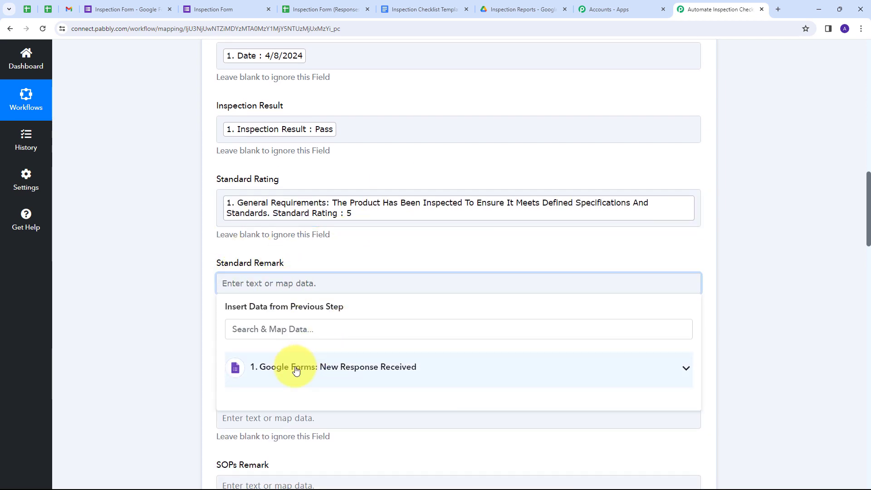
pyautogui.click(292, 369)
pyautogui.click(274, 328)
pyautogui.write('stand')
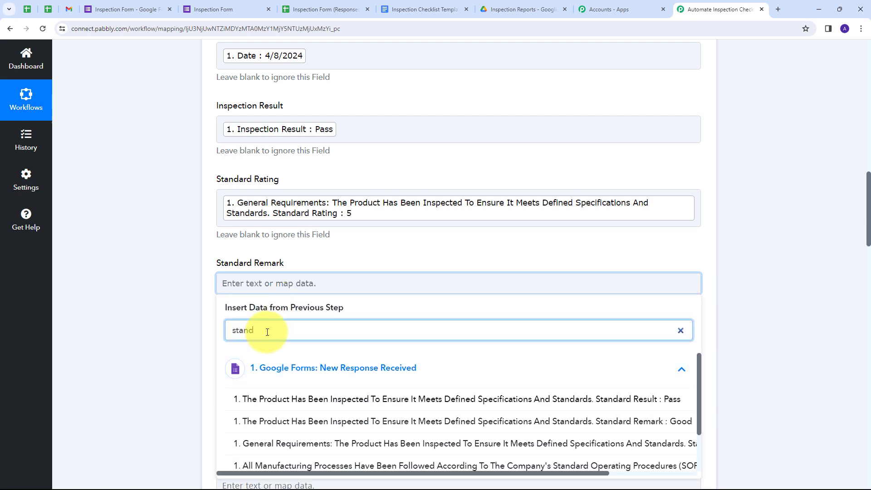
pyautogui.write('ard')
pyautogui.scroll(-1, 267, 331)
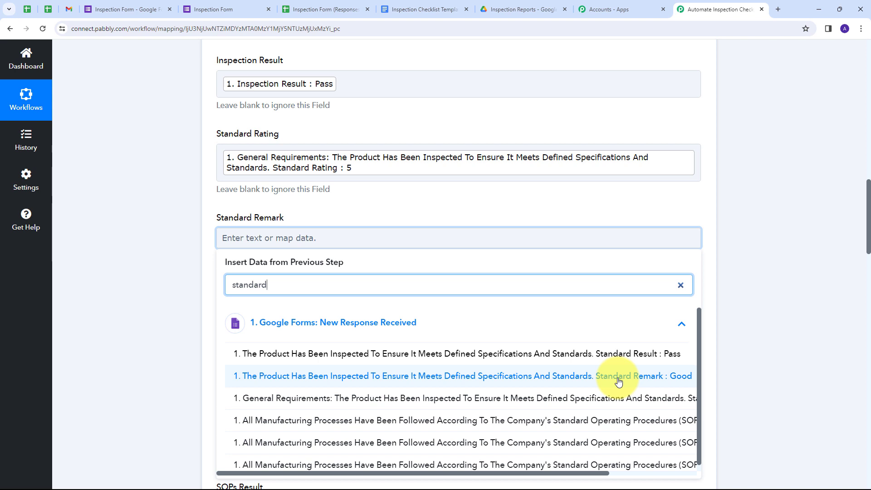
pyautogui.click(618, 382)
pyautogui.scroll(-2, 390, 208)
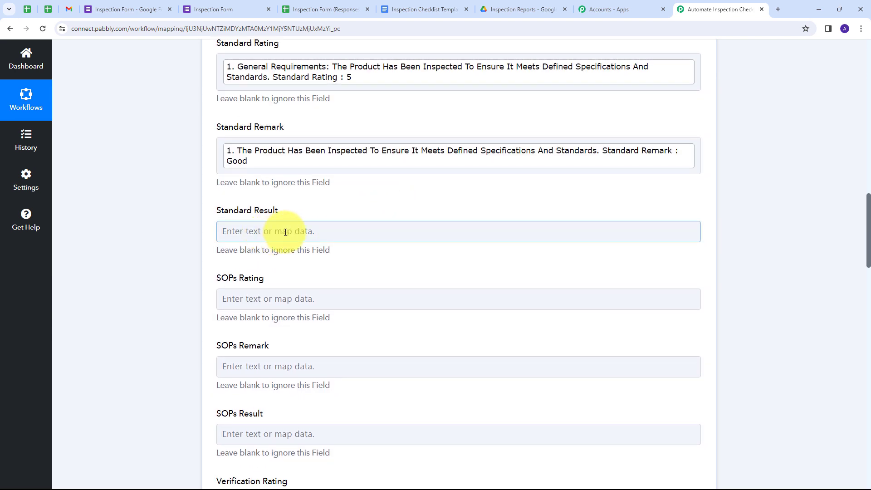
# Map the Standard Result tag to the 'Standard Result : Pass' answer
pyautogui.click(285, 232)
pyautogui.click(301, 314)
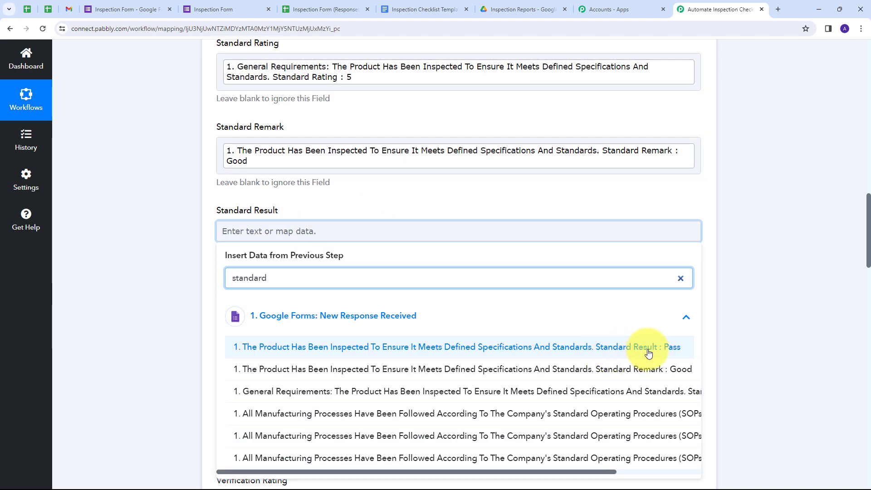
pyautogui.click(503, 349)
pyautogui.scroll(-4, 393, 234)
pyautogui.scroll(1, 390, 232)
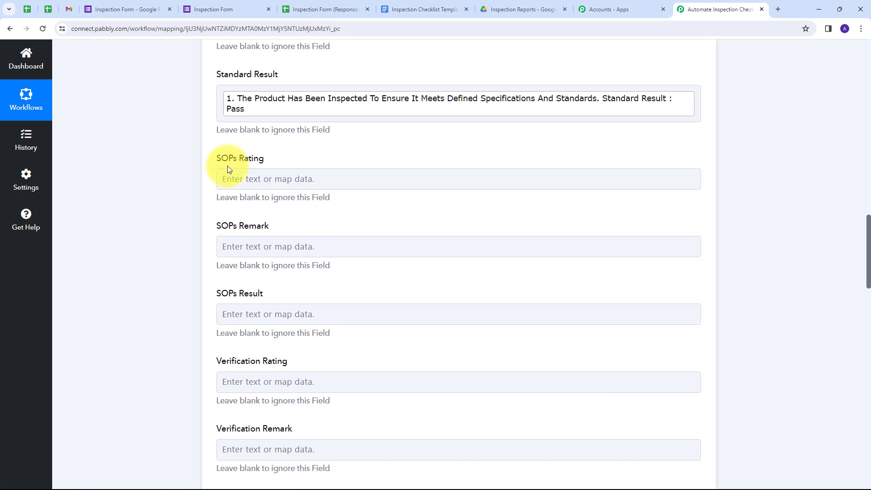
# Search 'sops' and map SOPs Rating to 'SOPs Rating : 5' and SOPs Remark to 'Good'
pyautogui.click(253, 178)
pyautogui.click(287, 272)
pyautogui.write('sops')
pyautogui.click(317, 295)
pyautogui.click(165, 189)
pyautogui.scroll(-2, 273, 221)
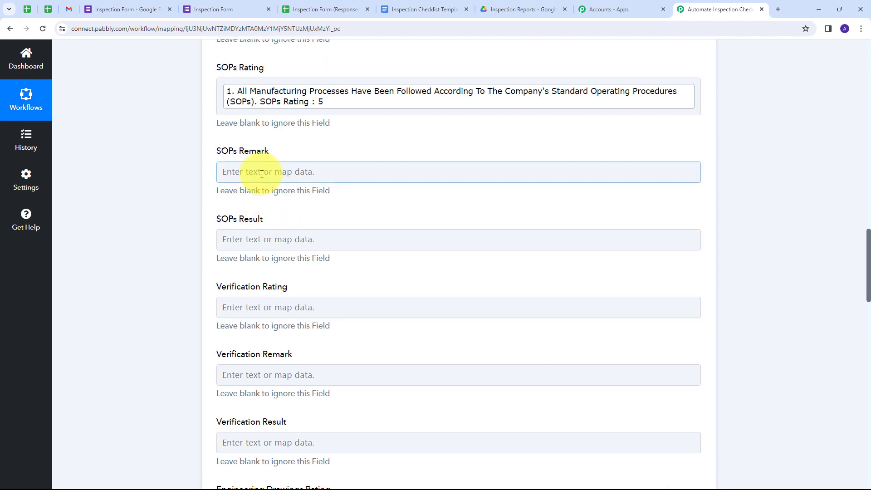
pyautogui.click(264, 173)
# Bring up the form answers for SOPs Result and the remaining checklist tags
pyautogui.click(292, 268)
pyautogui.scroll(-1, 249, 208)
pyautogui.click(250, 208)
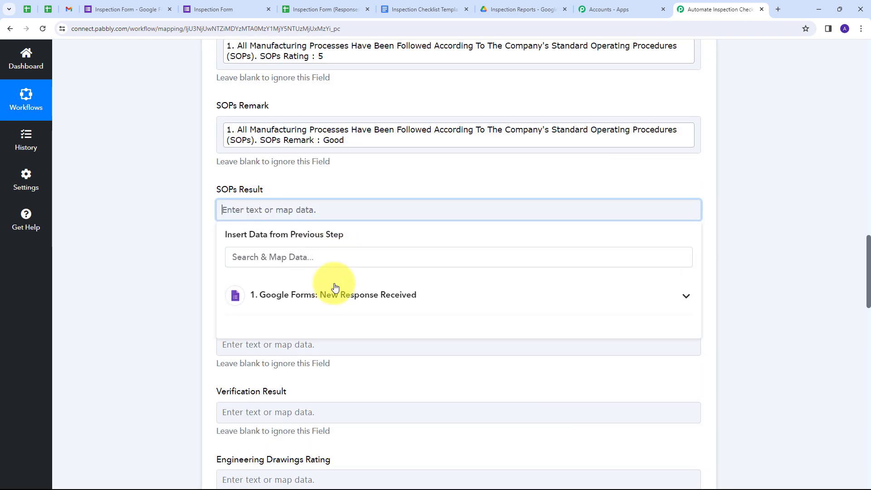
pyautogui.click(334, 292)
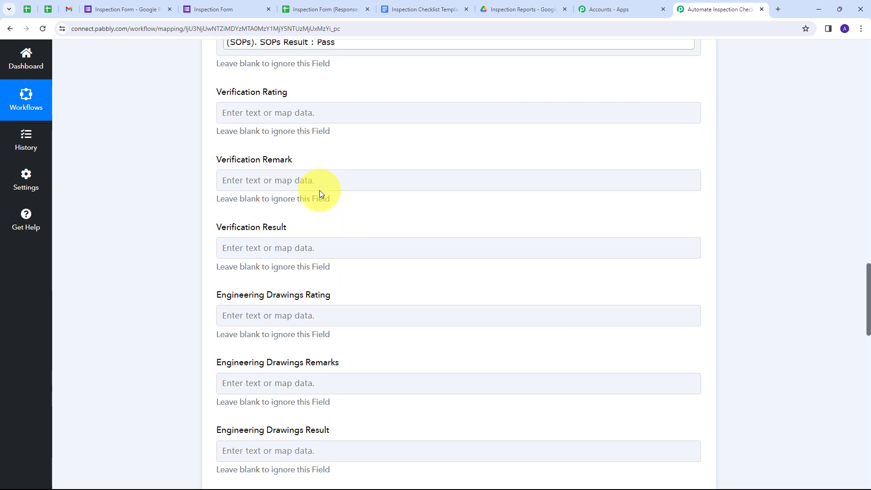
pyautogui.scroll(-12, 320, 189)
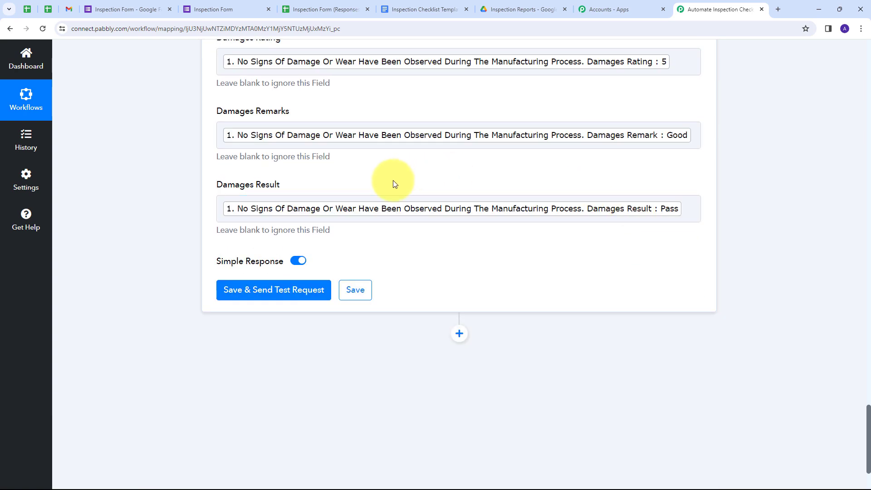
pyautogui.scroll(13, 393, 181)
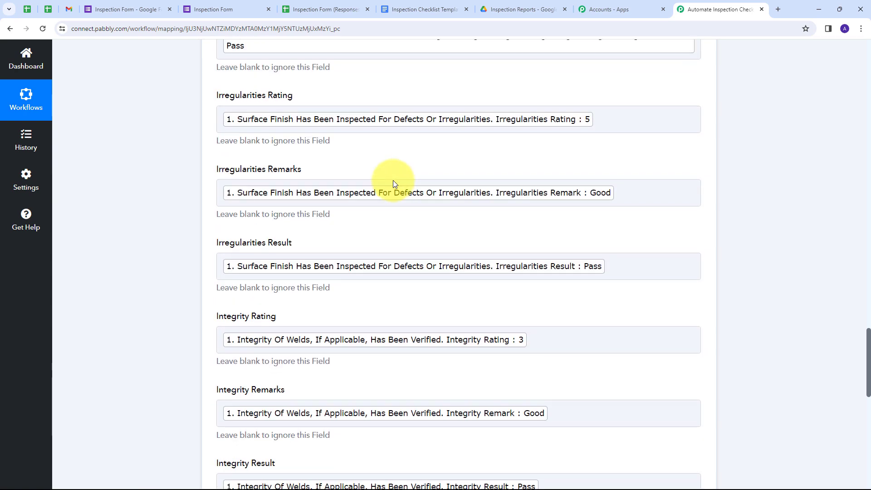
pyautogui.scroll(-11, 393, 181)
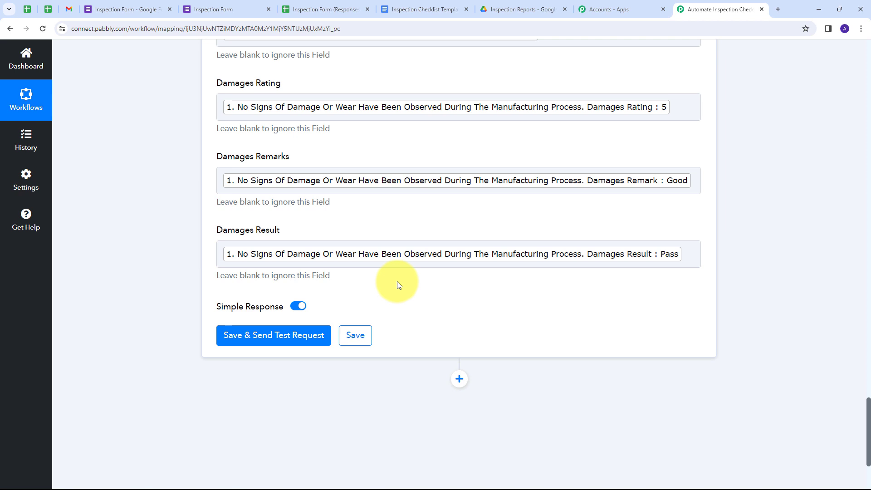
pyautogui.scroll(-1, 389, 283)
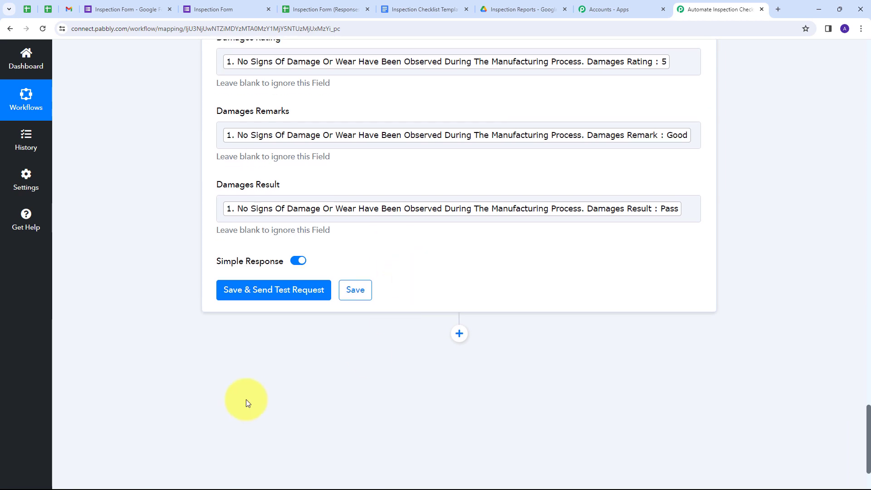
# Save the Google Docs step, send a test request, and check the returned DocumentId
pyautogui.click(270, 291)
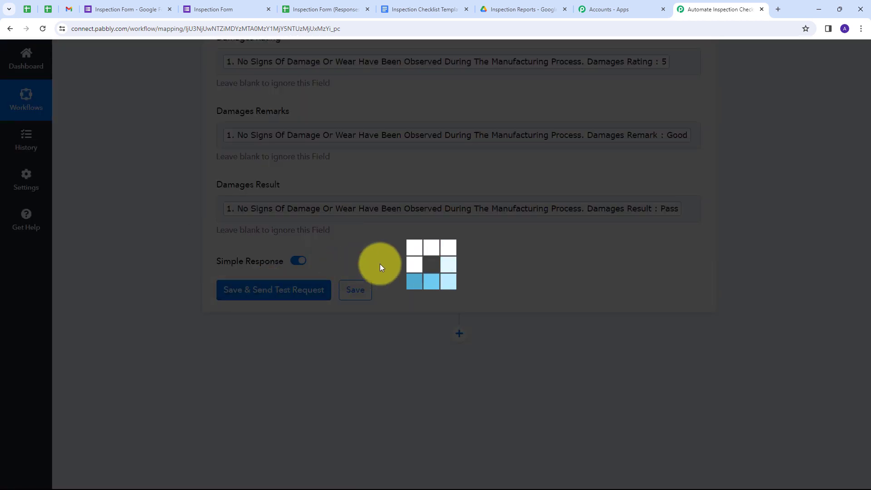
pyautogui.scroll(-2, 745, 213)
pyautogui.scroll(-2, 745, 213)
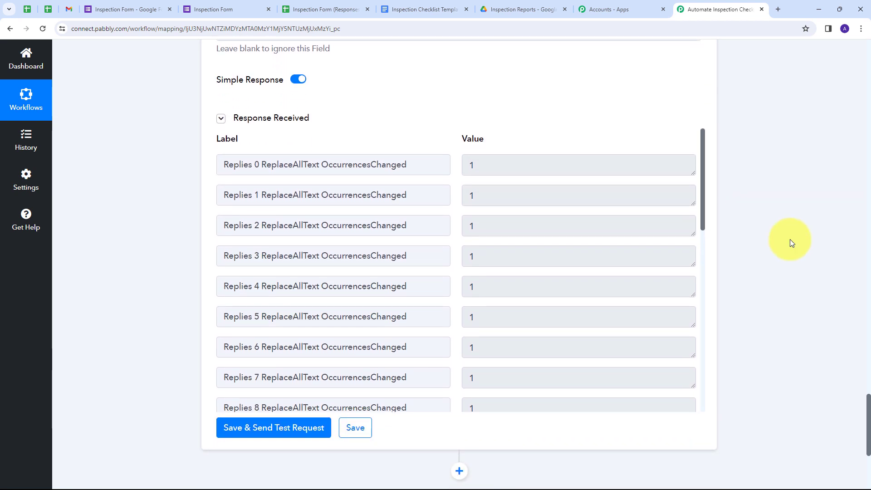
pyautogui.scroll(-5, 503, 217)
pyautogui.scroll(-5, 504, 217)
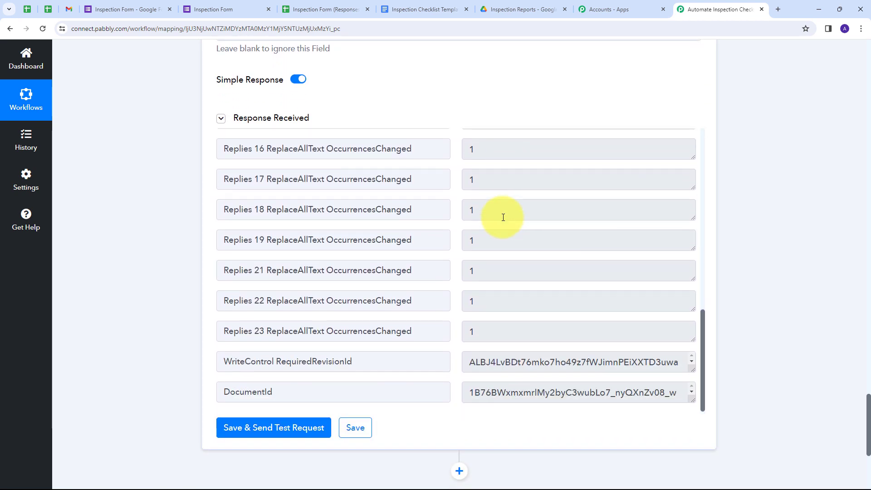
pyautogui.moveTo(474, 392); pyautogui.dragTo(747, 410)
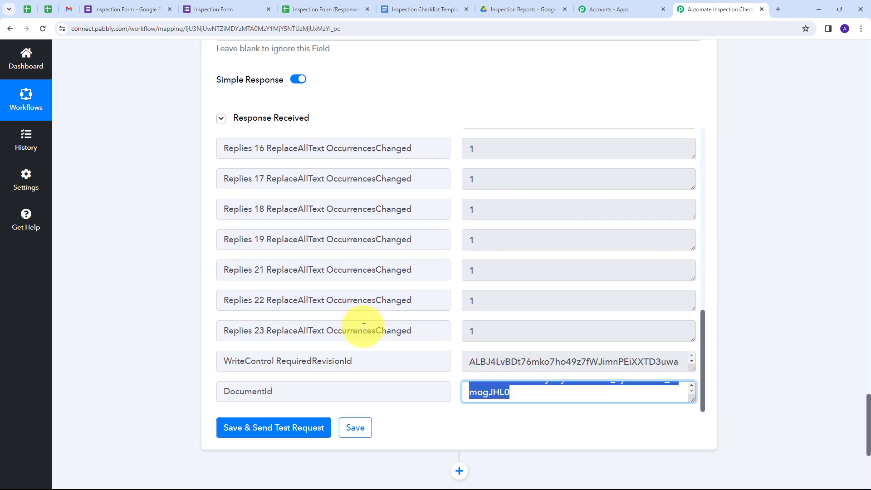
pyautogui.click(456, 348)
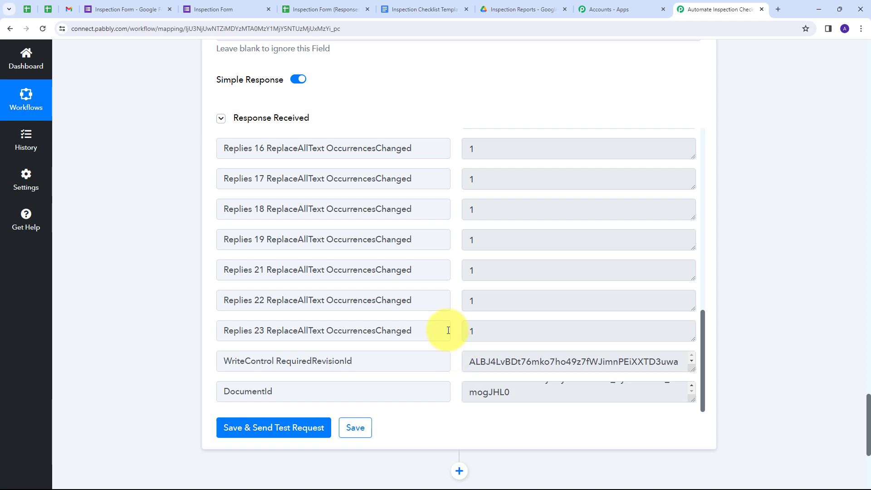
pyautogui.click(504, 8)
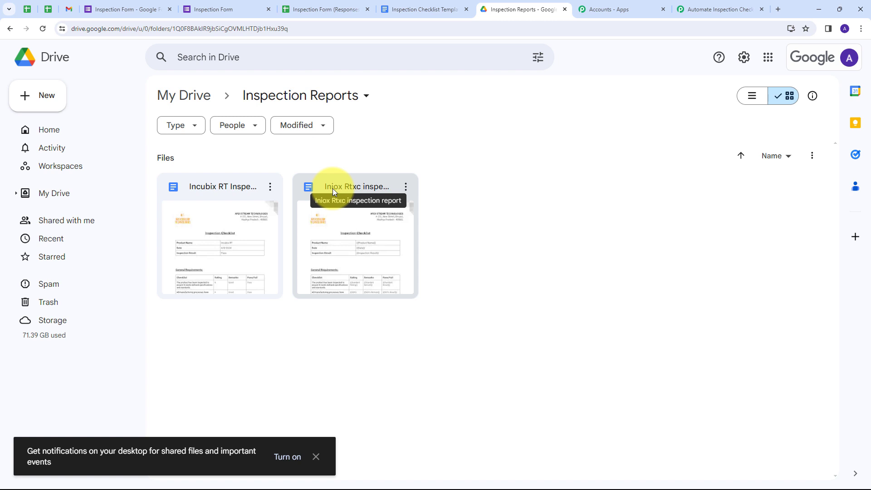
pyautogui.doubleClick(361, 188)
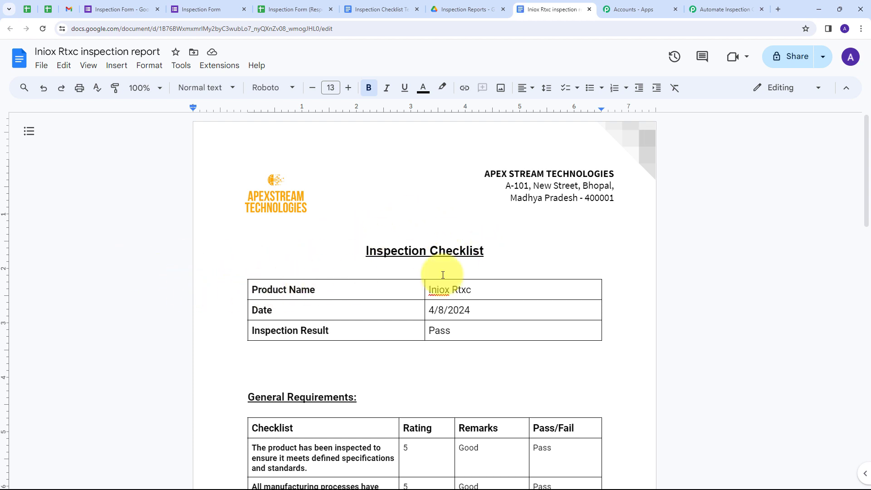
pyautogui.scroll(-4, 250, 252)
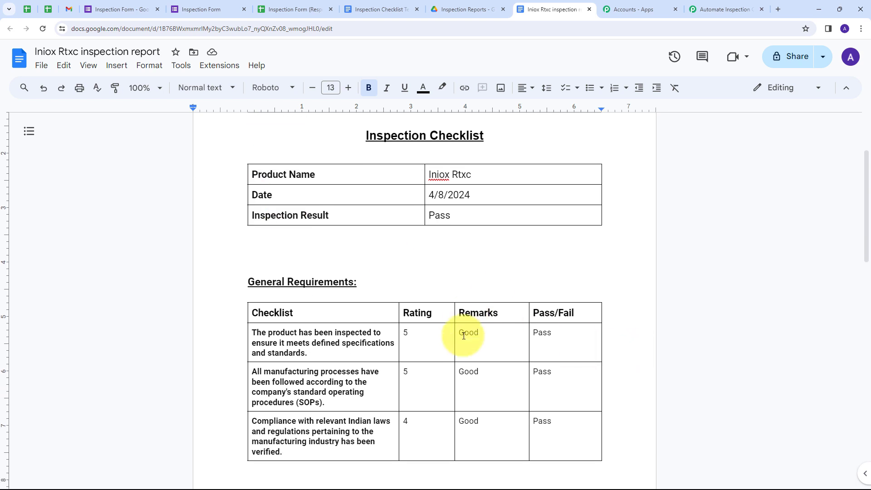
pyautogui.scroll(-5, 476, 305)
pyautogui.scroll(7, 509, 259)
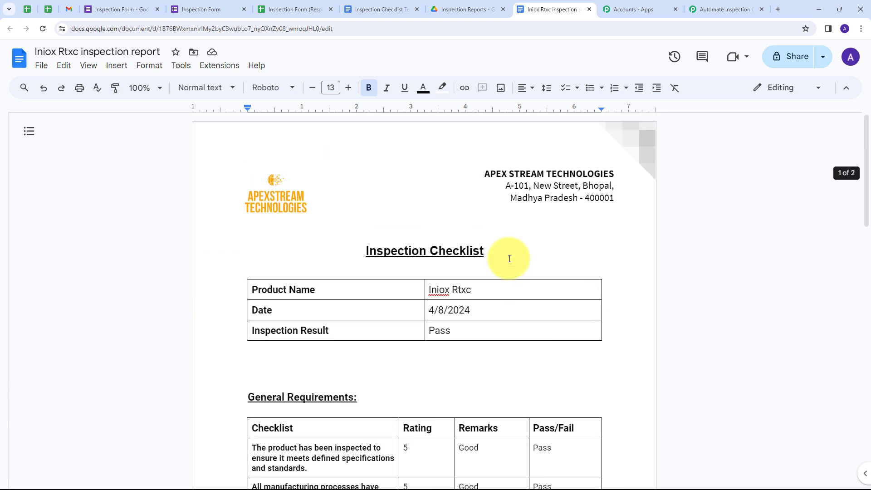
pyautogui.scroll(-2, 510, 259)
pyautogui.scroll(4, 509, 258)
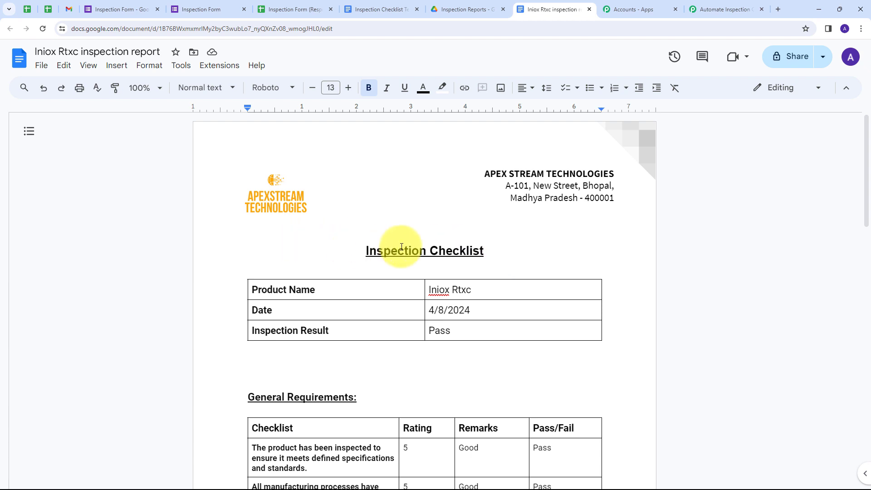
pyautogui.scroll(-2, 472, 241)
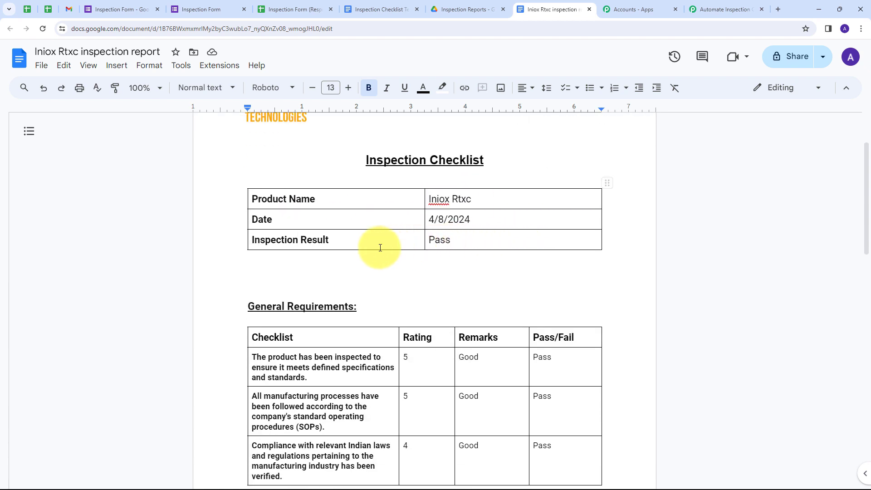
pyautogui.scroll(-2, 350, 246)
pyautogui.scroll(-5, 408, 247)
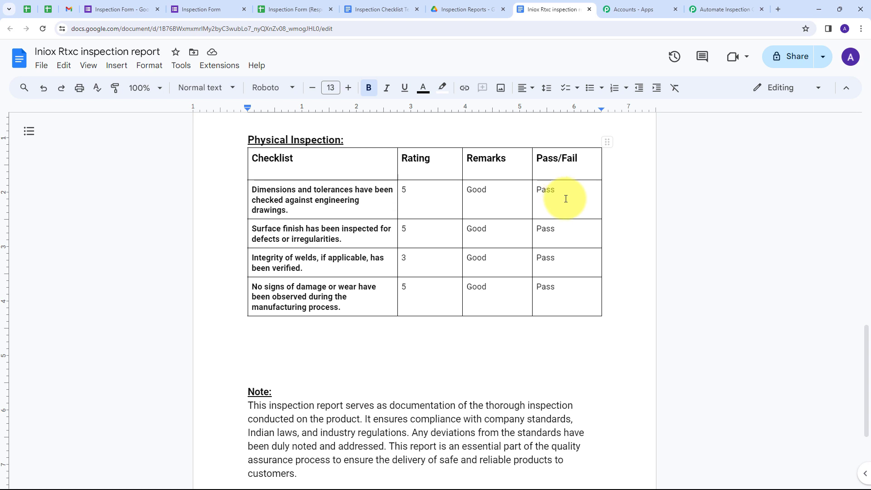
pyautogui.scroll(10, 548, 202)
pyautogui.scroll(3, 539, 280)
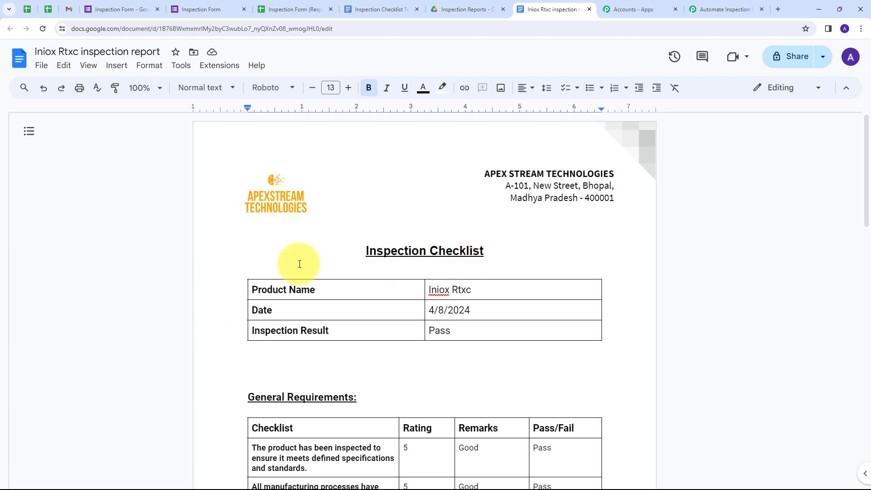
# Add a Google Drive 'Share a File With Anyone' step after the Google Docs action
pyautogui.click(721, 10)
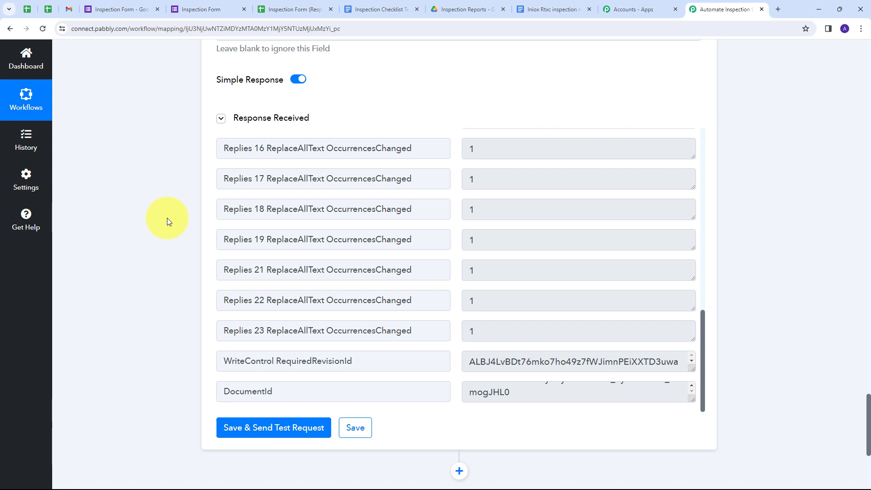
pyautogui.scroll(-3, 522, 302)
pyautogui.scroll(-3, 531, 284)
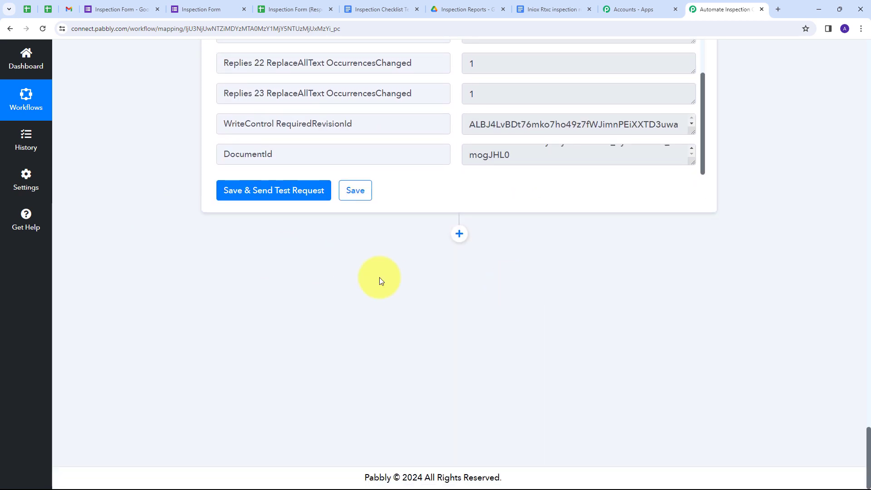
pyautogui.click(459, 235)
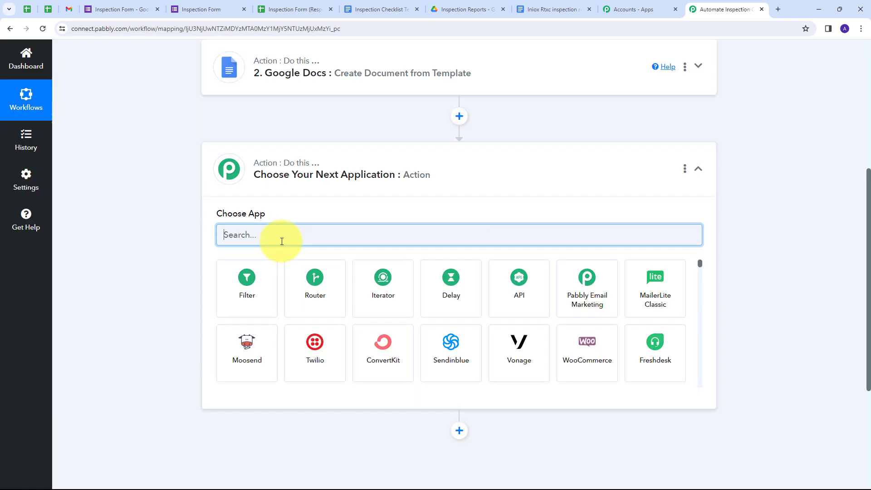
pyautogui.write('Googl')
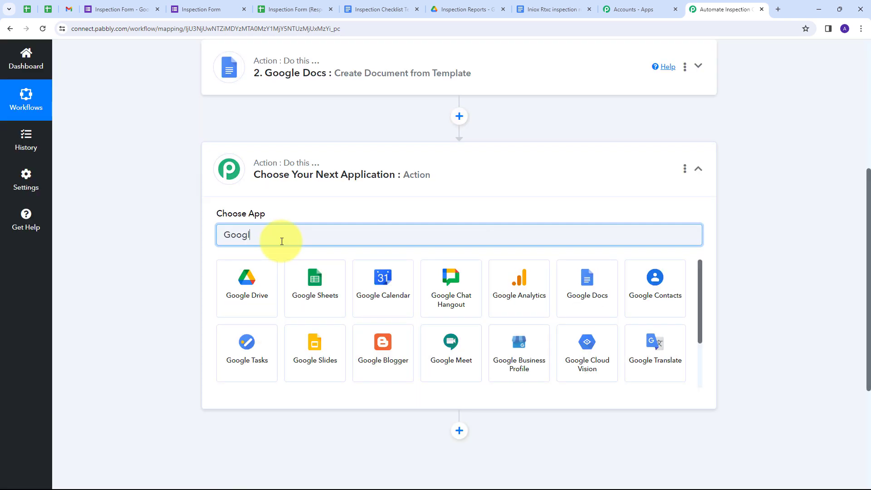
pyautogui.write('e drive')
pyautogui.click(247, 278)
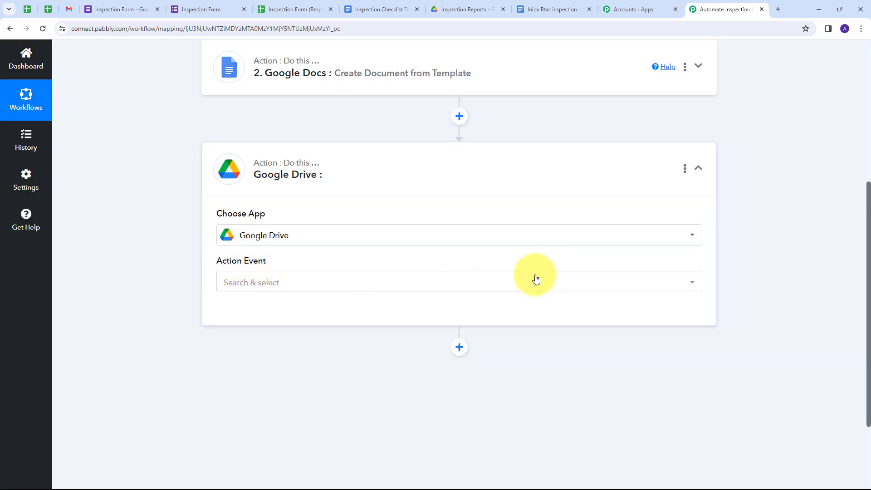
pyautogui.click(385, 277)
pyautogui.scroll(-1, 227, 235)
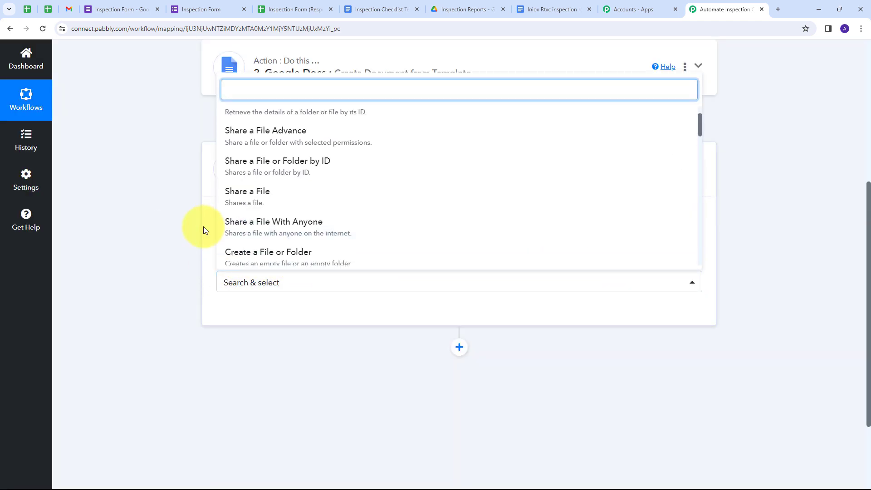
pyautogui.click(286, 233)
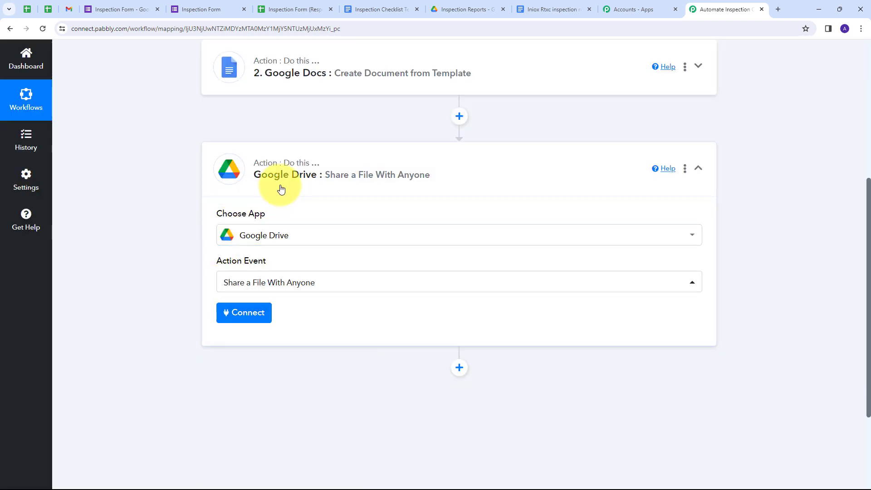
# Authorise a new Google Drive connection through Google sign-in for this step
pyautogui.click(244, 317)
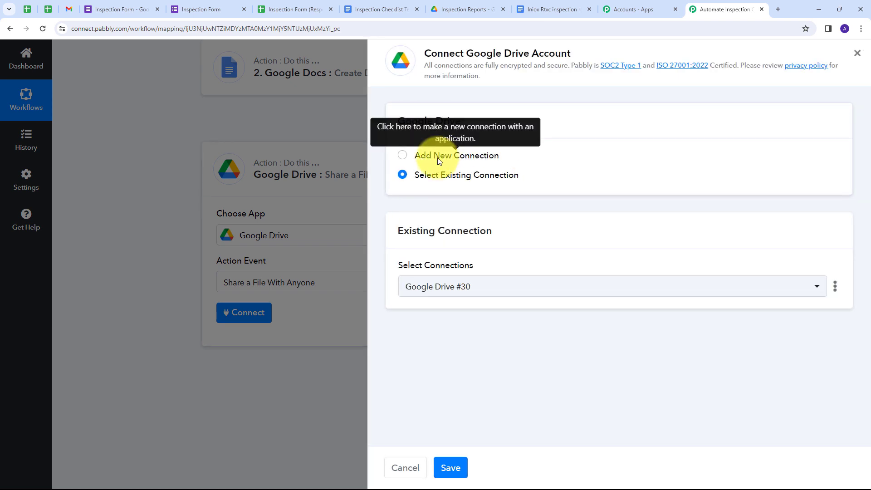
pyautogui.click(439, 158)
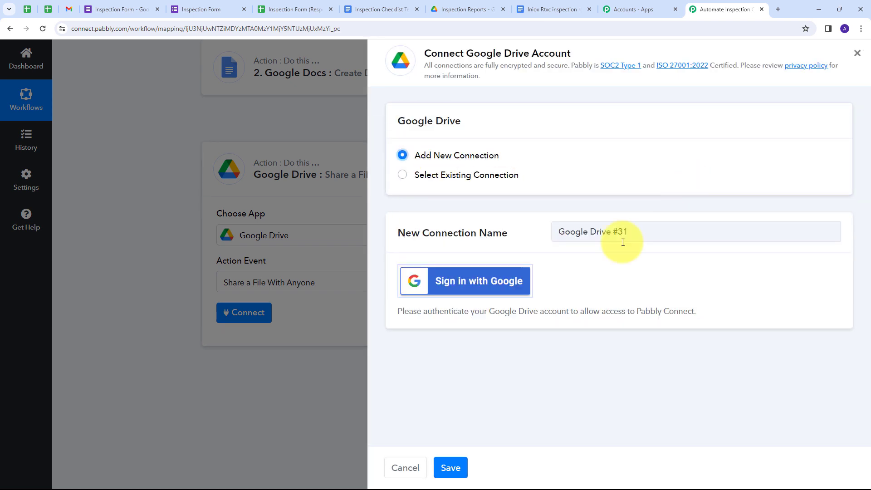
pyautogui.click(450, 279)
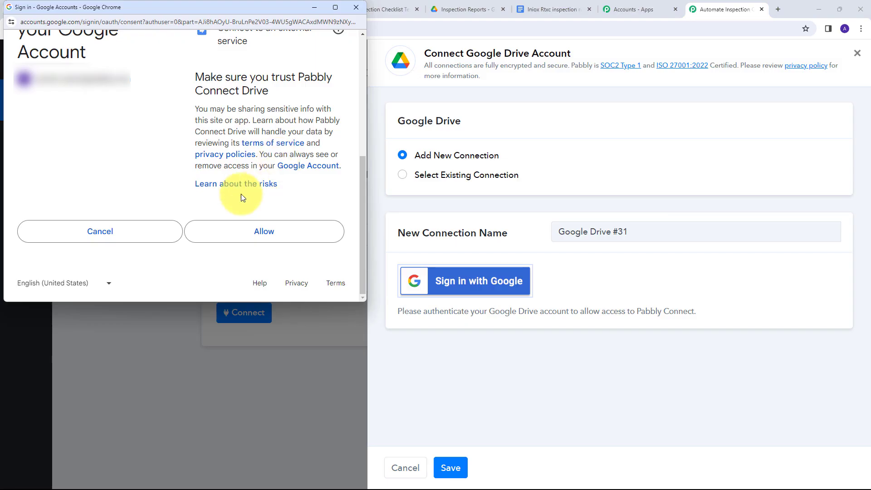
pyautogui.click(254, 232)
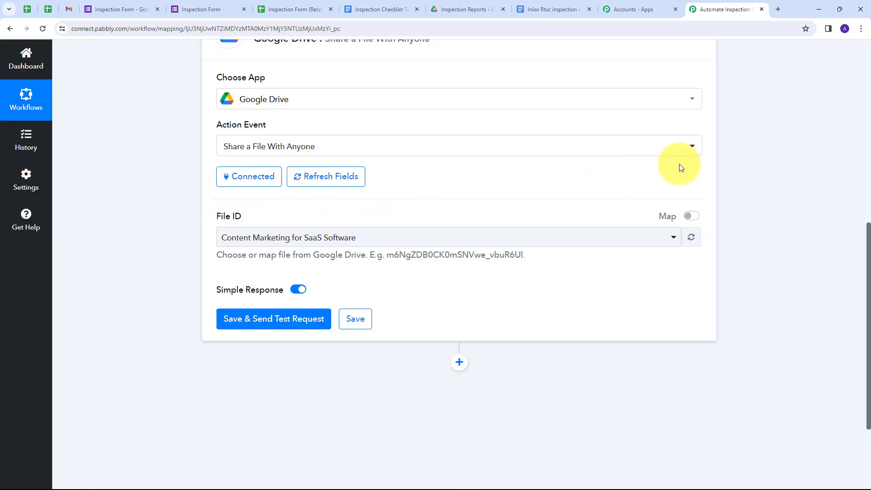
# Replace the File ID with the Google Docs step's mapped DocumentId
pyautogui.click(693, 219)
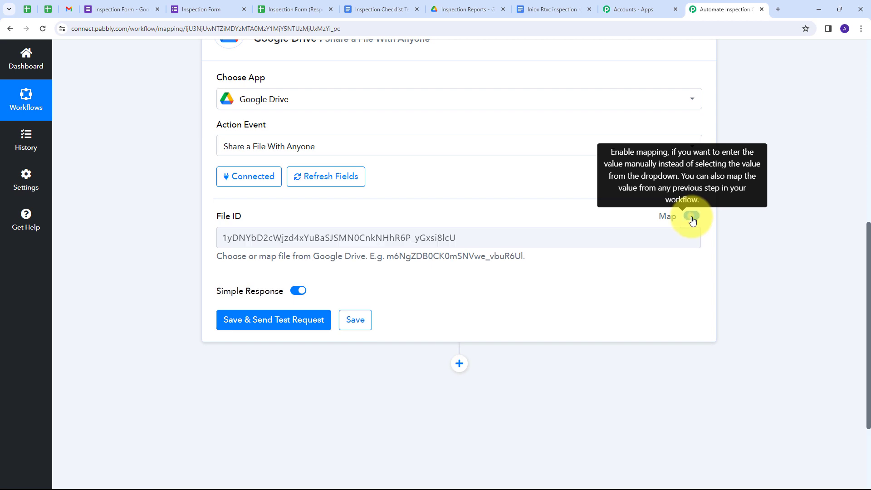
pyautogui.moveTo(467, 238); pyautogui.dragTo(221, 254)
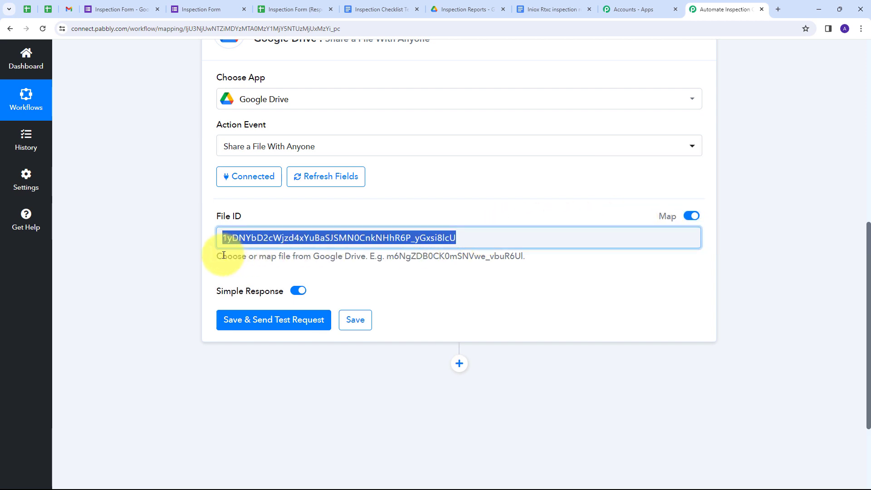
pyautogui.press('BackSpace')
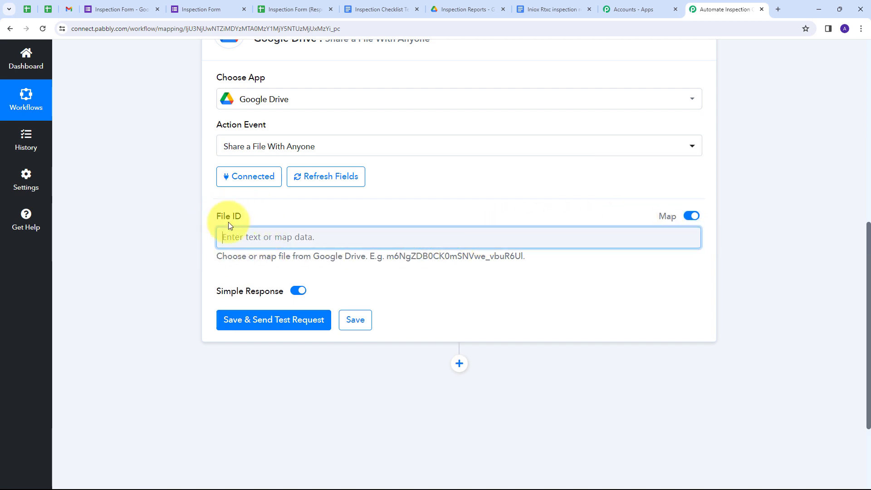
pyautogui.scroll(1, 249, 259)
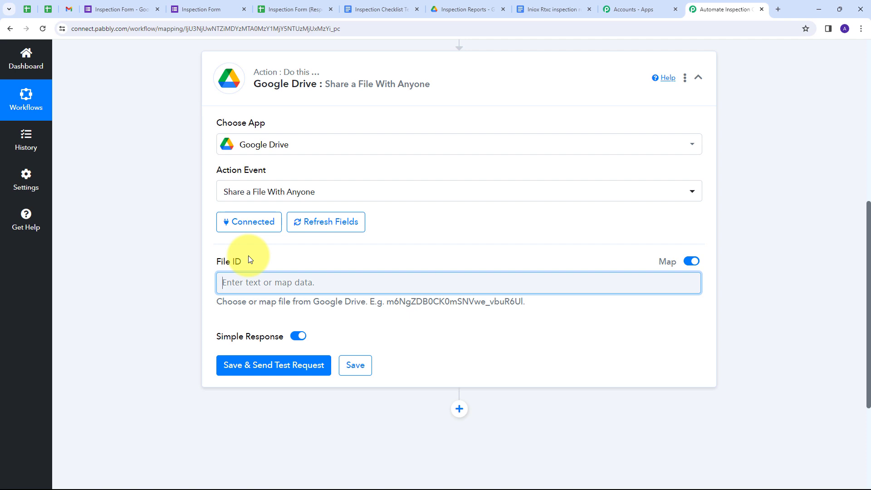
pyautogui.click(277, 285)
pyautogui.scroll(-10, 334, 461)
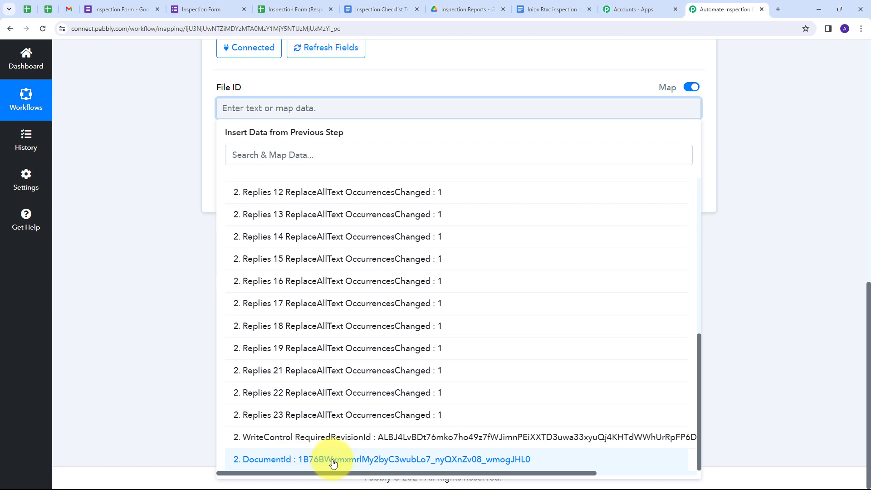
pyautogui.click(334, 459)
pyautogui.click(174, 234)
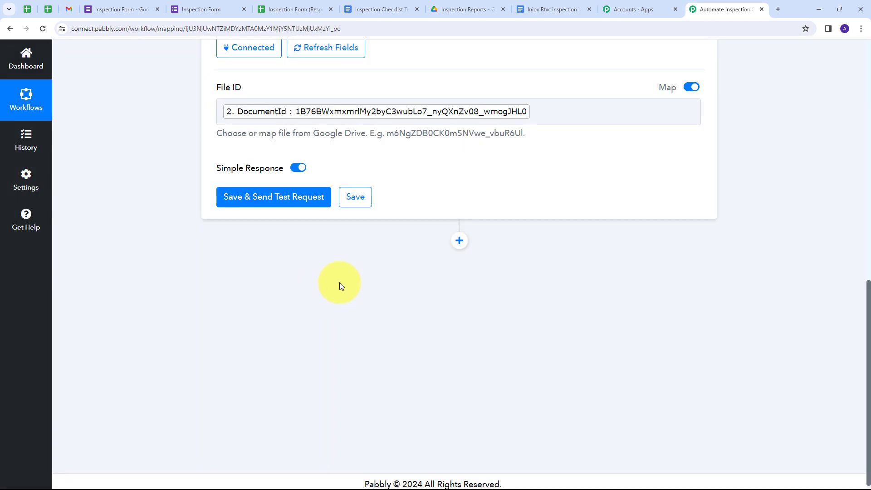
pyautogui.scroll(1, 174, 282)
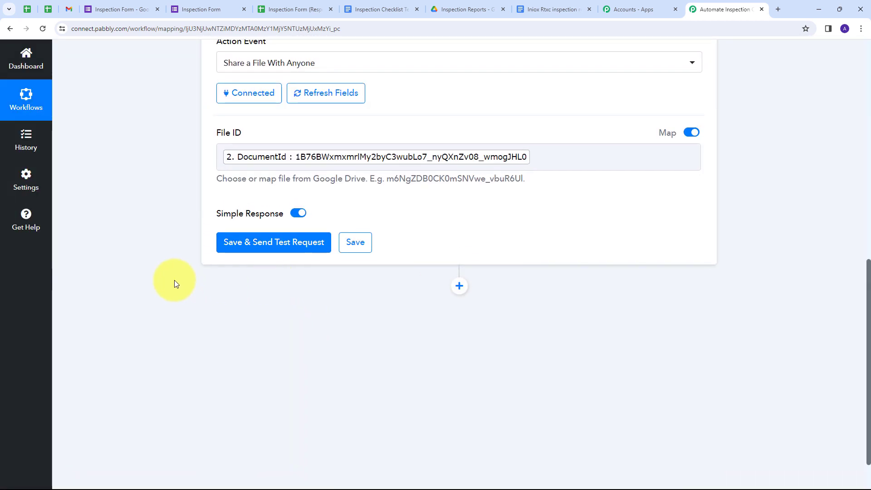
# Test the sharing step and check the anyoneWithLink permission and the PDF export link
pyautogui.click(264, 251)
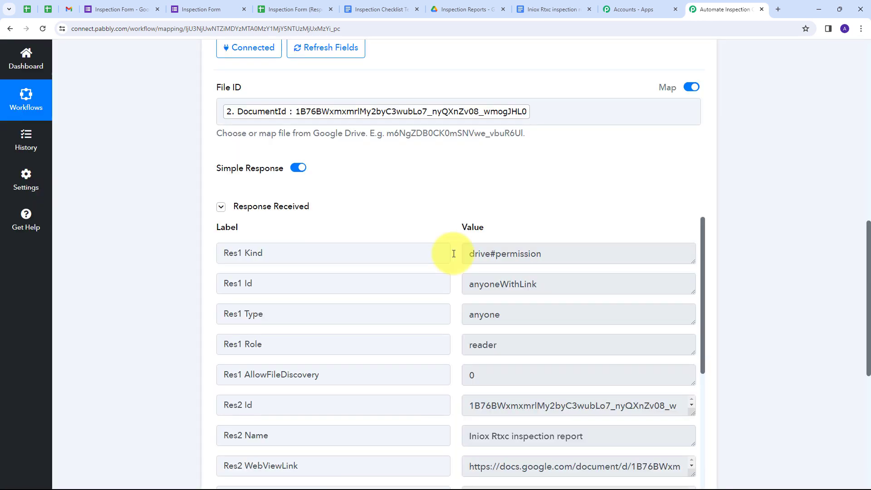
pyautogui.scroll(-2, 752, 216)
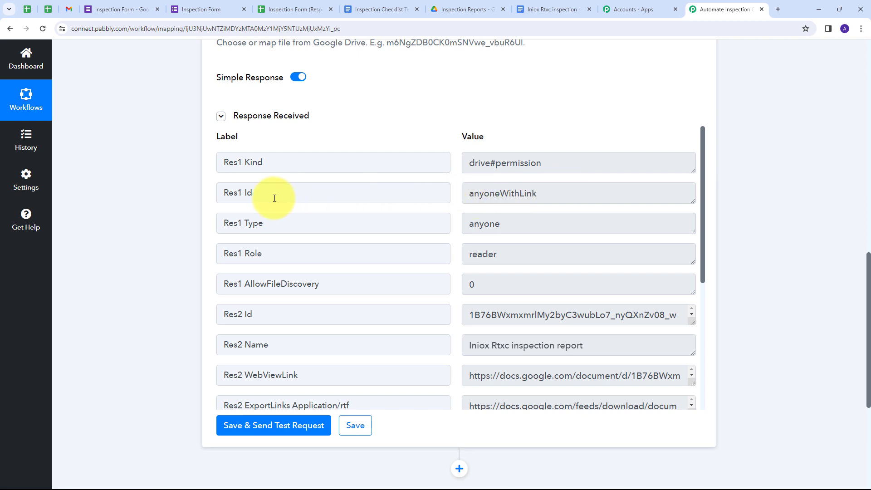
pyautogui.click(547, 192)
pyautogui.moveTo(547, 193); pyautogui.dragTo(416, 194)
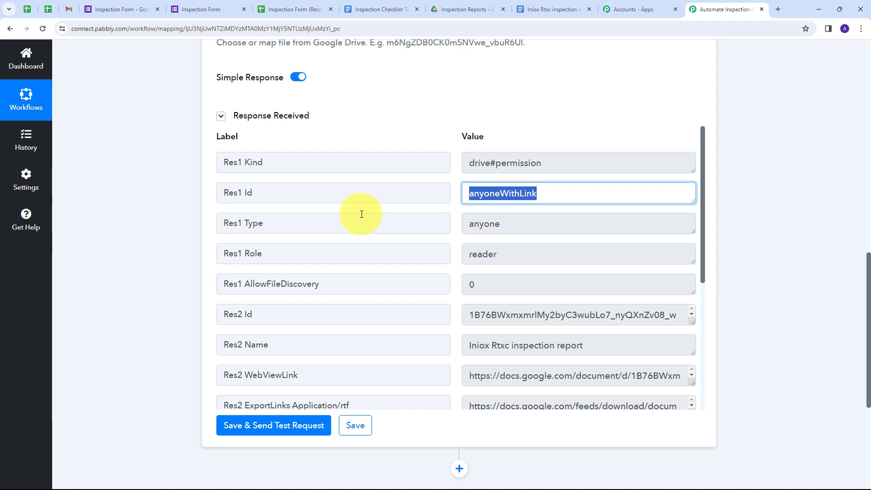
pyautogui.scroll(-5, 432, 270)
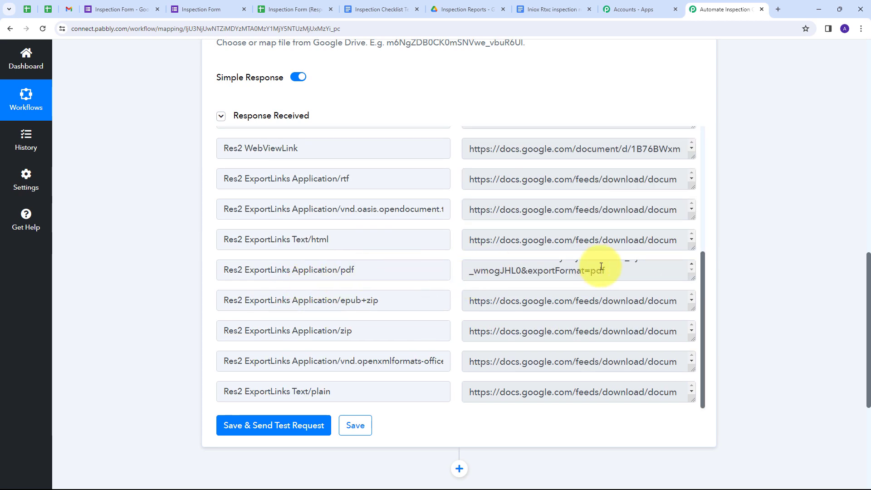
pyautogui.moveTo(469, 268); pyautogui.dragTo(648, 285)
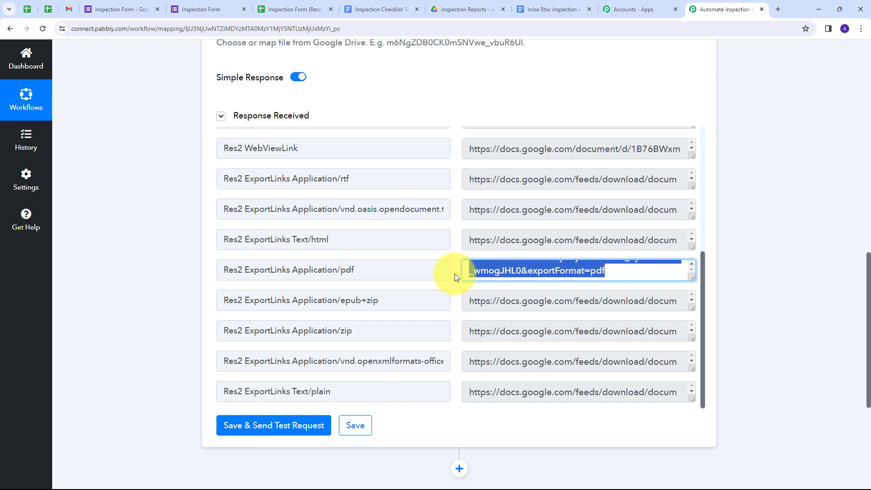
pyautogui.scroll(-3, 789, 236)
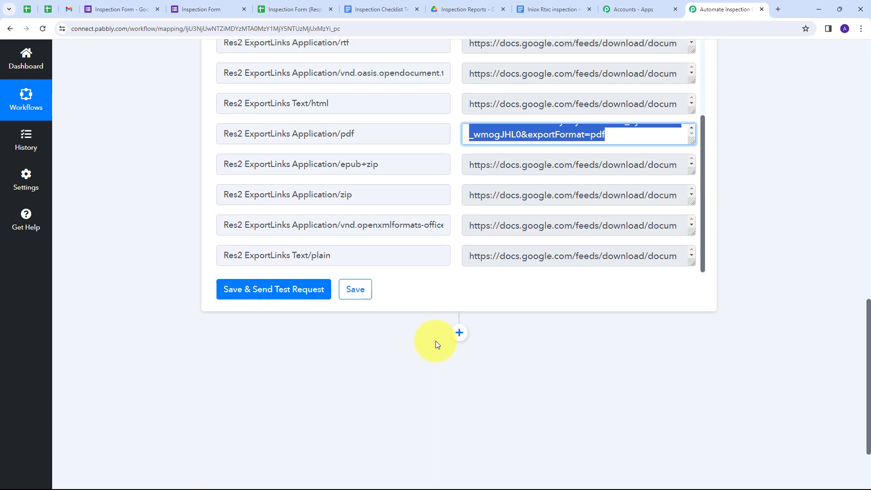
# Add a Google Drive 'Upload a File' step using the existing Google Drive #32 connection
pyautogui.click(459, 333)
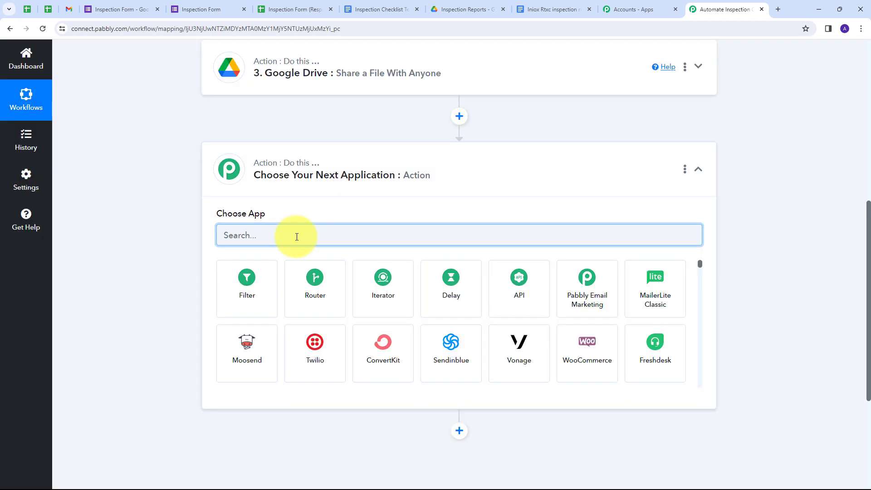
pyautogui.write('Google')
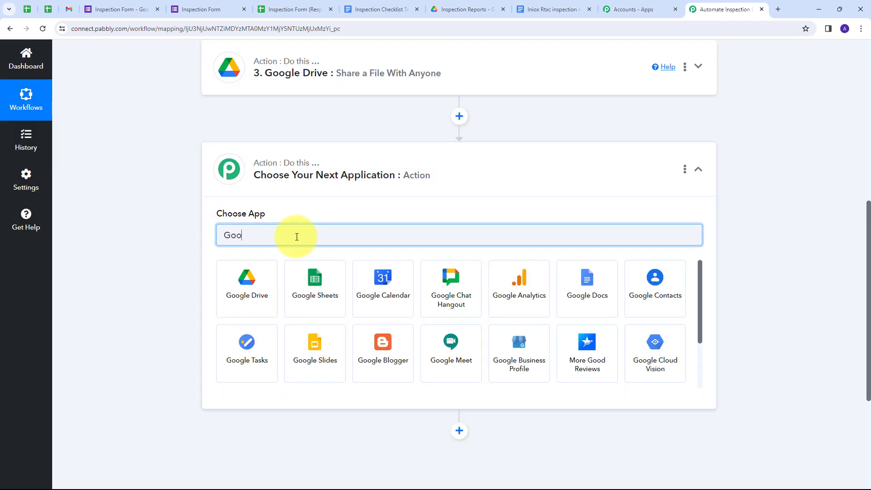
pyautogui.click(253, 281)
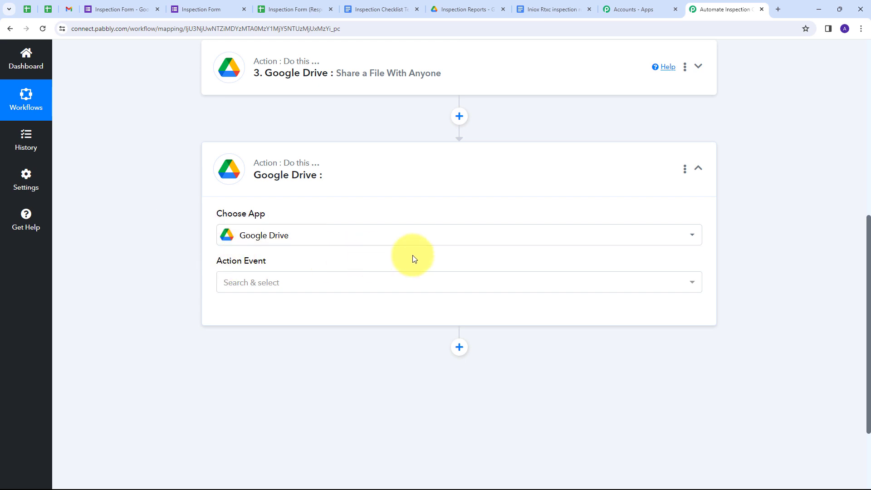
pyautogui.click(375, 283)
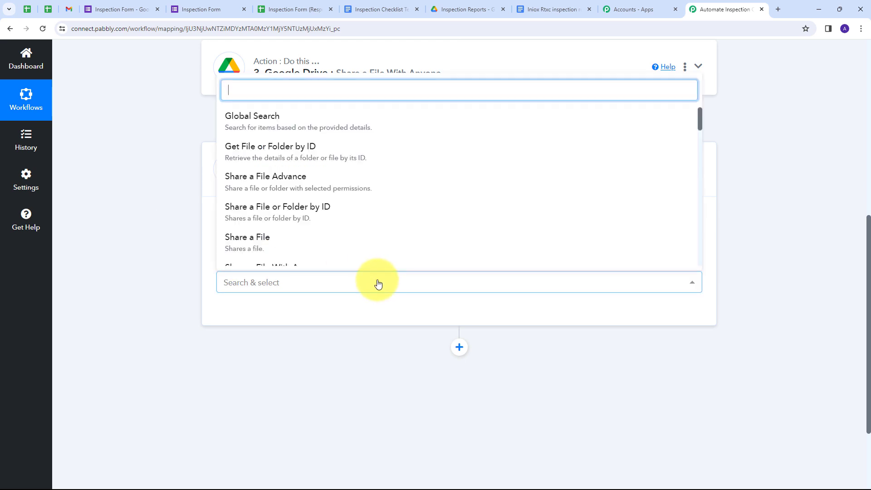
pyautogui.scroll(-5, 283, 147)
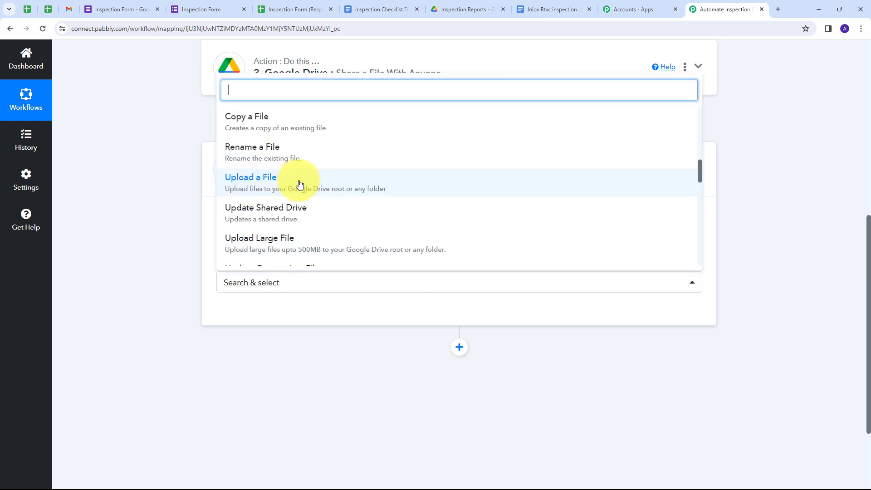
pyautogui.click(271, 183)
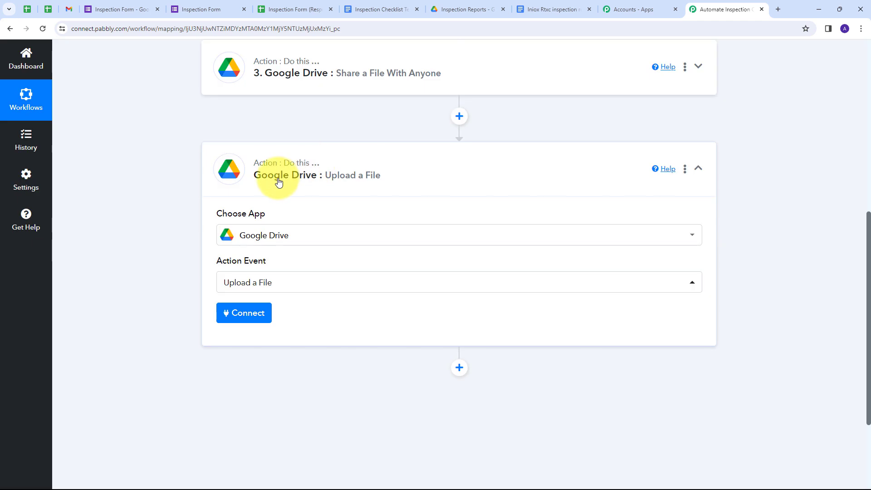
pyautogui.click(244, 312)
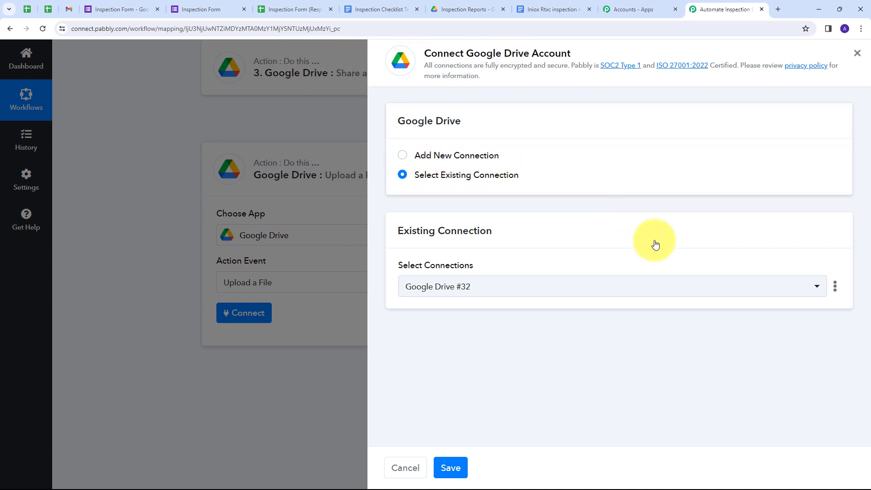
pyautogui.click(452, 472)
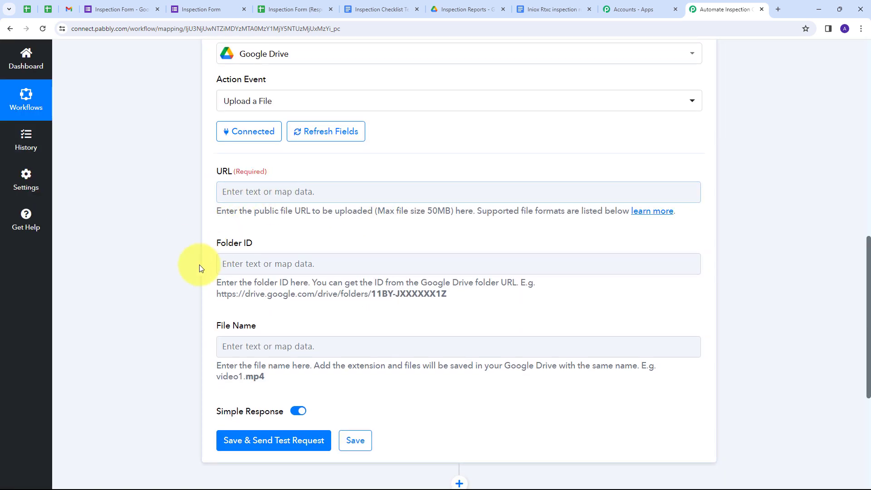
# Map the URL to the share step's 'Res2 ExportLinks Application/pdf' value
pyautogui.click(282, 344)
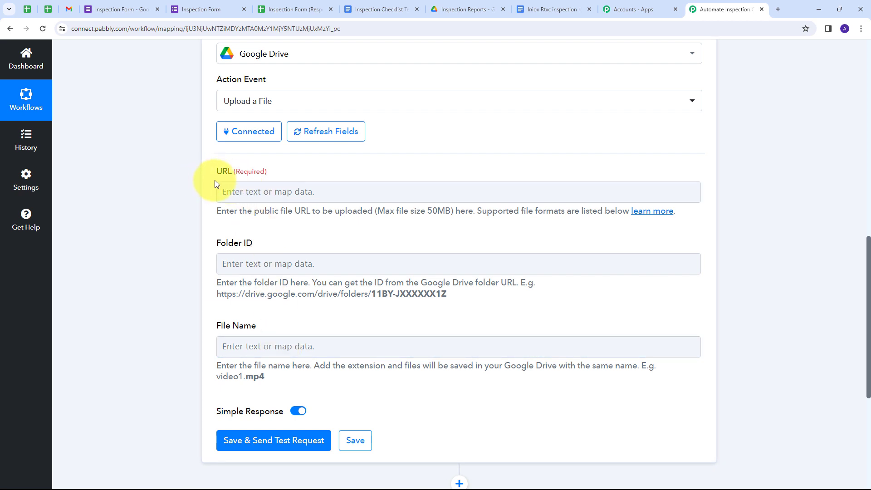
pyautogui.click(229, 190)
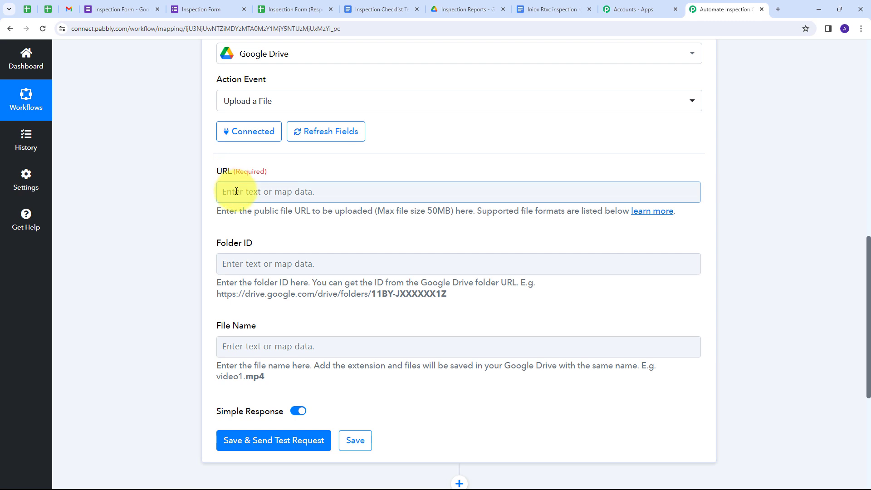
pyautogui.click(236, 191)
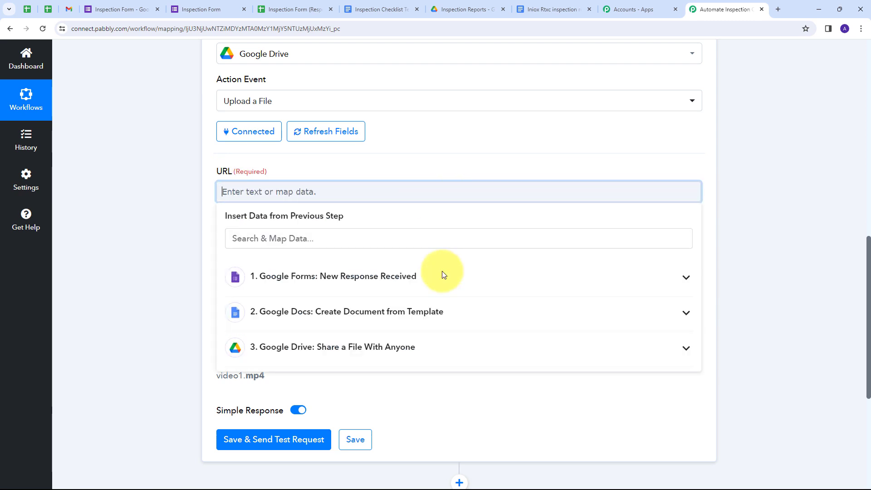
pyautogui.click(382, 352)
pyautogui.scroll(-5, 330, 311)
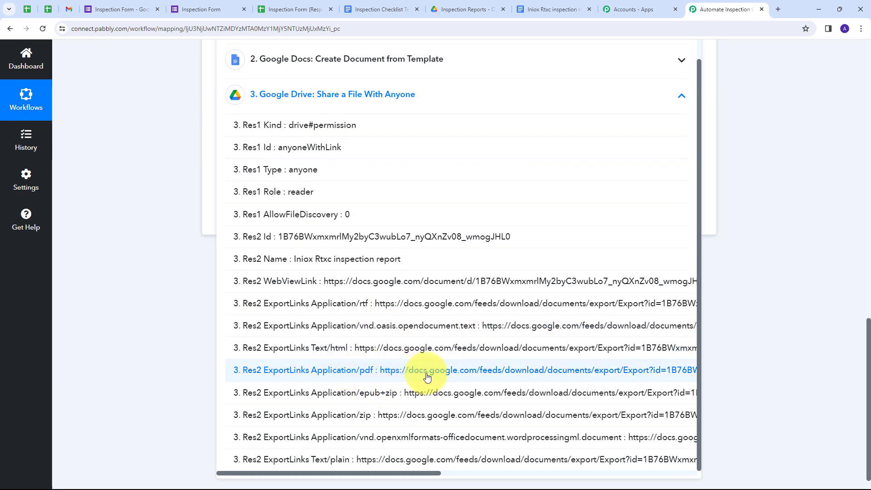
pyautogui.click(399, 370)
pyautogui.click(113, 126)
pyautogui.scroll(1, 323, 114)
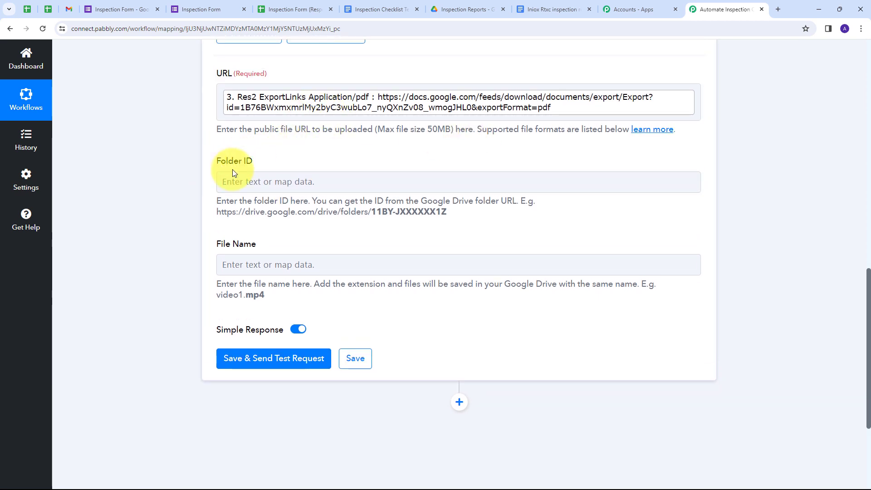
# Open the Inspection Reports PDF folder in Drive and select its folder ID in the address
pyautogui.click(460, 13)
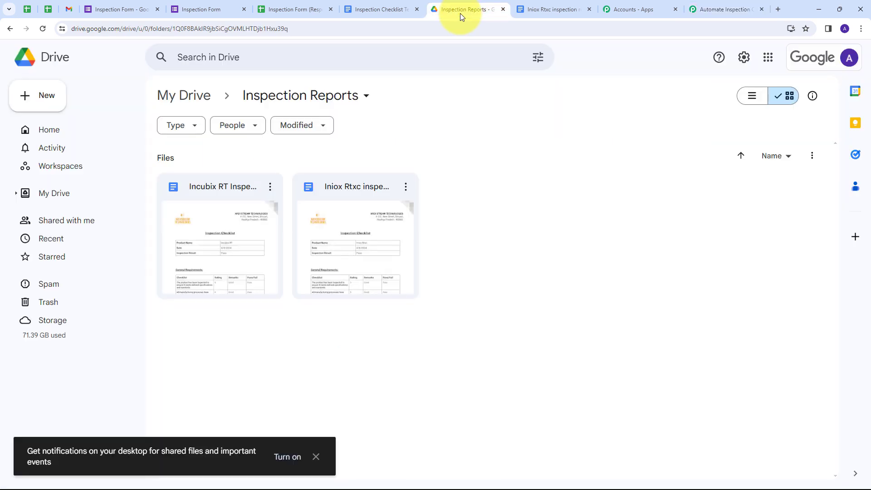
pyautogui.click(175, 96)
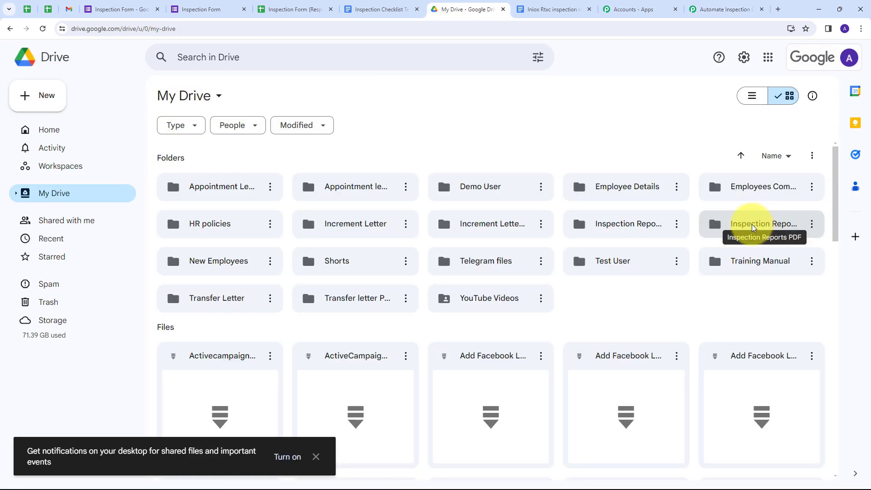
pyautogui.doubleClick(752, 224)
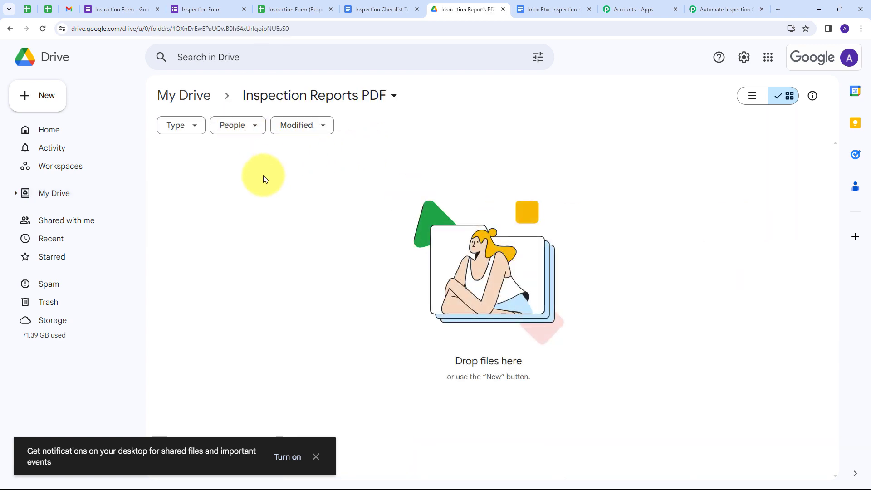
pyautogui.click(174, 29)
pyautogui.moveTo(193, 29); pyautogui.dragTo(318, 31)
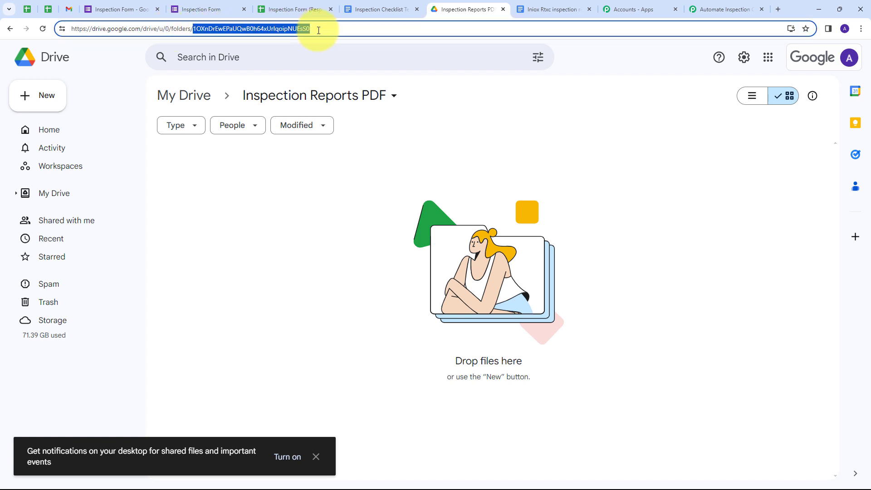
# Paste the Inspection Reports PDF folder ID into the upload step's Folder ID
pyautogui.click(726, 7)
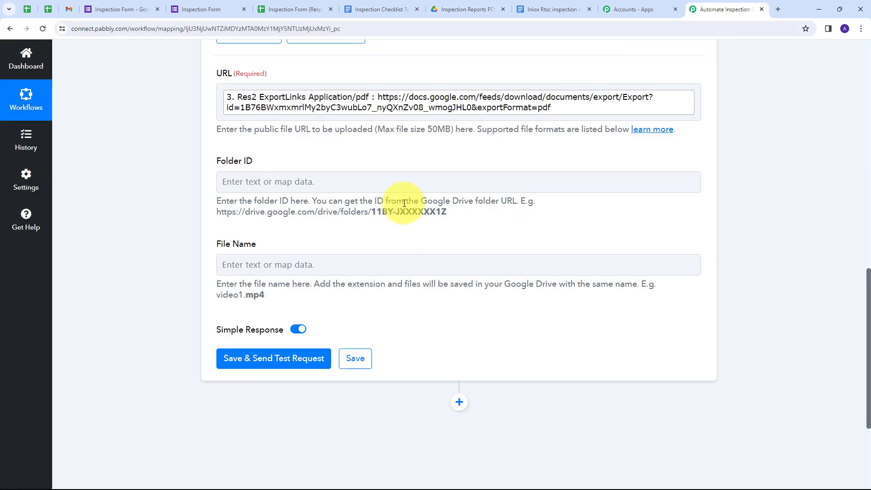
pyautogui.click(242, 185)
pyautogui.click(315, 145)
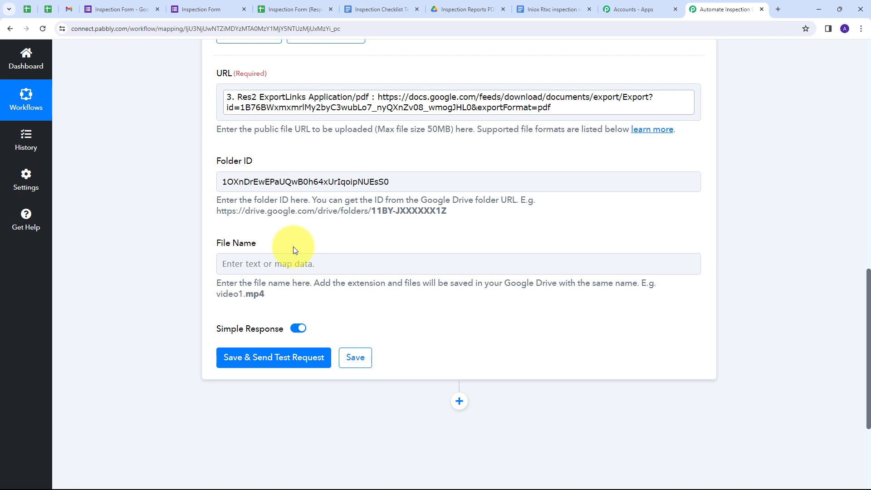
# Set File Name to the form's Product Name followed by 'inpection report.pdf'
pyautogui.click(291, 262)
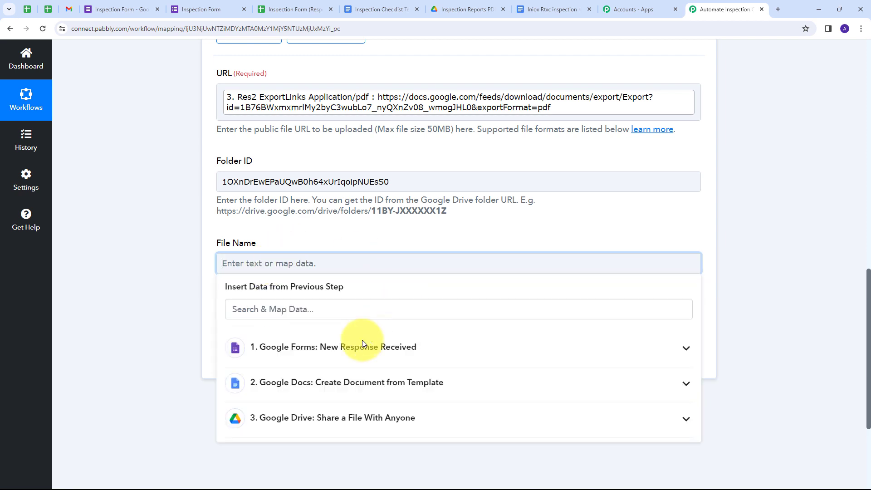
pyautogui.click(380, 353)
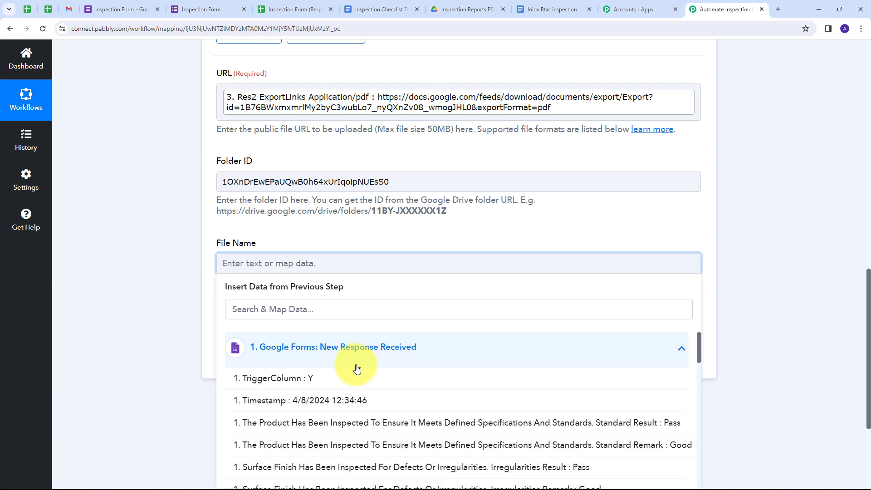
pyautogui.scroll(-5, 357, 368)
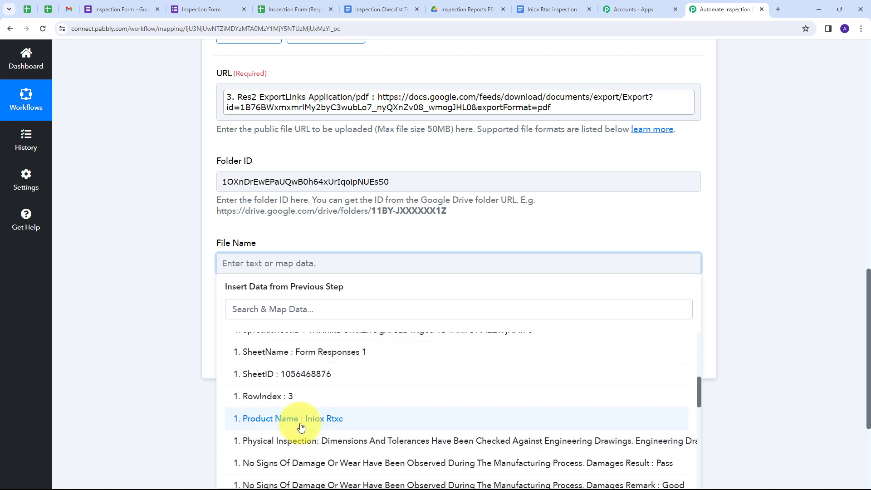
pyautogui.click(333, 421)
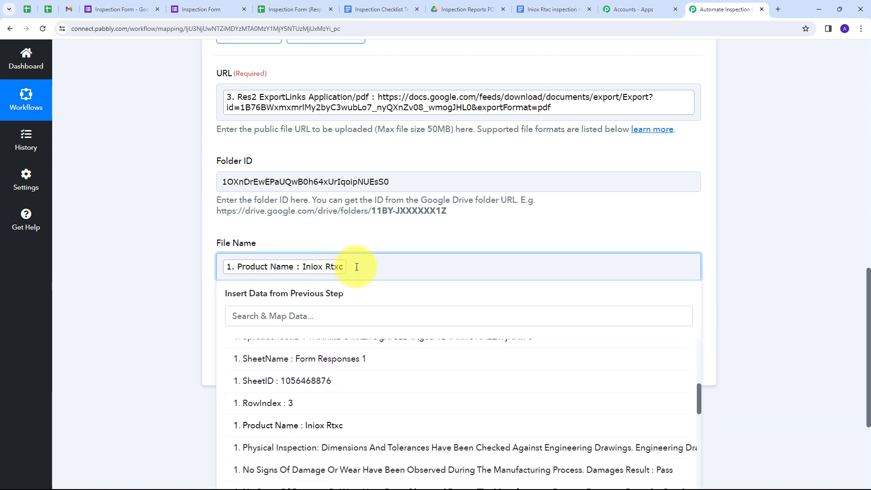
pyautogui.write('inpection report.pdf')
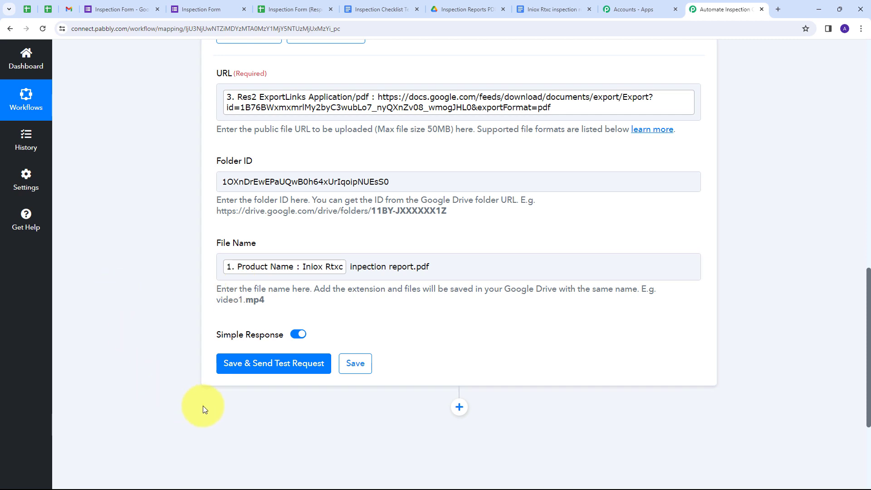
# Test the upload step, confirm the success status, and return to the PDF Drive folder
pyautogui.click(279, 367)
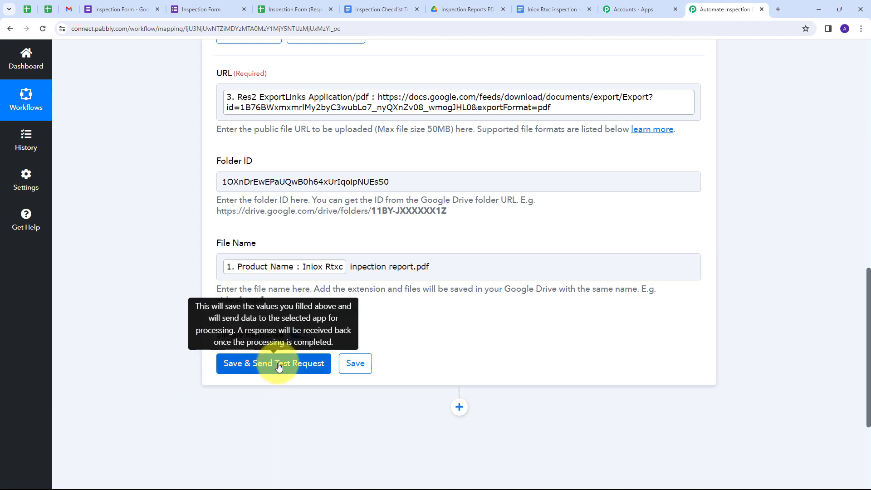
pyautogui.scroll(-4, 680, 299)
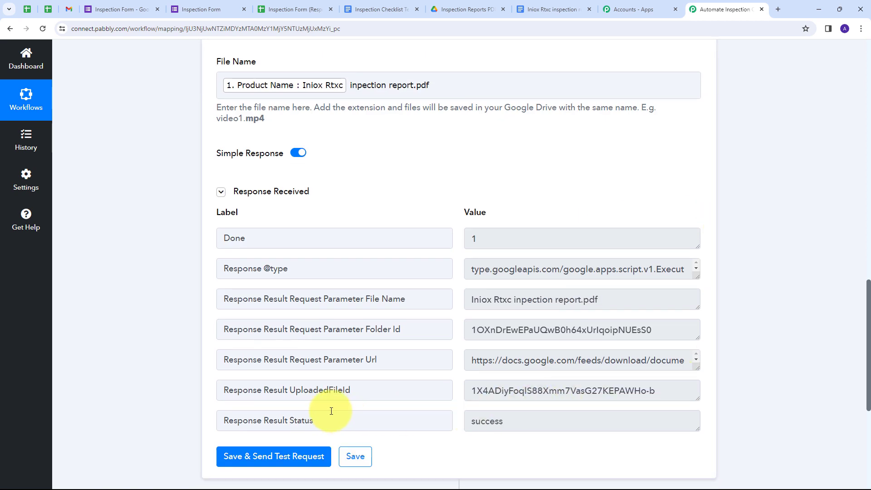
pyautogui.moveTo(525, 420); pyautogui.dragTo(437, 420)
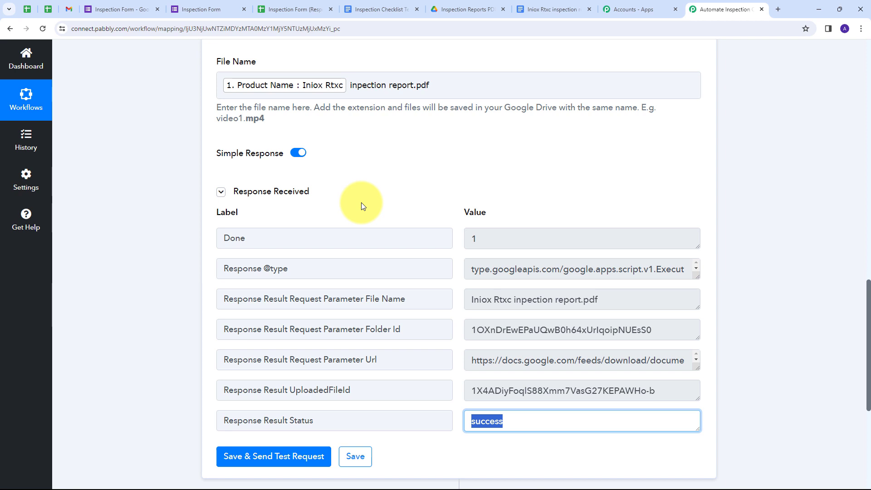
pyautogui.click(469, 9)
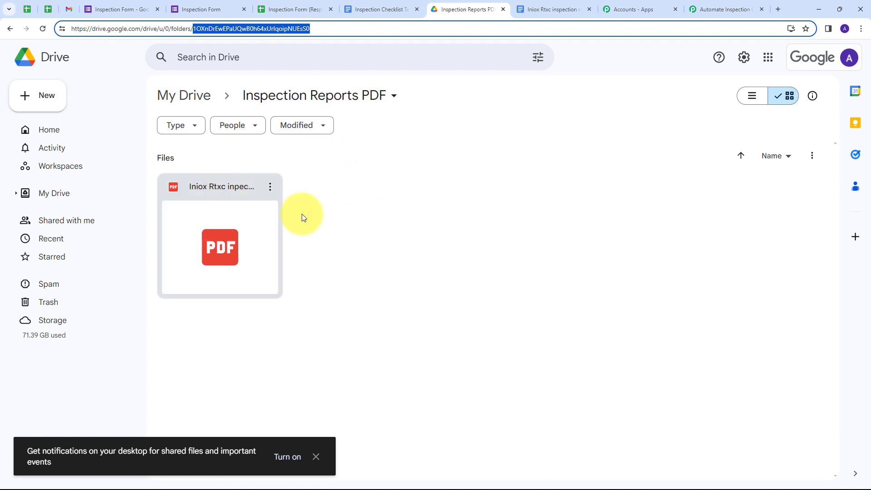
# Preview Iniox Rtxc inpection report.pdf to confirm it is filled in, then return to the Inspection Form
pyautogui.doubleClick(208, 229)
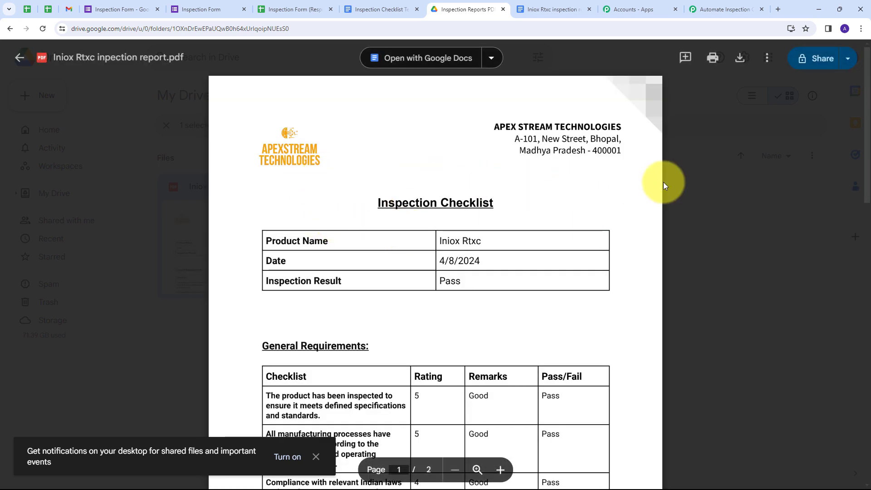
pyautogui.scroll(-9, 525, 191)
pyautogui.scroll(9, 525, 190)
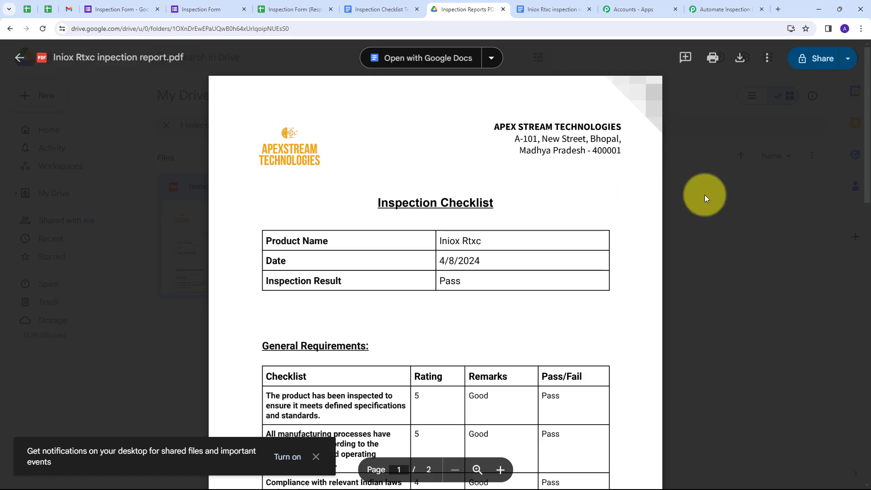
pyautogui.click(713, 228)
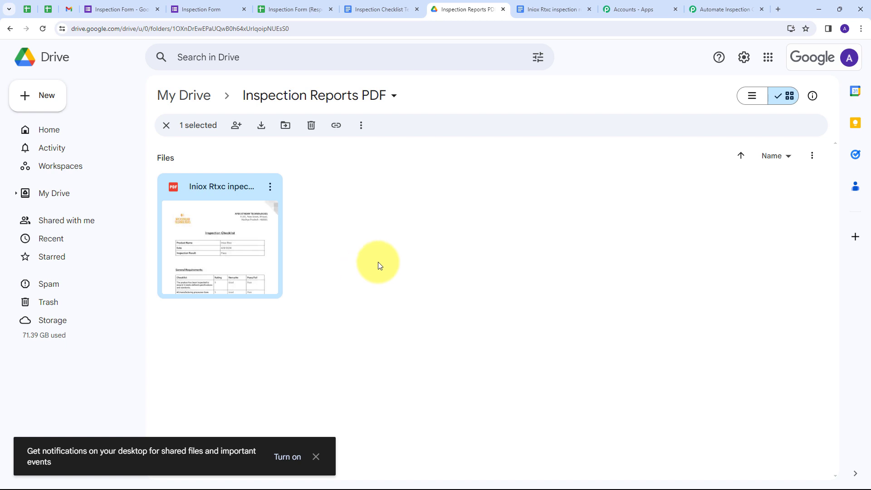
pyautogui.click(117, 10)
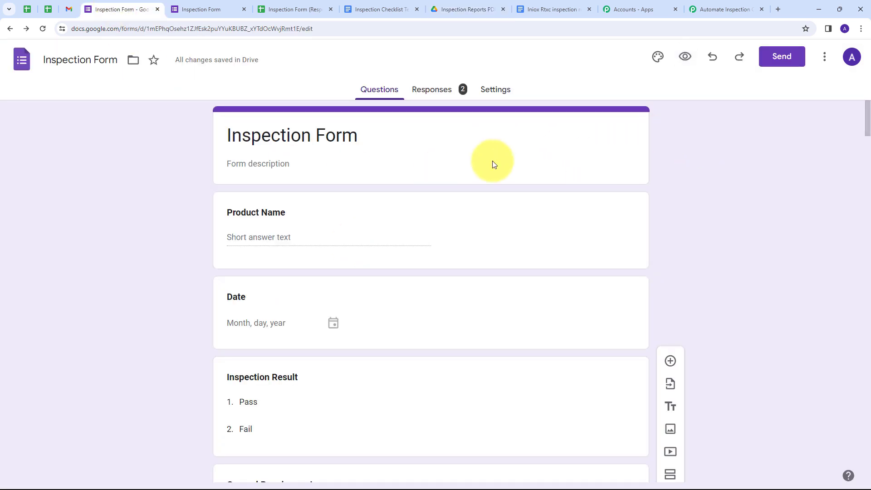
# In the live form, enter product name 'Demo P' and date 7 April 2024
pyautogui.click(686, 59)
pyautogui.scroll(-3, 438, 166)
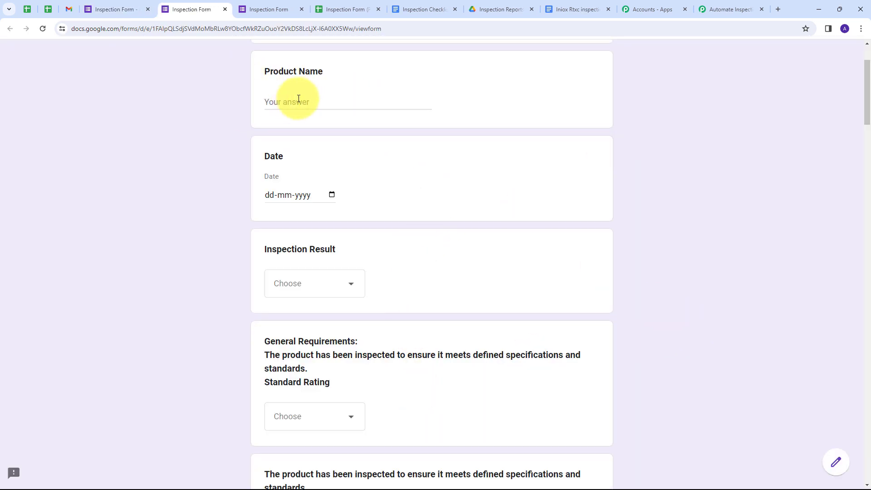
pyautogui.click(313, 103)
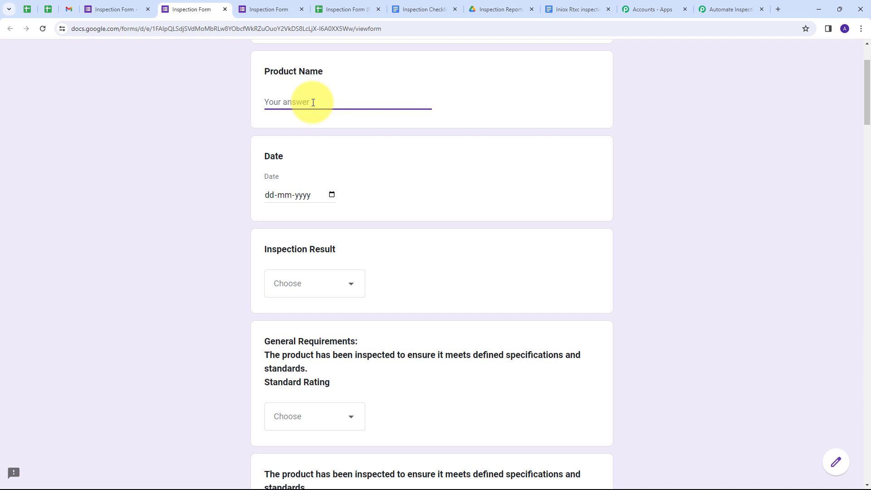
pyautogui.write('Demo P')
pyautogui.scroll(-2, 328, 110)
pyautogui.click(332, 104)
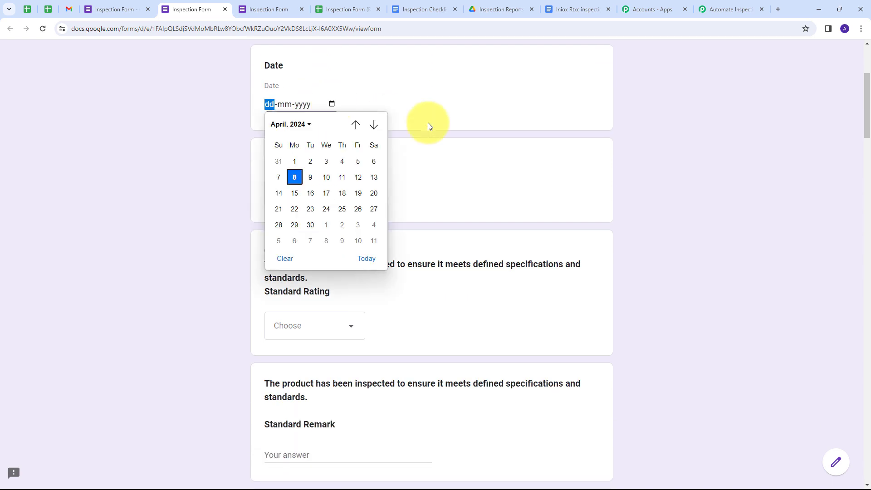
pyautogui.click(278, 177)
# Set Inspection Result Fail, Standard Rating 2, Standard Remark 'Not Good' and Standard Result Fail
pyautogui.scroll(-1, 312, 130)
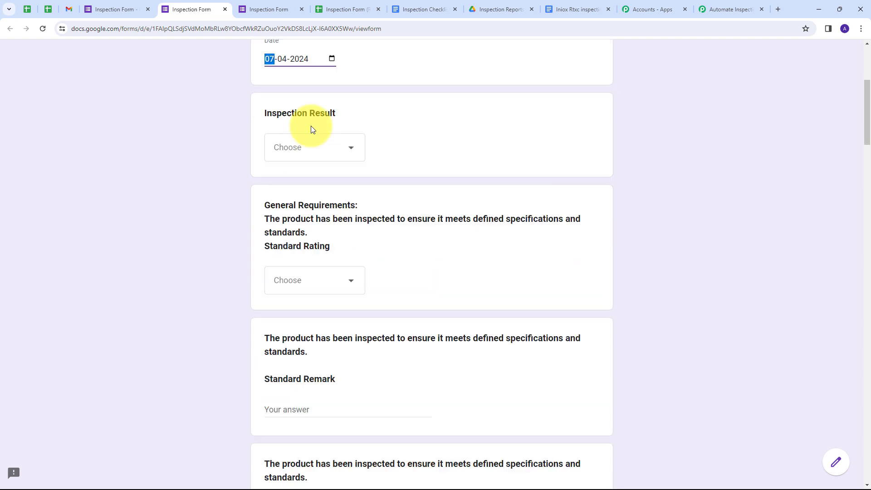
pyautogui.click(347, 149)
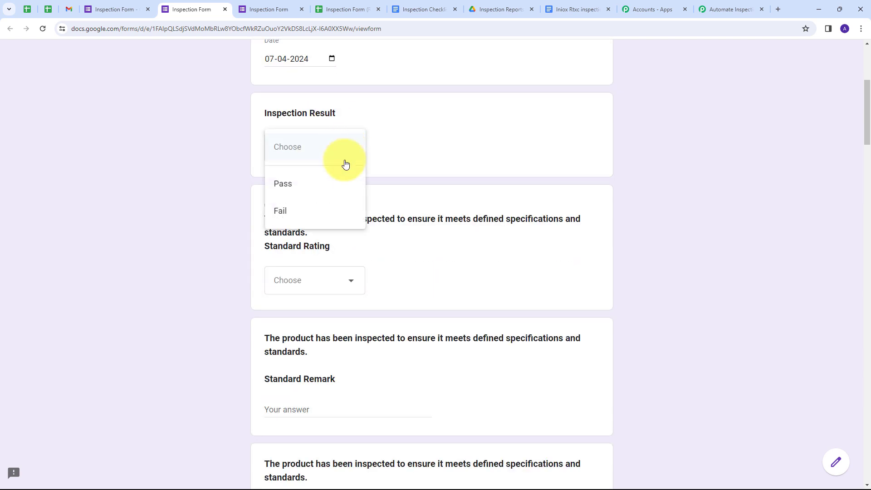
pyautogui.click(291, 211)
pyautogui.scroll(-2, 390, 180)
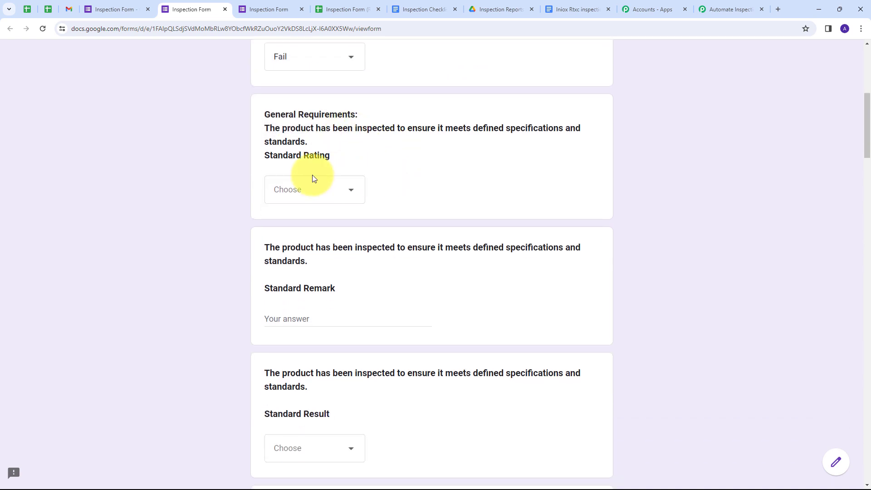
pyautogui.click(335, 190)
pyautogui.click(272, 256)
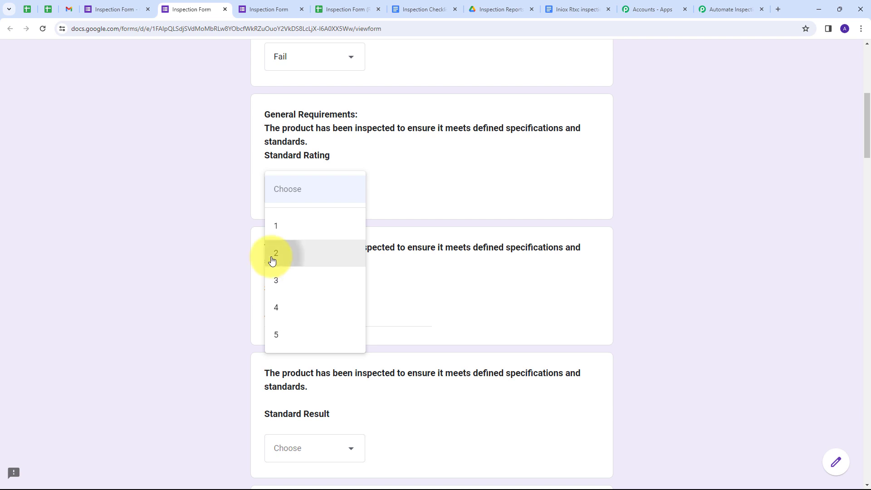
pyautogui.scroll(-1, 387, 268)
pyautogui.click(290, 272)
pyautogui.write('Not Good')
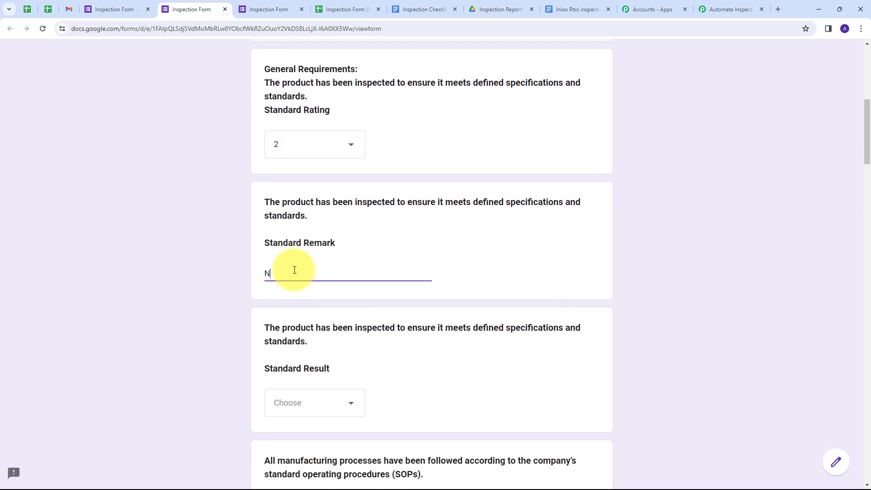
pyautogui.scroll(-3, 359, 255)
pyautogui.click(361, 257)
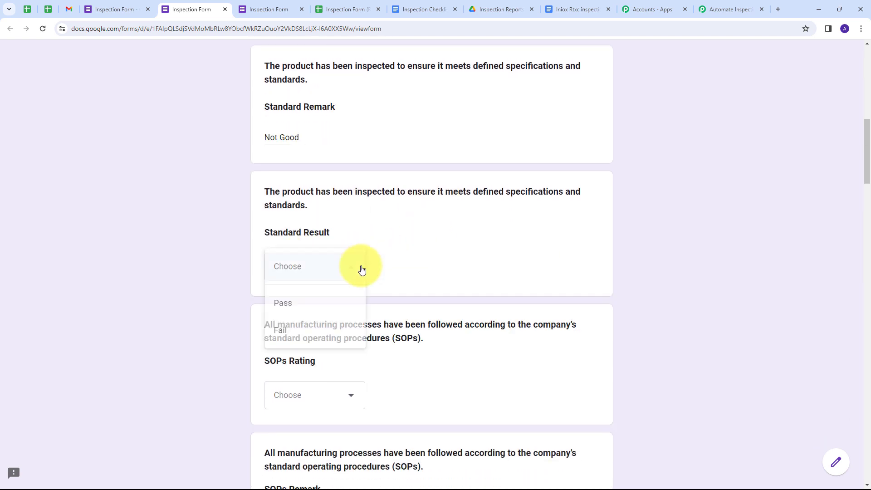
pyautogui.click(294, 332)
# Set SOPs Rating 4 and Damages Result Pass, then submit the response
pyautogui.scroll(-4, 428, 252)
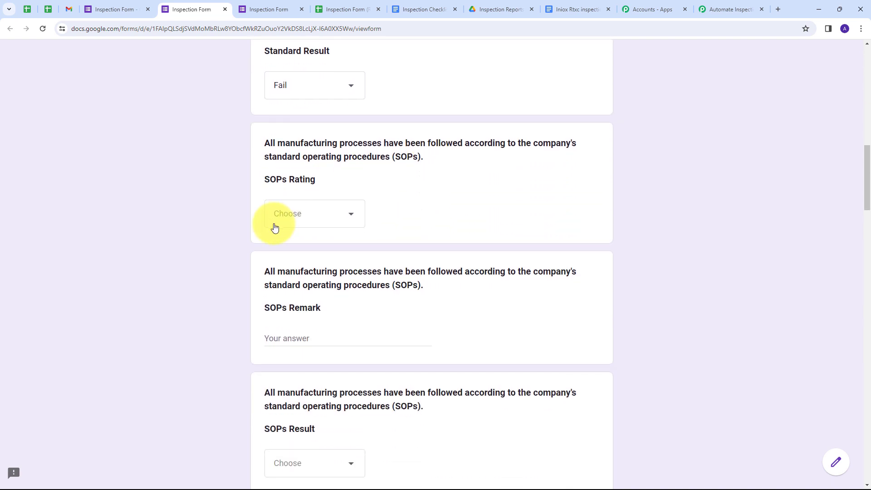
pyautogui.click(351, 222)
pyautogui.click(291, 330)
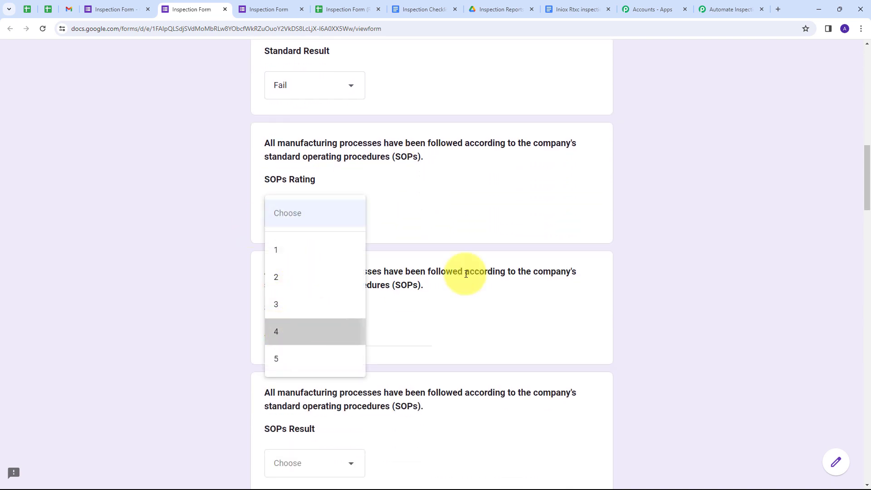
pyautogui.scroll(-1, 363, 245)
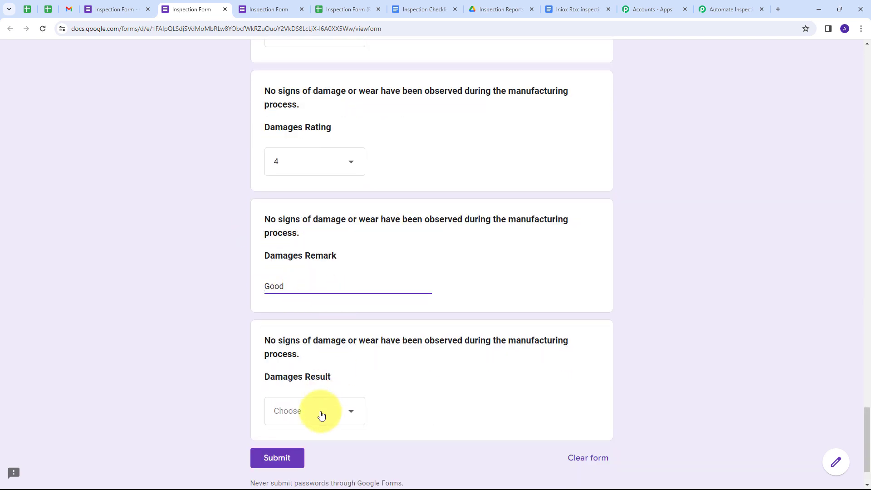
pyautogui.click(319, 414)
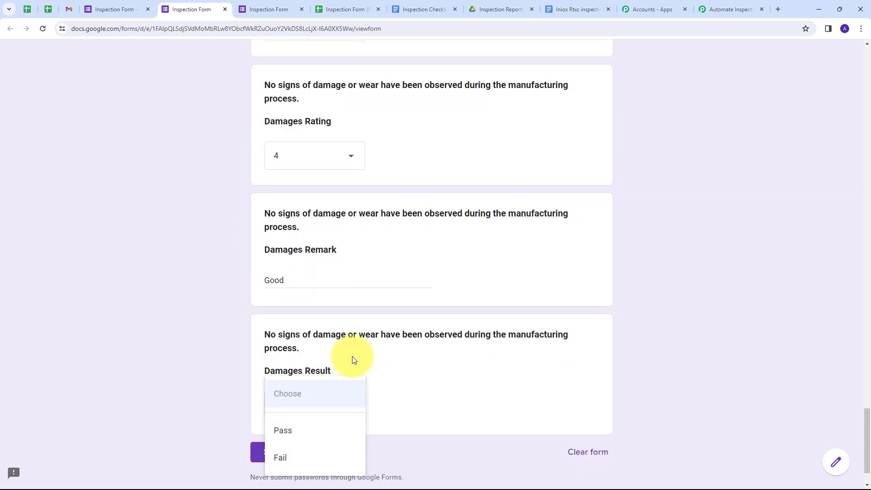
pyautogui.click(306, 436)
pyautogui.scroll(9, 387, 311)
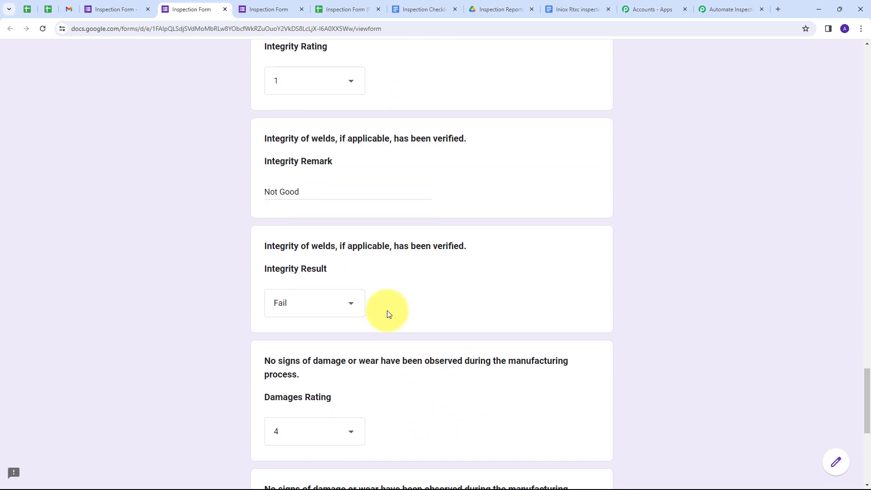
pyautogui.scroll(-9, 387, 310)
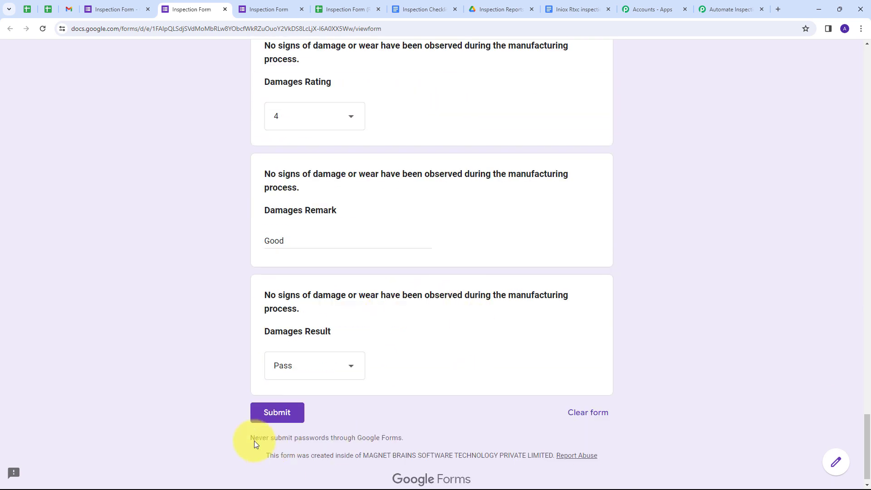
pyautogui.click(287, 420)
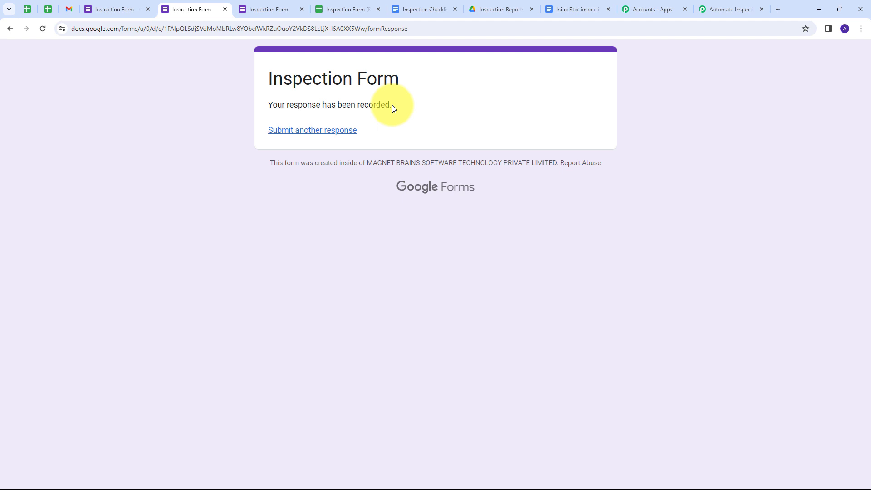
# Open the Demo Product inspection report PDF preview in the Inspection Reports folder
pyautogui.click(489, 5)
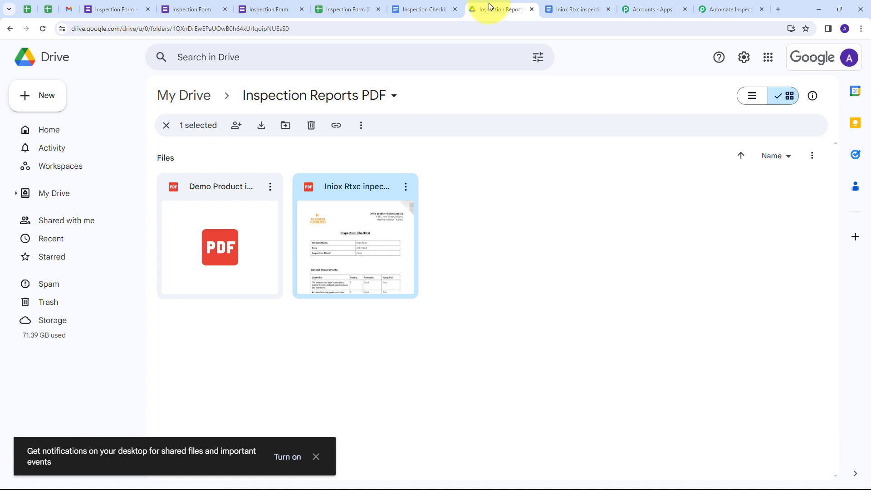
pyautogui.click(494, 224)
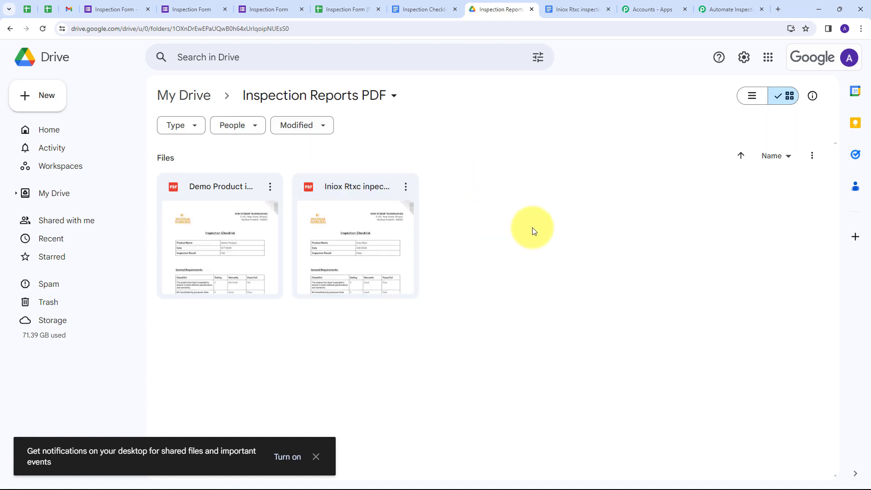
pyautogui.doubleClick(211, 188)
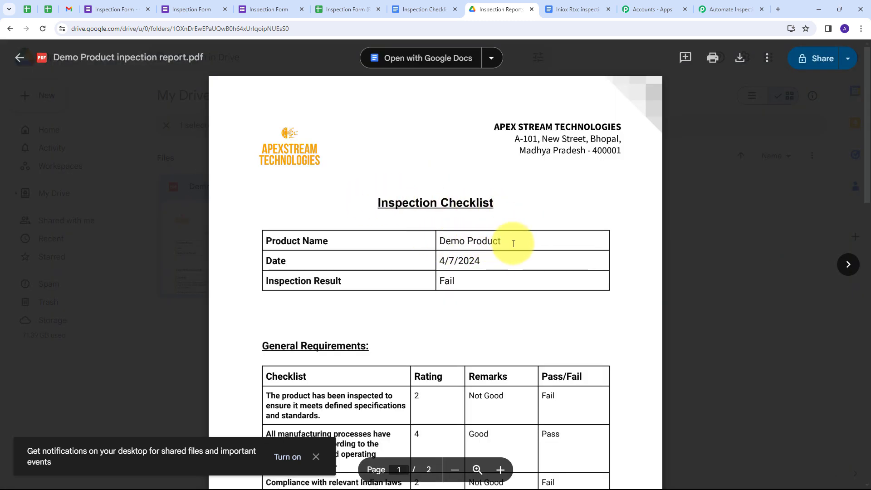
# Check the report's date 4/7/2024, Fail result and remaining ratings
pyautogui.moveTo(502, 263); pyautogui.dragTo(437, 263)
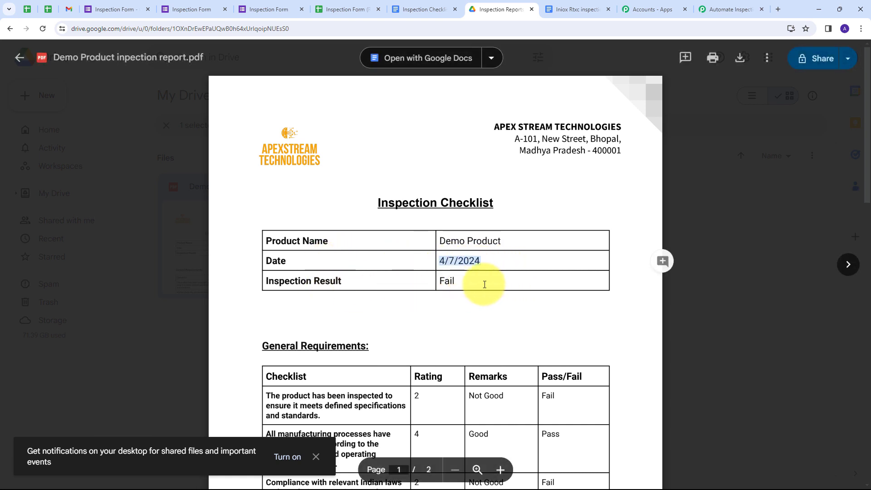
pyautogui.moveTo(485, 284); pyautogui.dragTo(382, 292)
pyautogui.click(503, 288)
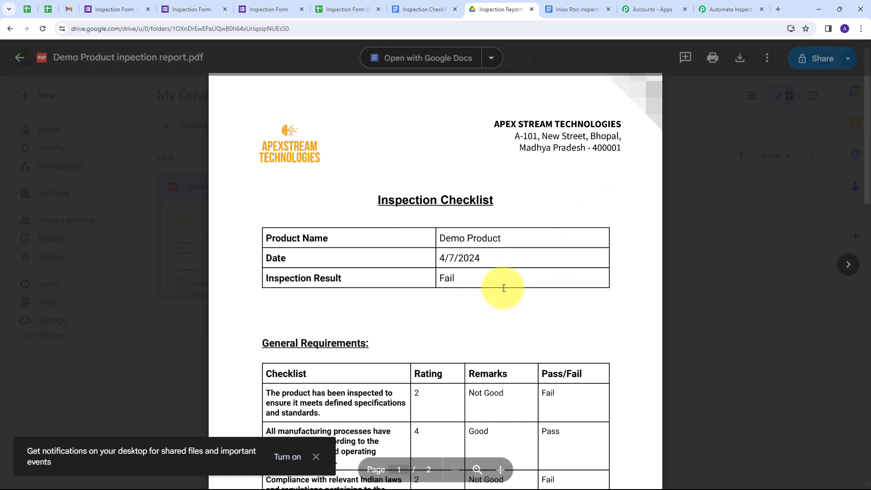
pyautogui.scroll(-3, 503, 288)
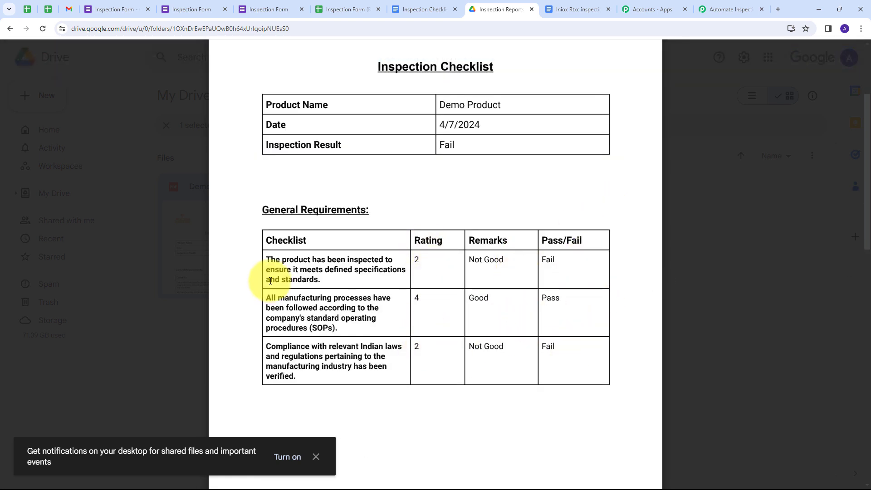
pyautogui.scroll(-4, 505, 229)
pyautogui.scroll(5, 478, 245)
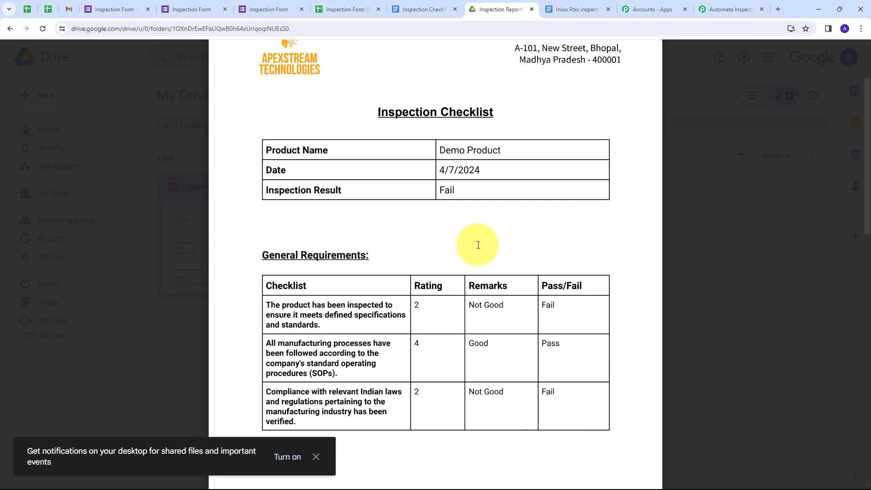
pyautogui.scroll(2, 478, 245)
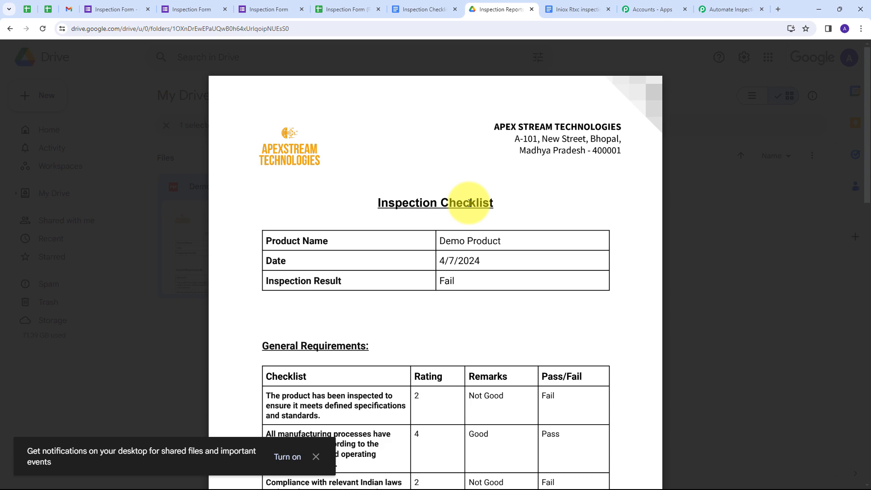
# Review the Automate Inspection workflow's Forms, Docs, Drive share and Drive upload steps
pyautogui.click(722, 6)
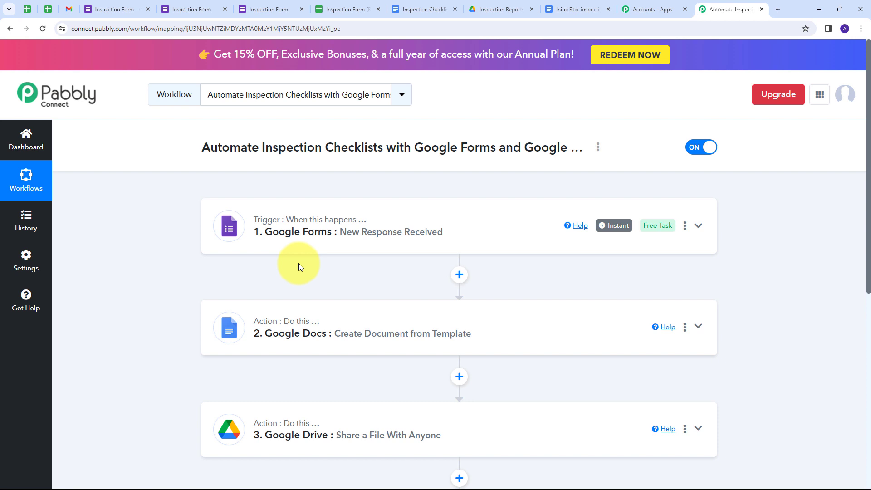
pyautogui.scroll(-1, 317, 254)
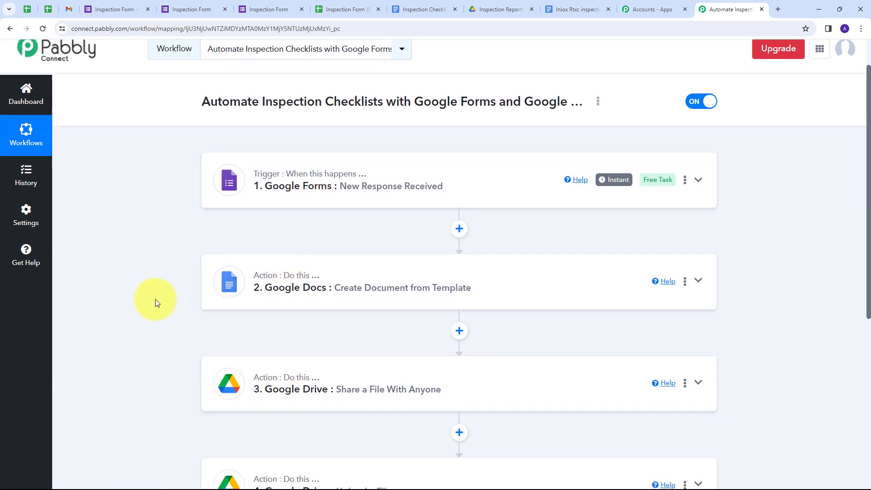
pyautogui.scroll(-1, 145, 295)
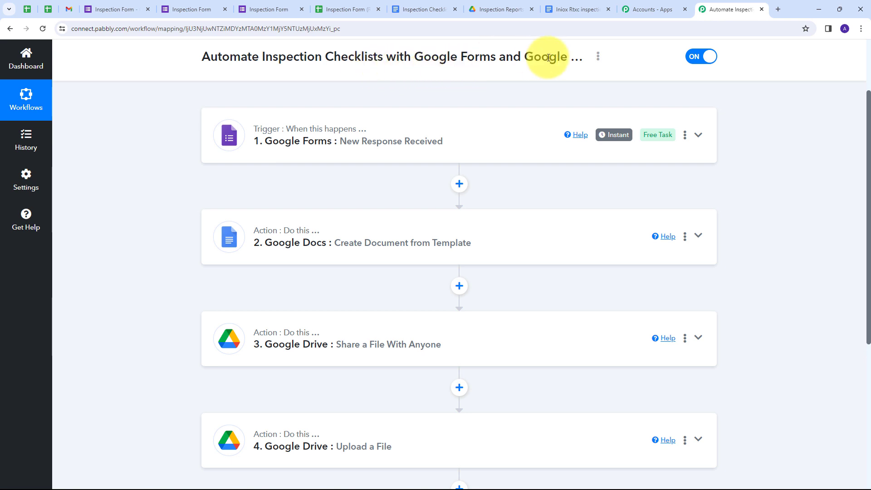
pyautogui.scroll(-1, 145, 128)
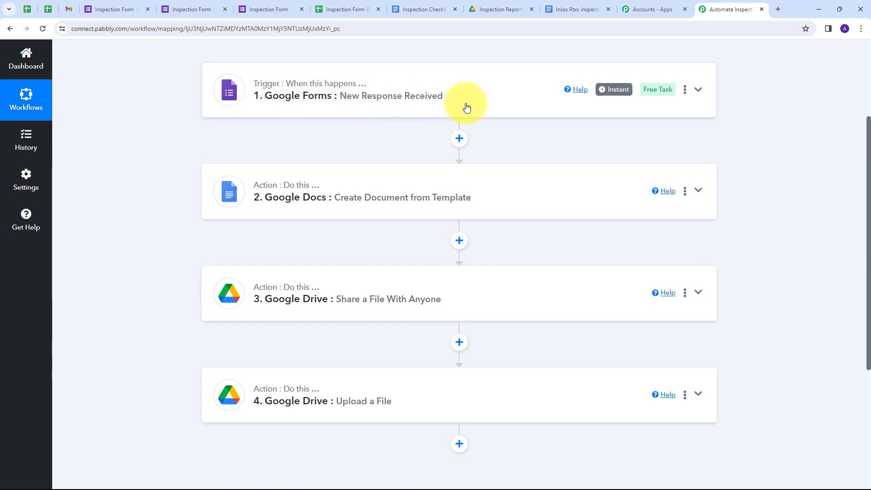
pyautogui.scroll(-1, 178, 118)
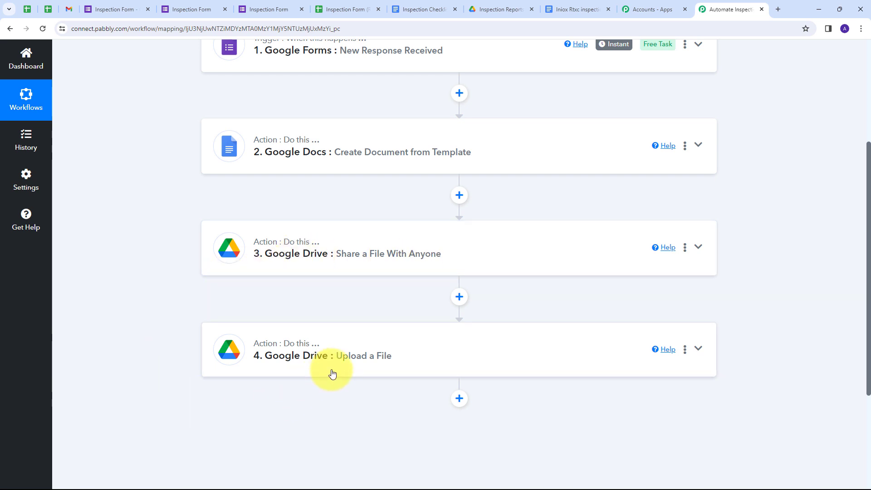
pyautogui.scroll(2, 211, 287)
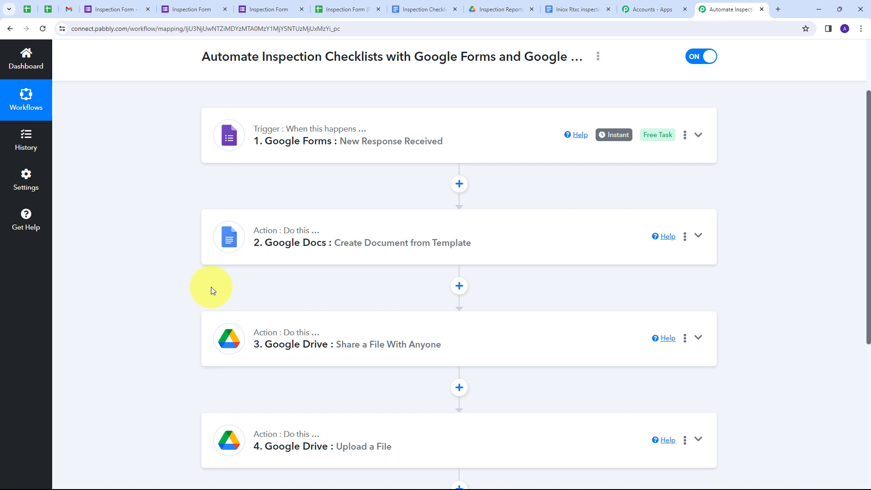
pyautogui.scroll(2, 211, 287)
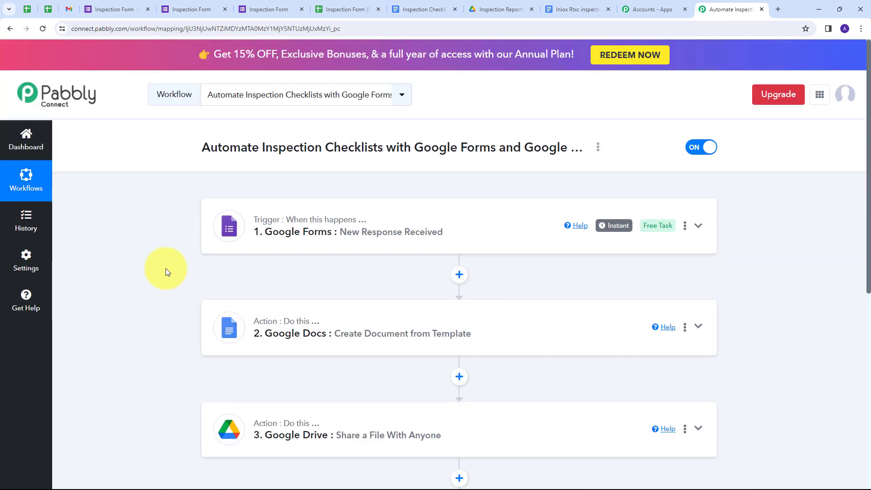
pyautogui.scroll(-2, 165, 268)
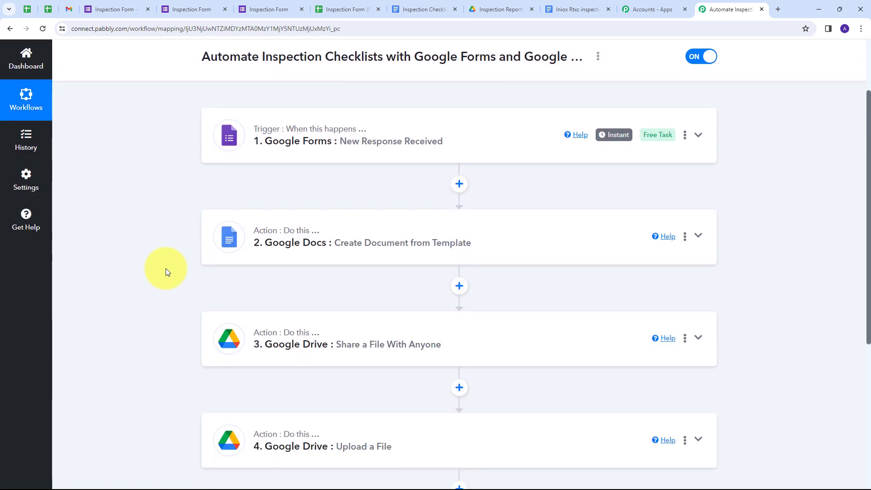